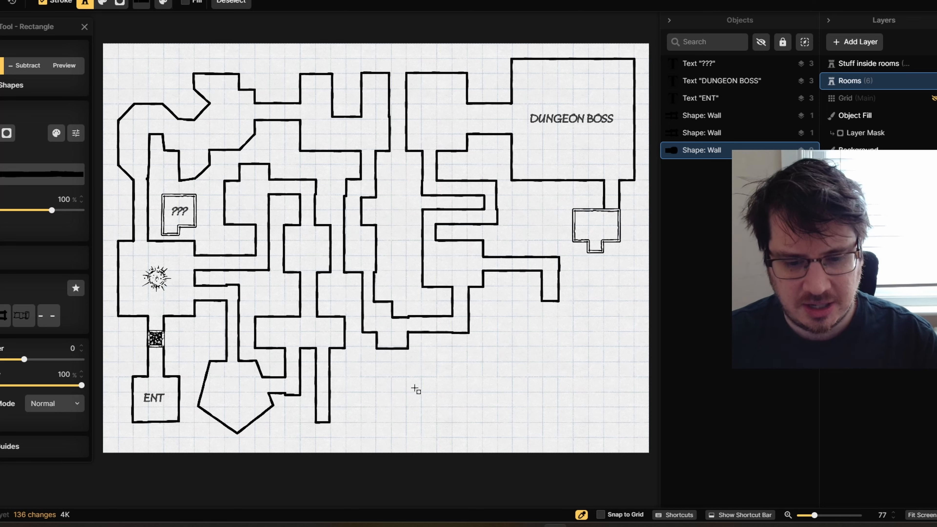
- Draw an 11-by-5-square room at the map's bottom centre, its one-square-wide left corridor, and a connected 3-by-3 room and passage in the lower right
left_click_drag(361, 363, 526, 438)
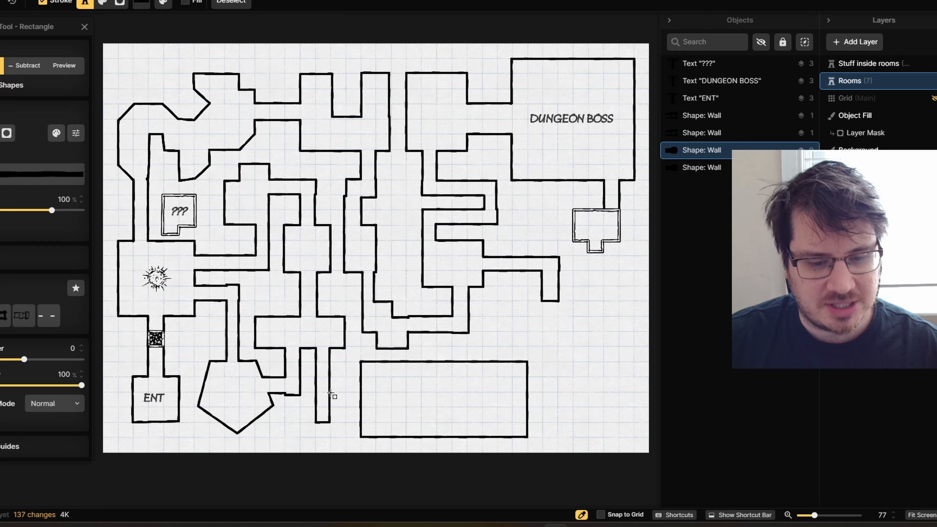
left_click_drag(329, 375, 362, 391)
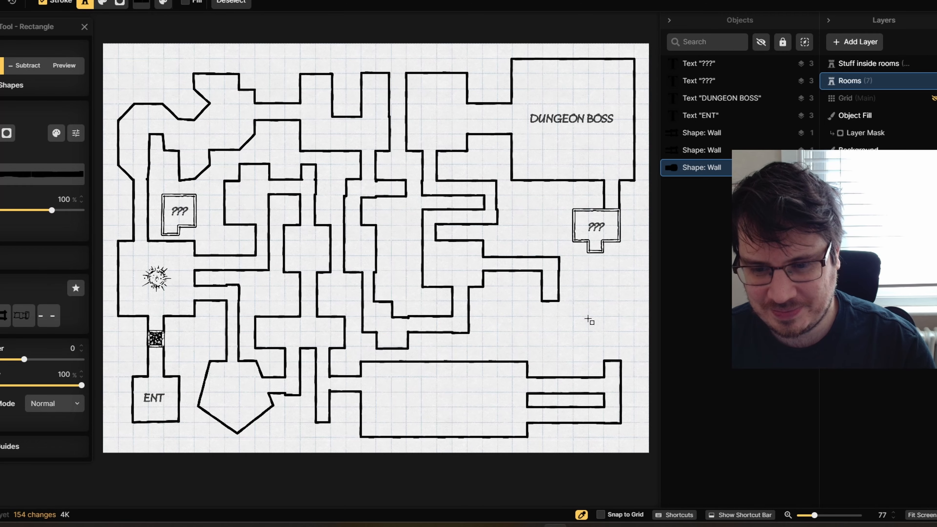
left_click_drag(588, 316, 634, 362)
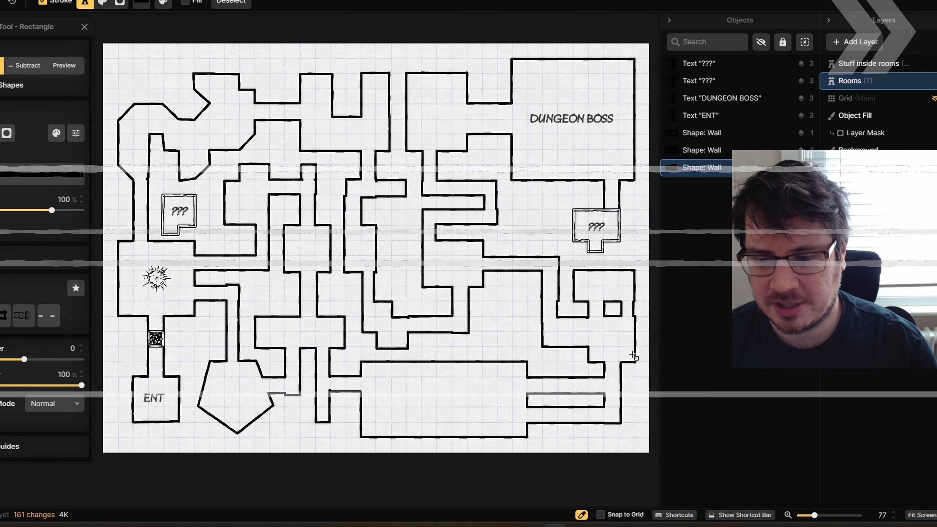
left_click_drag(499, 302, 515, 360)
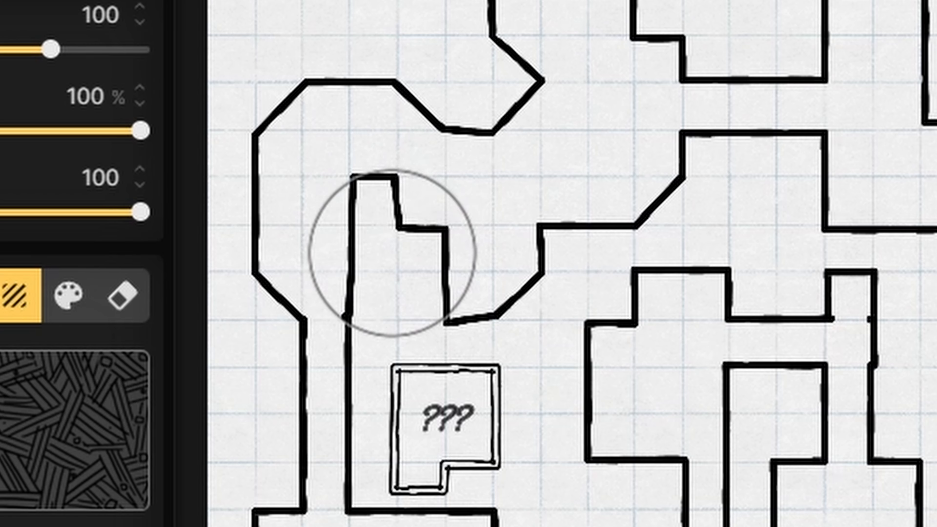
- Set the hatching brush's texture scale to 50.42%, testing it on the map and undoing the trial strokes and fill
left_click(393, 251)
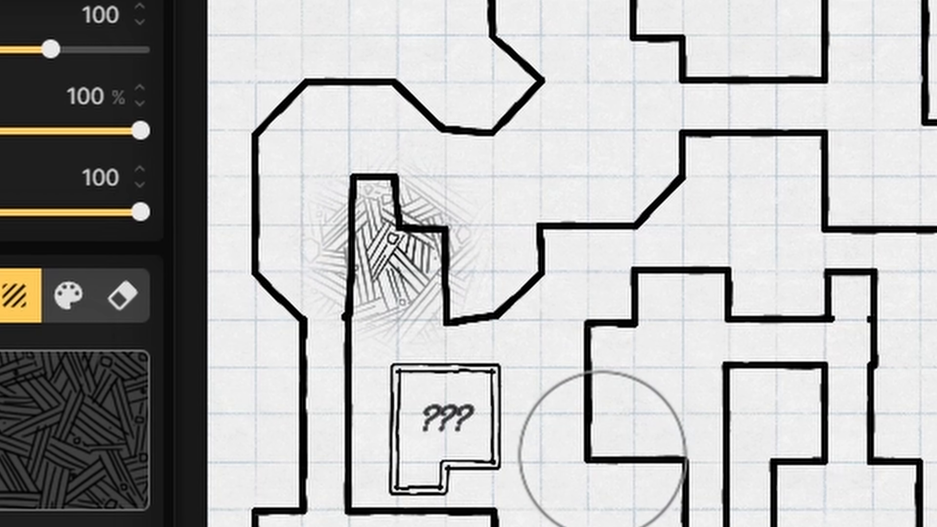
key("ctrl+z")
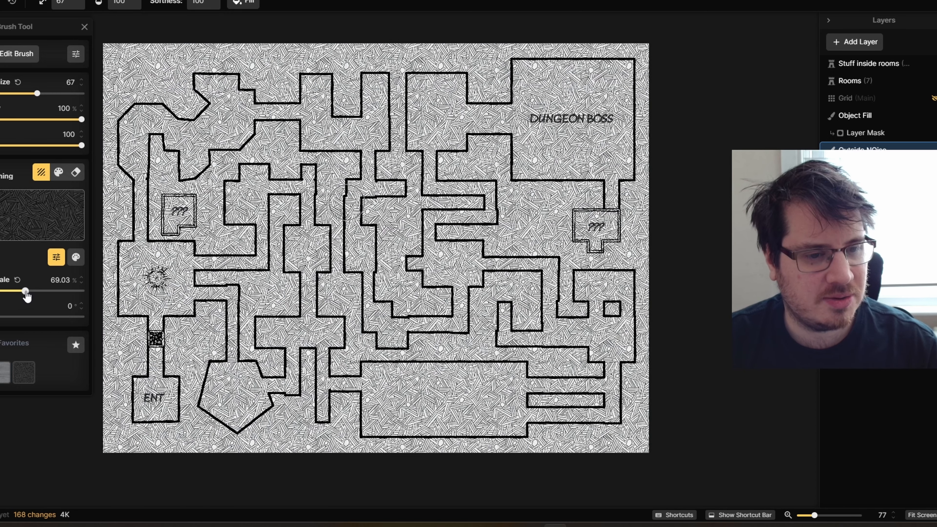
left_click_drag(25, 293, 18, 292)
key("ctrl+z")
left_click(184, 102)
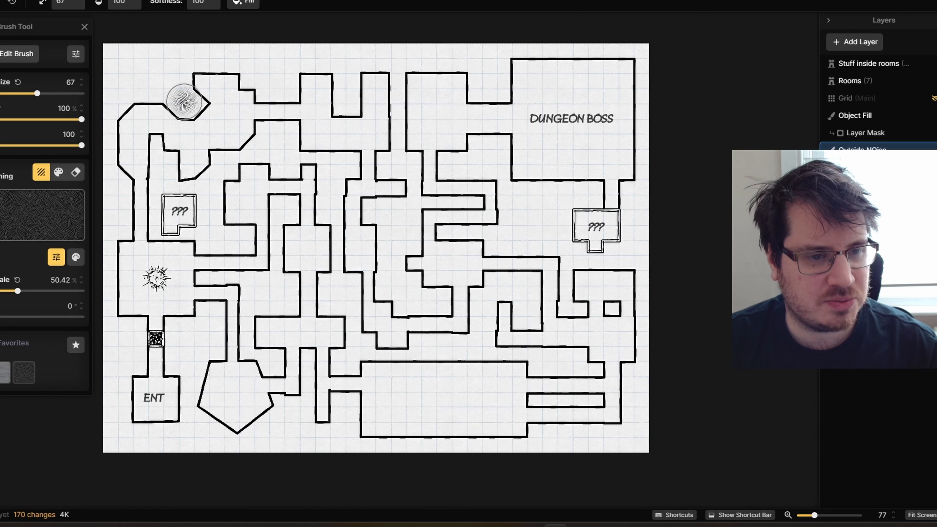
left_click_drag(184, 102, 198, 91)
key("ctrl+z")
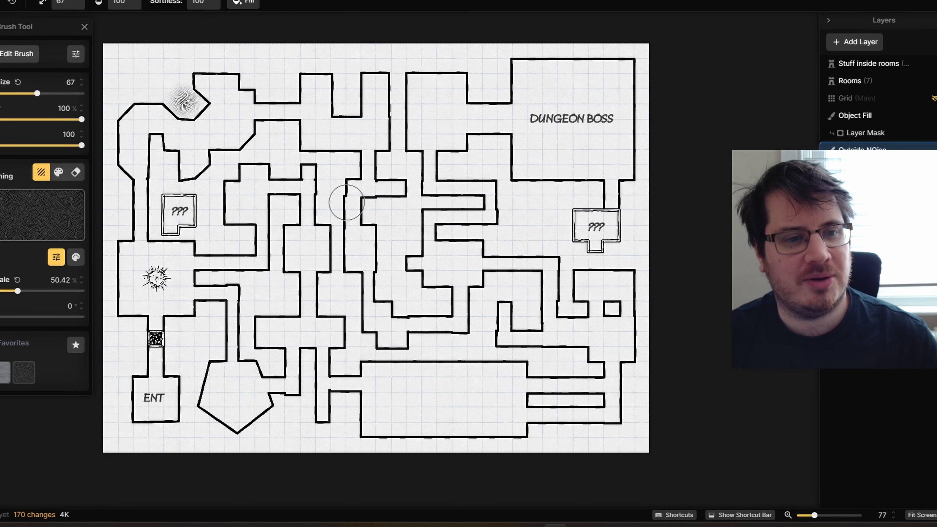
key("ctrl+z")
- Enable a fill on the main connected rooms-and-corridors shape in the Rooms layer
left_click(881, 86)
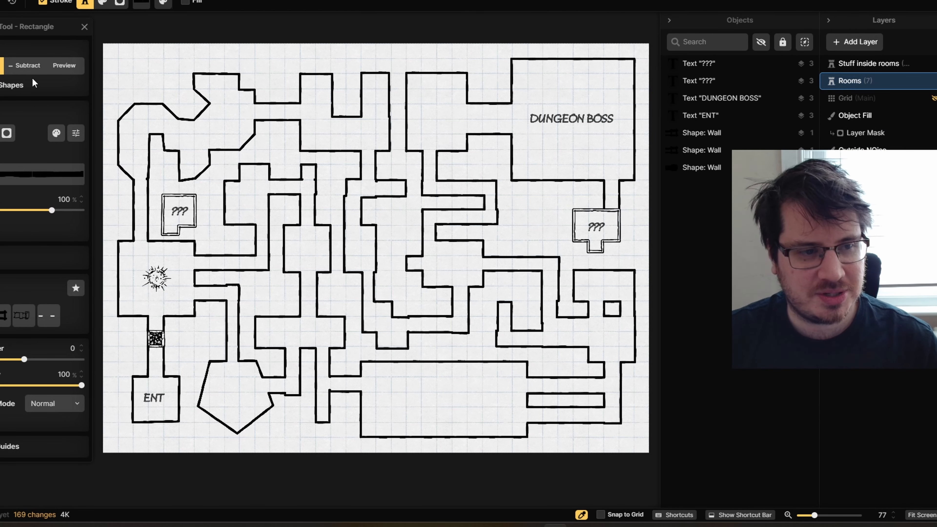
left_click(1, 76)
left_click(362, 236)
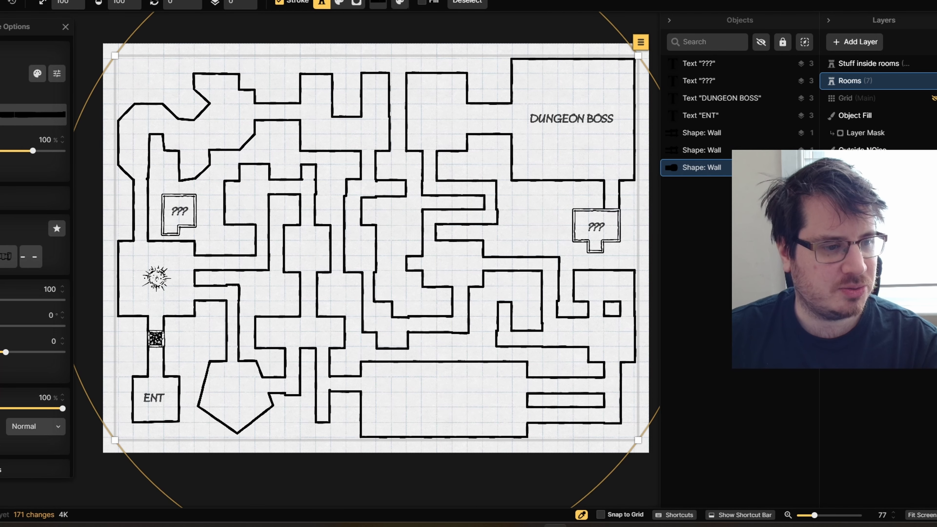
left_click(0, 198)
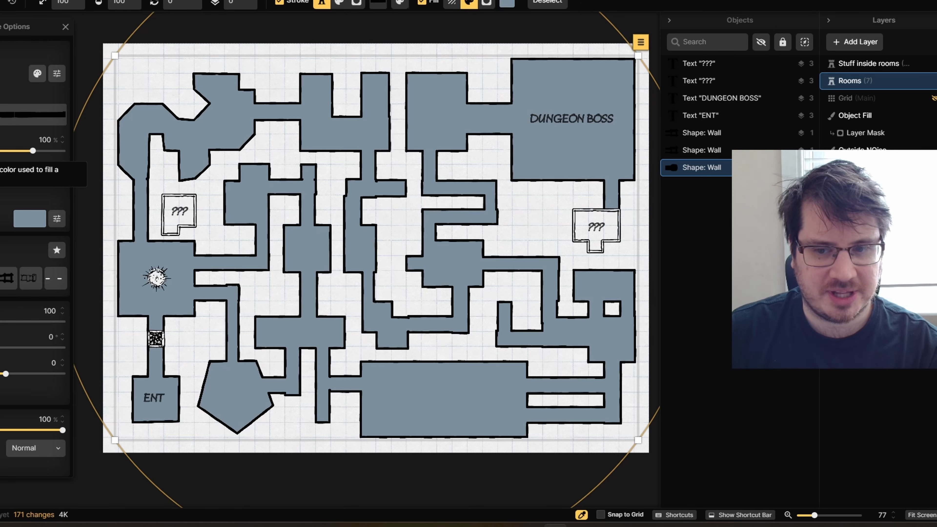
left_click(32, 222)
left_click(33, 223)
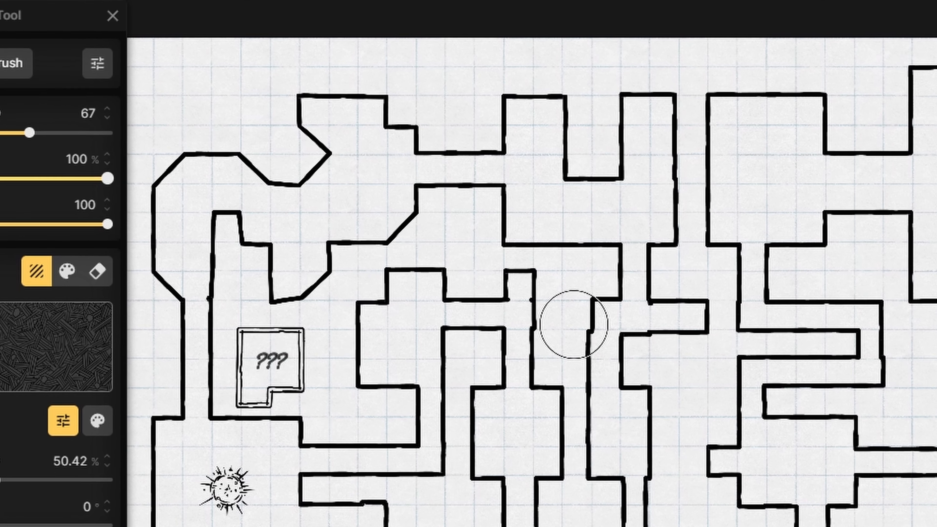
- Try hatching around the upper-left rooms and corridors with the brush size set to 62
left_click_drag(35, 105, 32, 105)
mouse_move(204, 154)
left_mouse_down()
mouse_move(229, 175)
mouse_move(301, 189)
left_mouse_up()
mouse_move(371, 297)
left_mouse_down()
mouse_move(427, 277)
mouse_move(541, 310)
mouse_move(591, 424)
mouse_move(313, 486)
mouse_move(304, 314)
left_mouse_up()
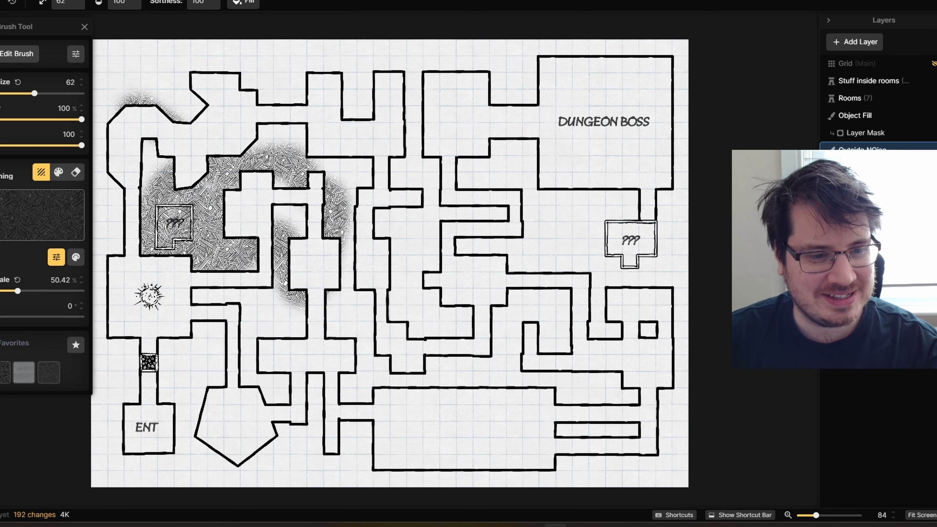
left_click_drag(156, 181, 147, 151)
mouse_move(118, 235)
left_mouse_down()
mouse_move(237, 224)
mouse_move(223, 217)
mouse_move(230, 340)
mouse_move(224, 312)
mouse_move(221, 391)
mouse_move(235, 466)
mouse_move(350, 472)
mouse_move(289, 430)
mouse_move(313, 351)
mouse_move(319, 469)
mouse_move(325, 166)
mouse_move(199, 251)
mouse_move(351, 46)
left_mouse_up()
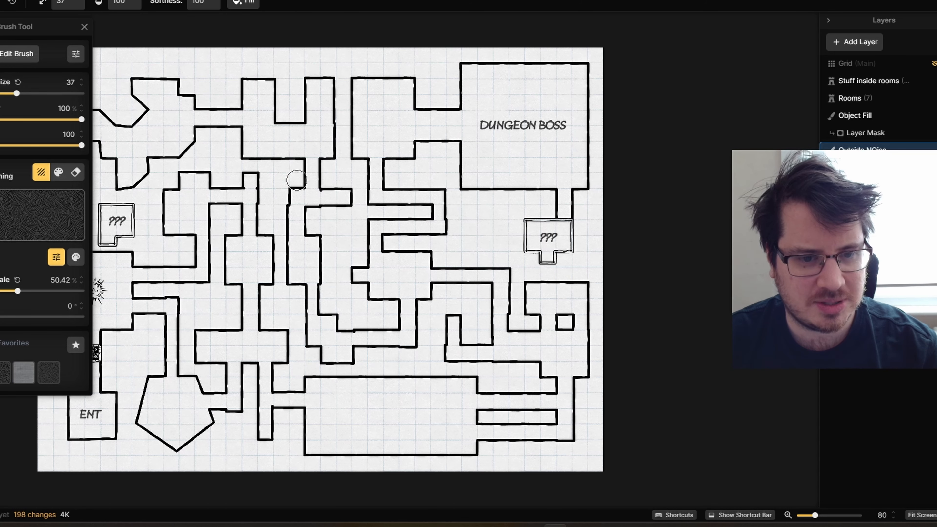
- Paint hatching along the outside of the central winding corridor with a size 37 brush, undoing and repainting the strokes below its lower end
mouse_move(301, 178)
left_mouse_down()
mouse_move(288, 269)
mouse_move(325, 358)
mouse_move(385, 356)
mouse_move(401, 337)
left_mouse_up()
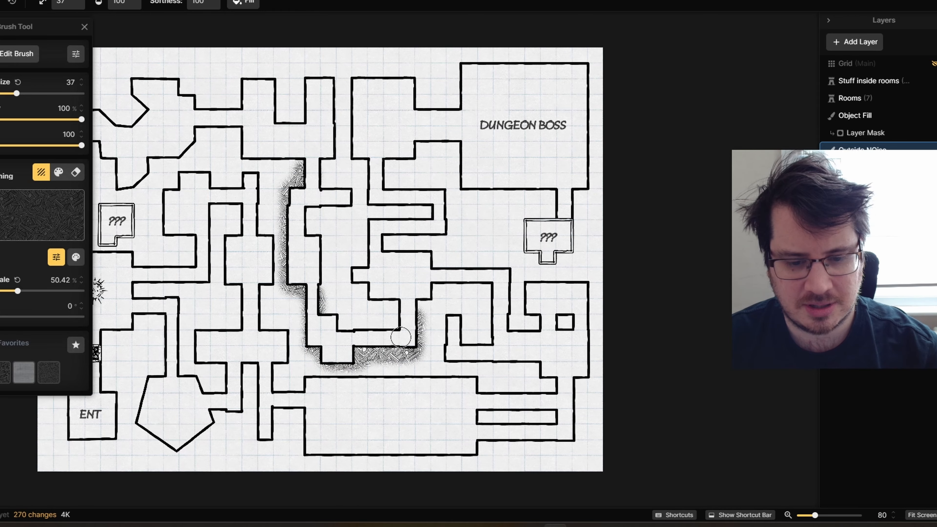
key("ctrl+z")
key("ctrl+z")
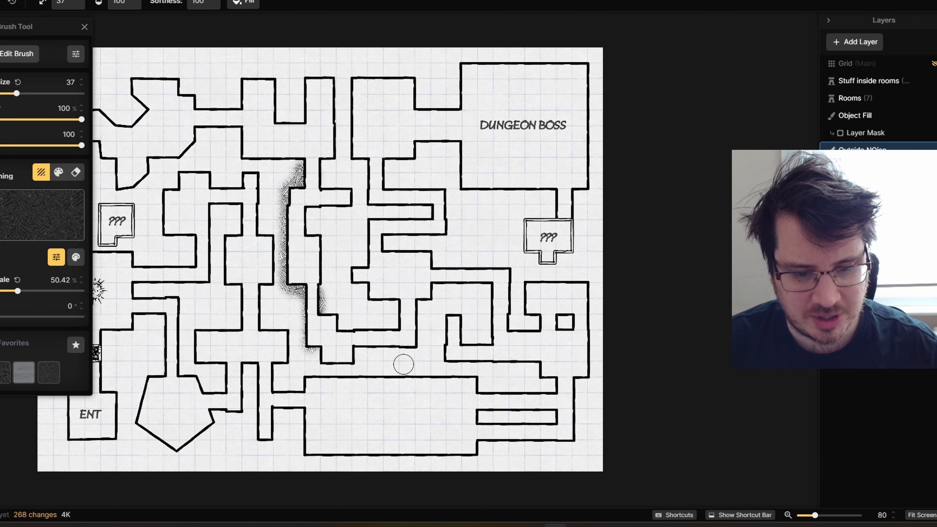
mouse_move(317, 347)
left_mouse_down()
mouse_move(306, 302)
mouse_move(329, 363)
mouse_move(351, 361)
mouse_move(344, 378)
mouse_move(303, 386)
mouse_move(318, 374)
mouse_move(375, 378)
left_mouse_up()
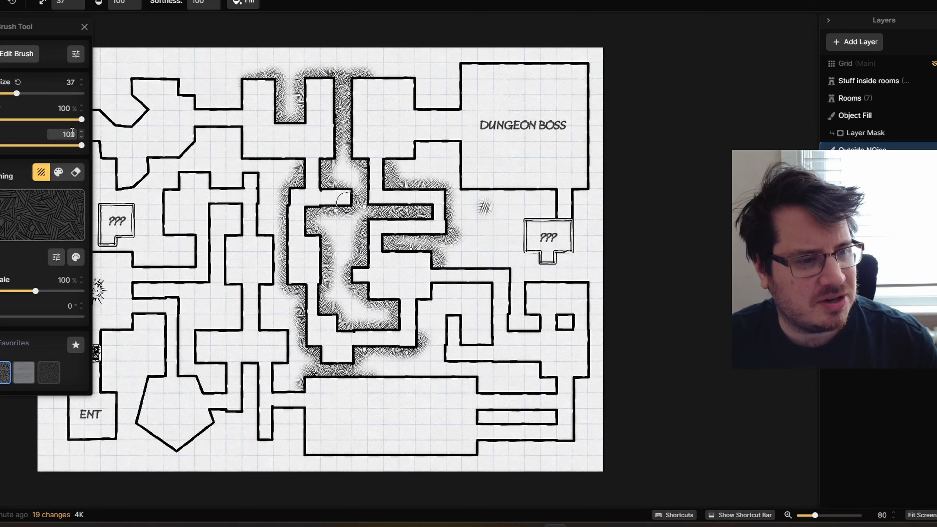
- Try hatching the corner beside the Dungeon Boss room with brush softness 0 and inspect the hard edges up close
left_click_drag(81, 145, 1, 150)
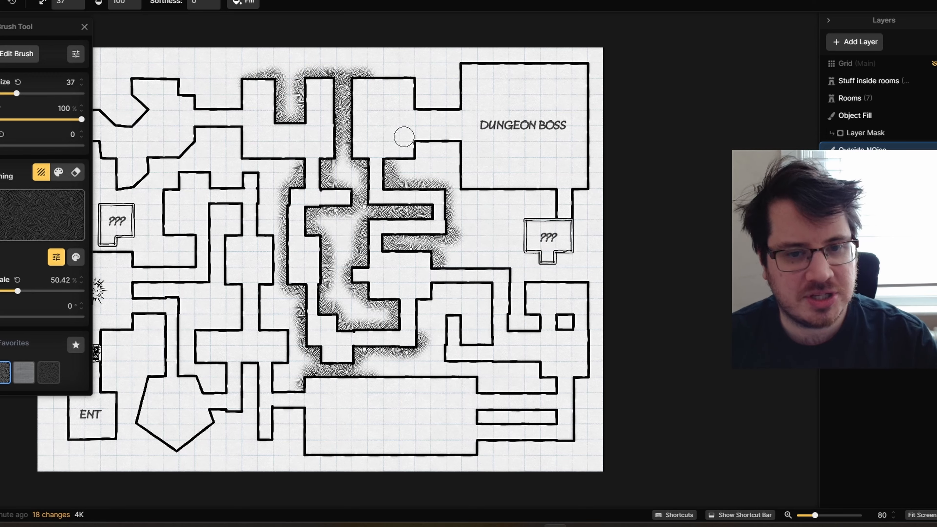
left_click(438, 153)
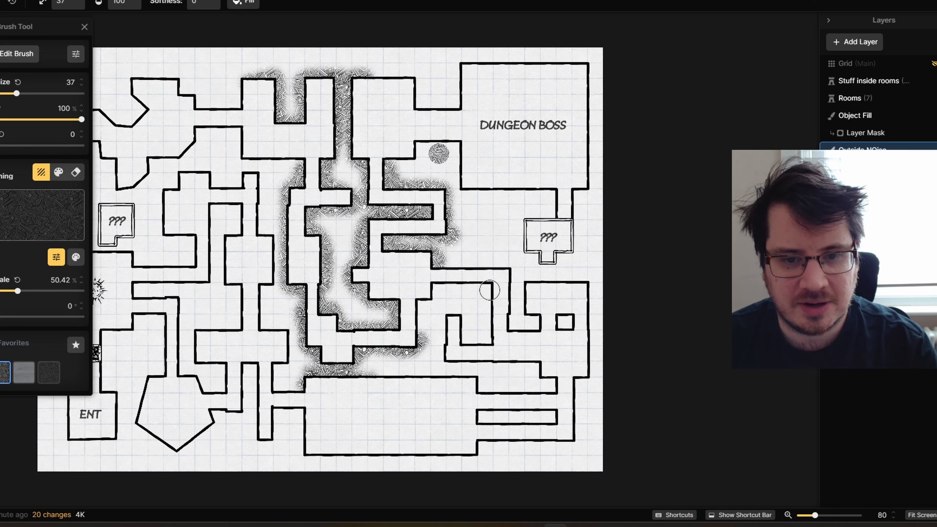
left_click_drag(445, 151, 453, 181)
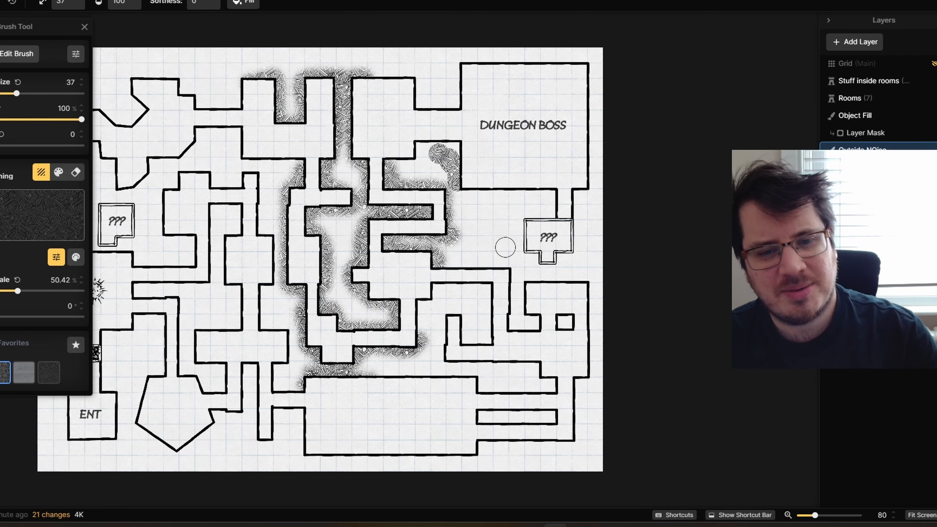
scroll(449, 168, "up", 5)
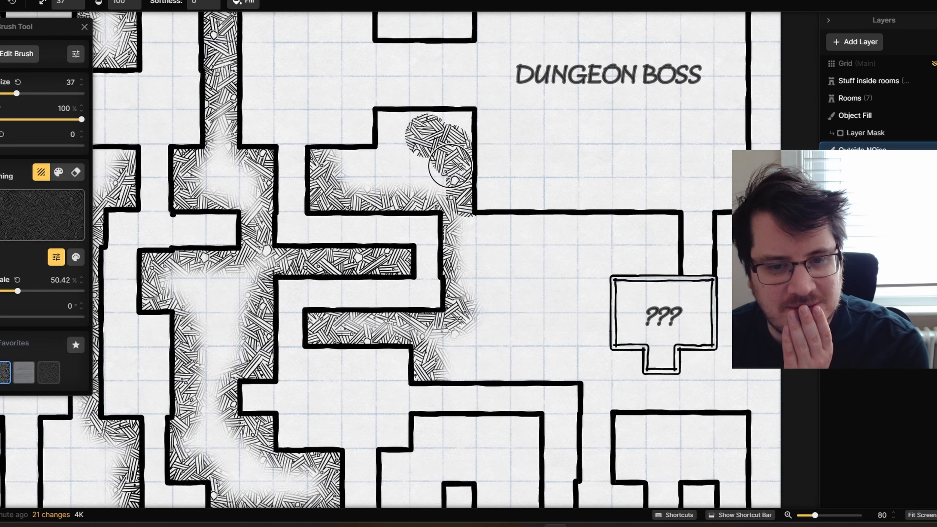
scroll(450, 166, "up", 10)
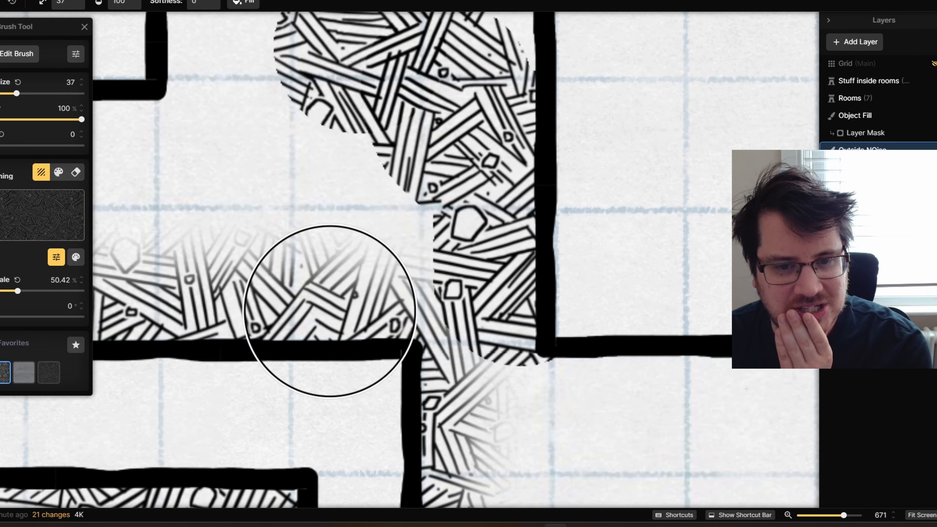
scroll(330, 311, "down", 10)
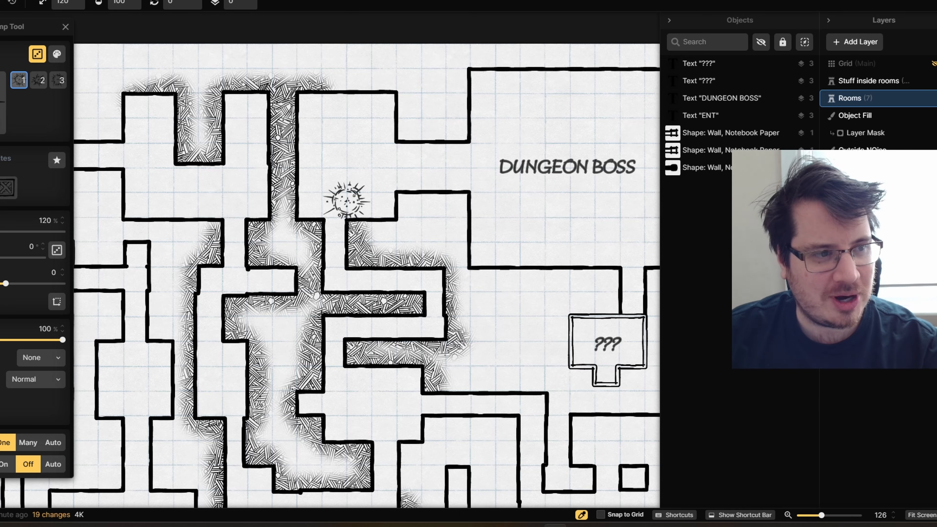
key("Escape")
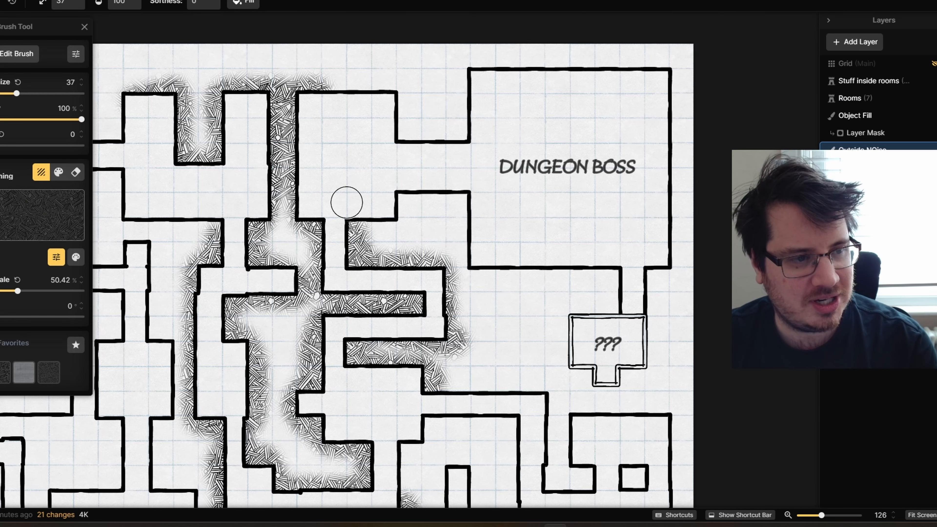
- Try hand-drawing short black hatch strokes above the corridor to the Dungeon Boss room with a size 4 colour brush
left_click(59, 172)
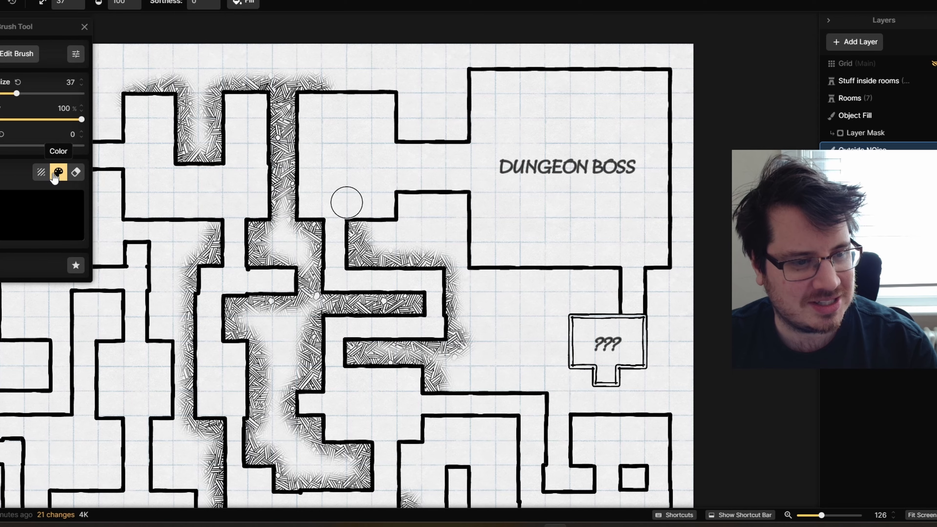
left_click_drag(13, 95, 0, 95)
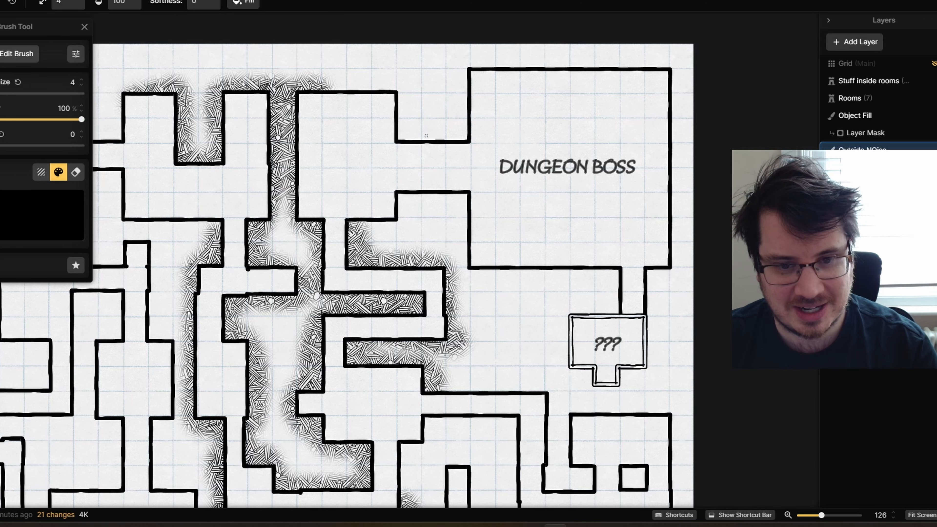
left_click_drag(410, 130, 415, 138)
left_click_drag(429, 132, 423, 140)
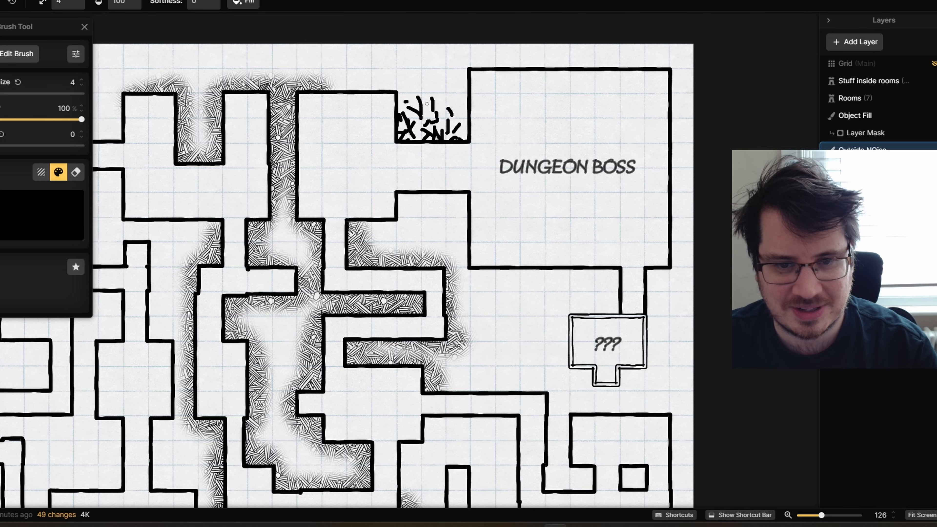
left_click(75, 172)
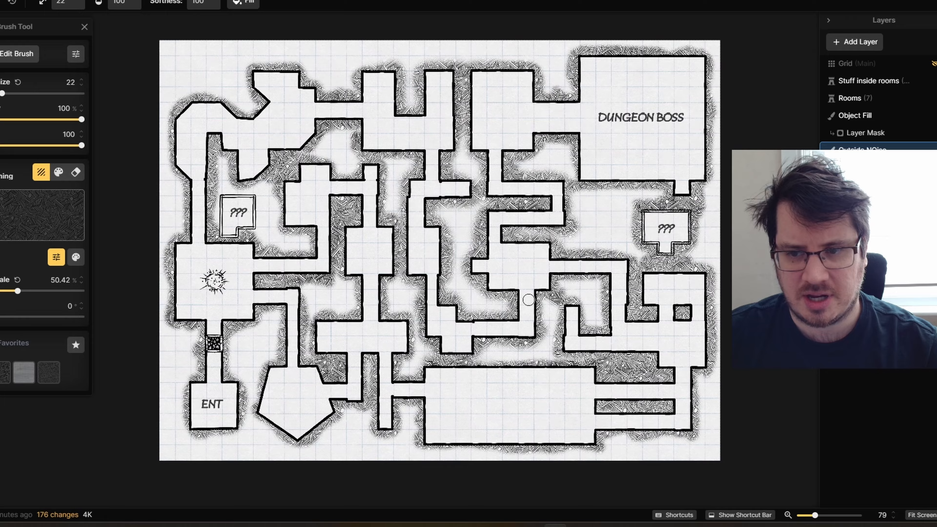
- Select the Stuff inside rooms layer and choose a corner stamp from the Battlemaps Classic catalog for use near the entrance
left_click_drag(529, 299, 501, 319)
scroll(509, 311, "up", 2)
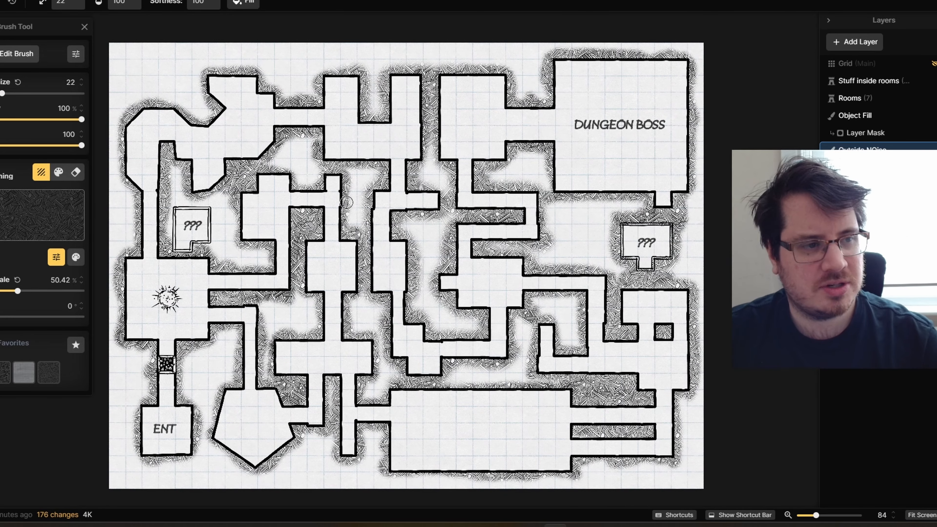
left_click(867, 98)
left_click(875, 79)
left_click(0, 82)
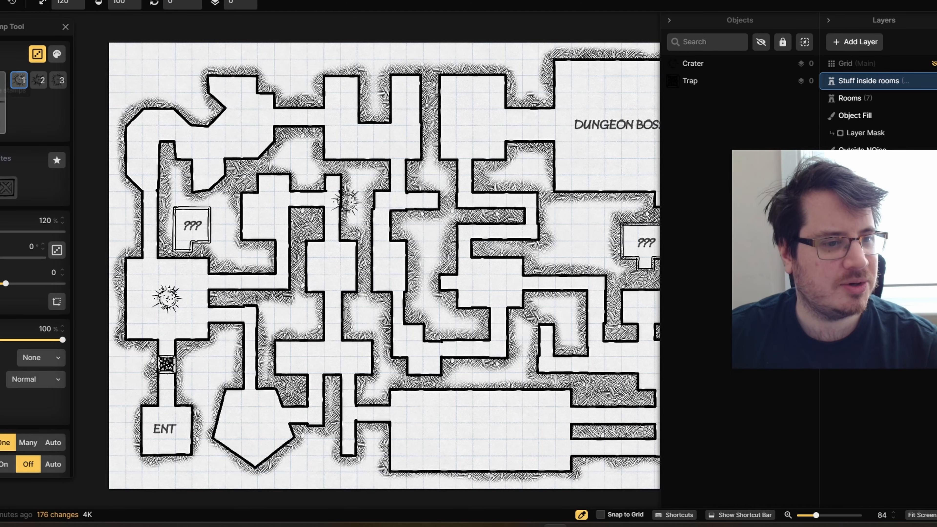
left_click(1, 103)
left_click(198, 39)
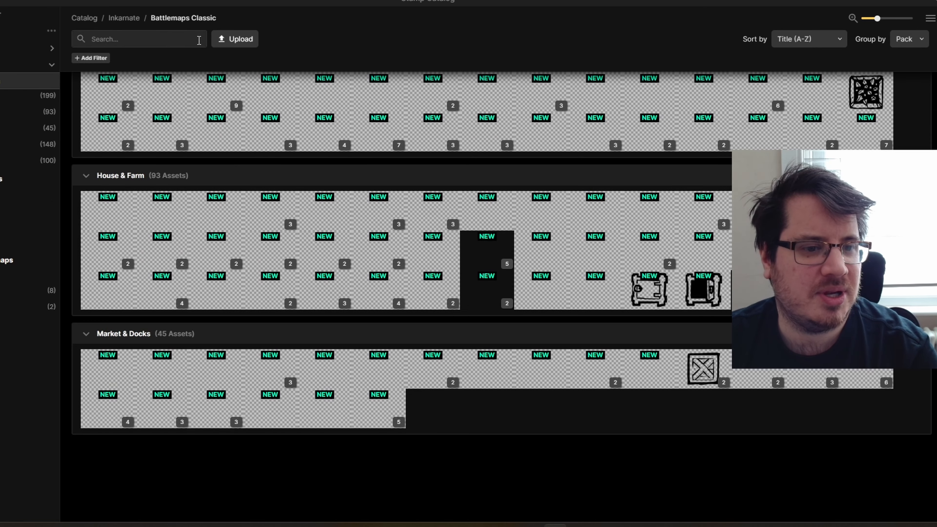
scroll(585, 387, "up", 4)
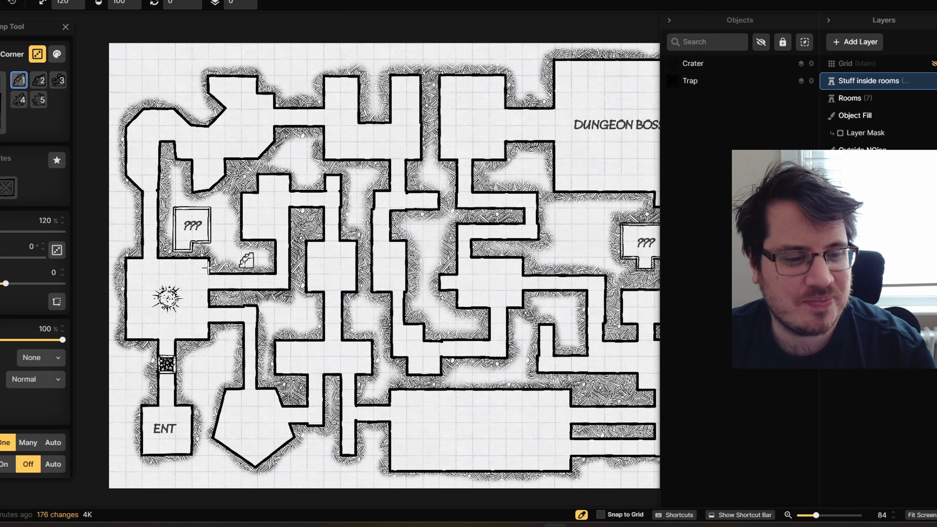
left_click_drag(168, 347, 305, 188)
scroll(258, 285, "up", 3)
scroll(257, 295, "up", 1)
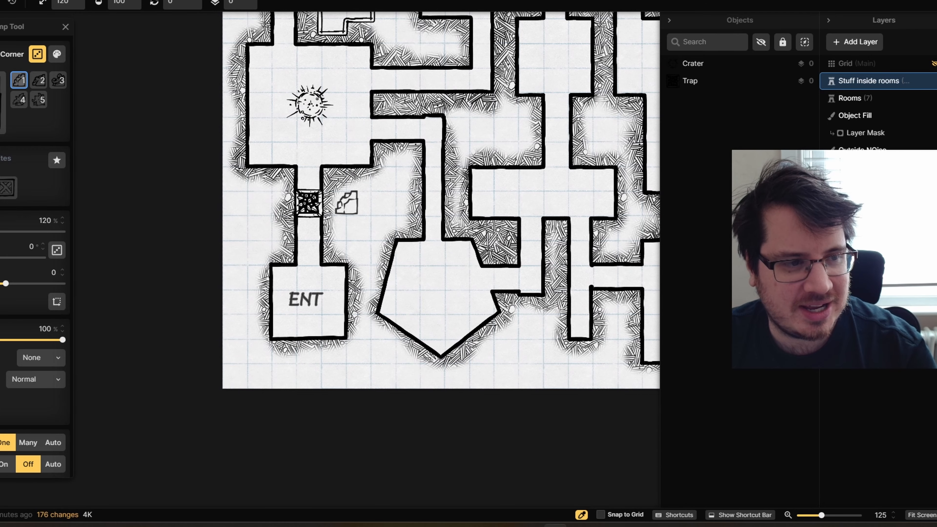
- Return to the Rooms layer and give the rectangle shape tool a solid black wall stroke texture
key("p")
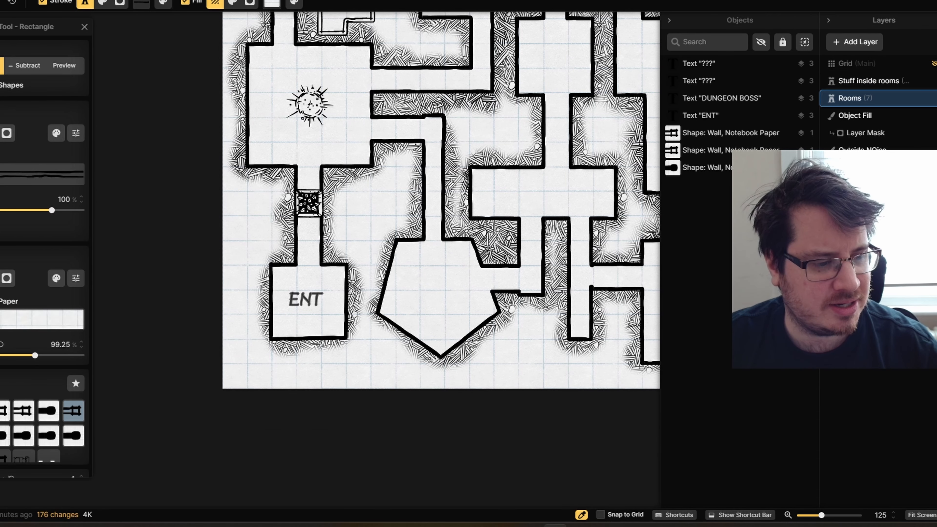
left_click(12, 179)
left_click(269, 131)
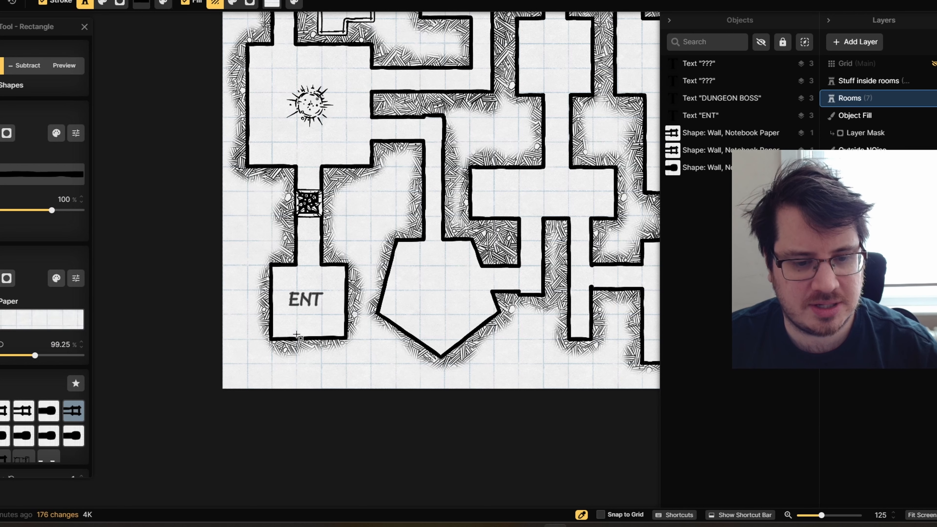
- Add a one-square-wide corridor running from the lower wall of the entrance room to the map's lower edge
left_click_drag(296, 335, 324, 394)
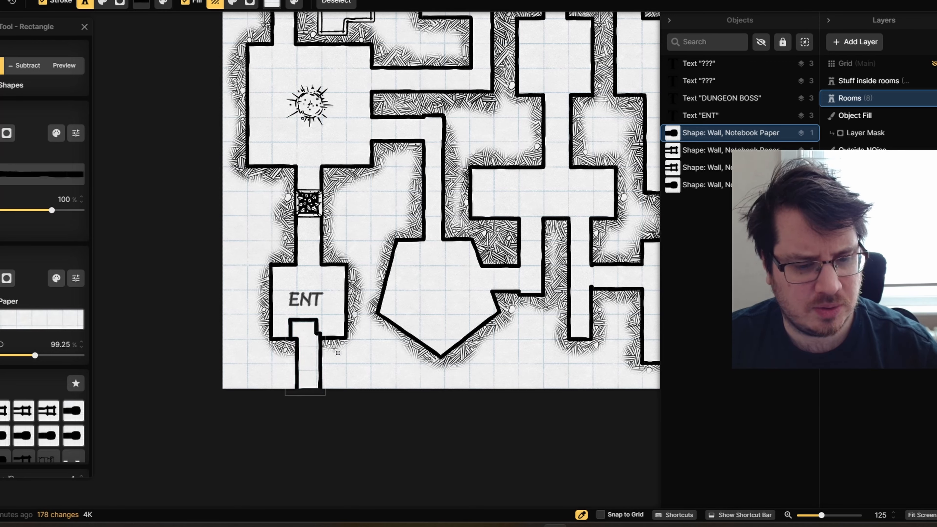
key("ctrl+z")
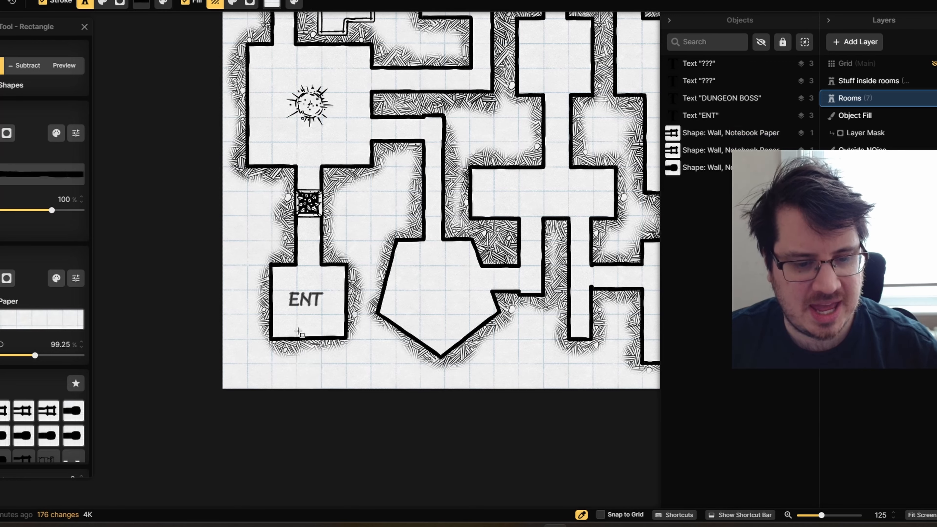
left_click_drag(299, 334, 321, 394)
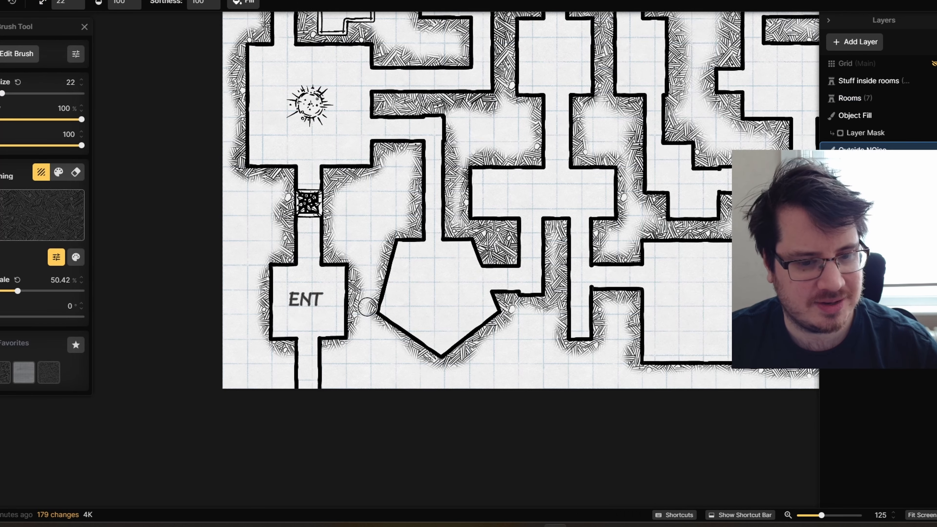
- Examine the rooms, corridors and hatching from the entrance room up to the upper part of the map
scroll(442, 203, "down", 3)
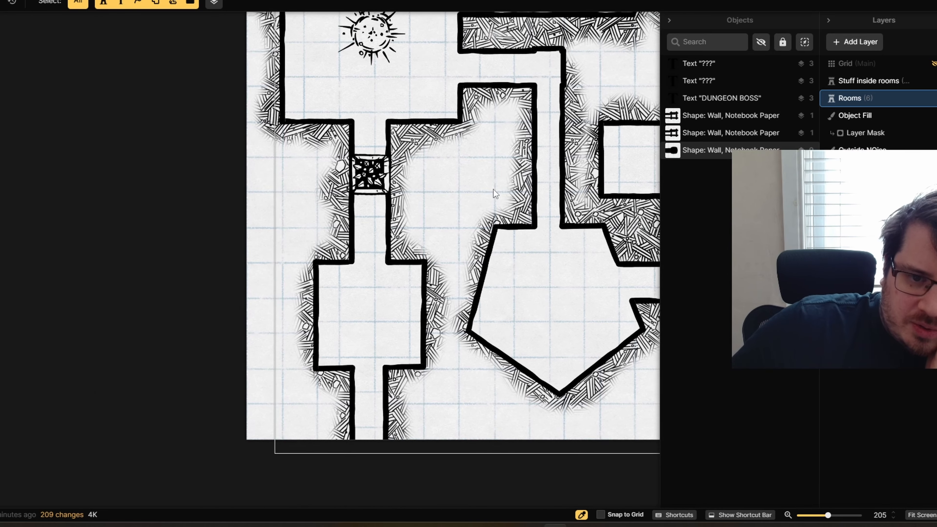
left_click_drag(496, 193, 398, 311)
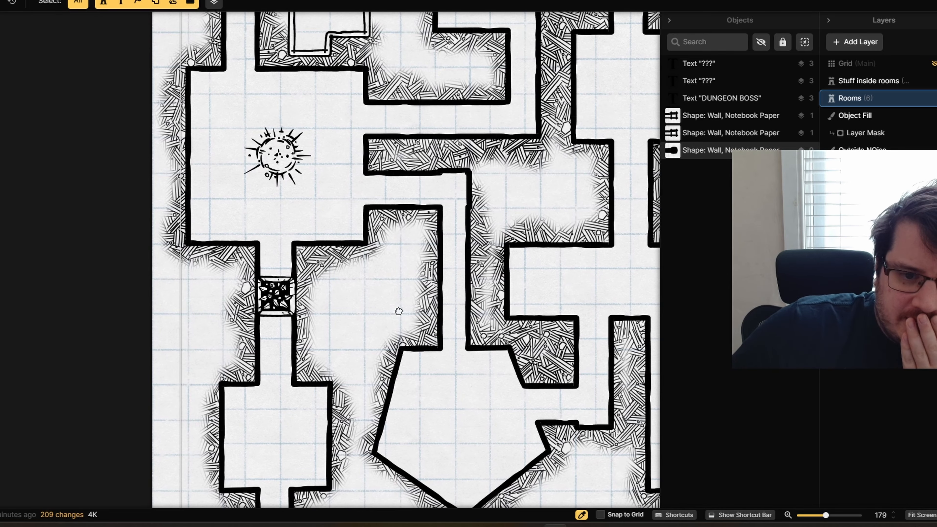
scroll(486, 217, "down", 1)
left_click_drag(486, 217, 306, 380)
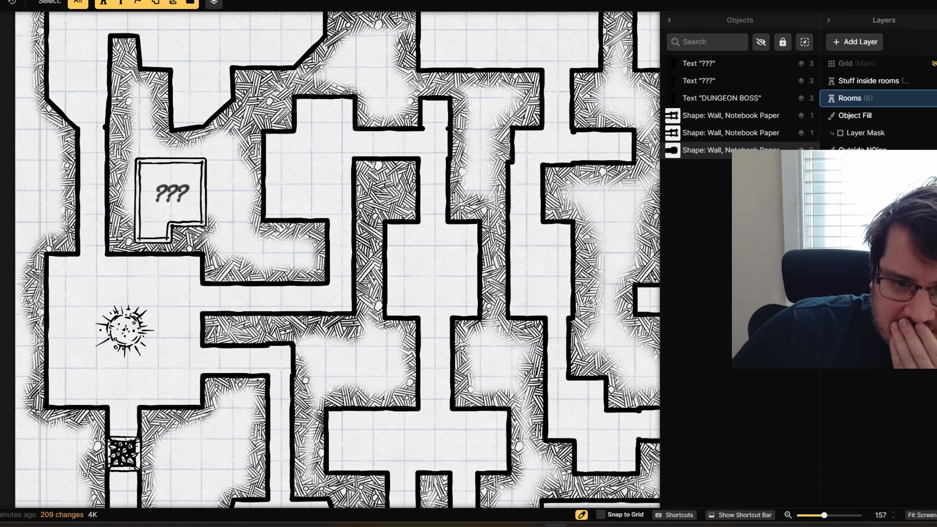
left_click_drag(441, 272, 384, 411)
scroll(403, 258, "down", 2)
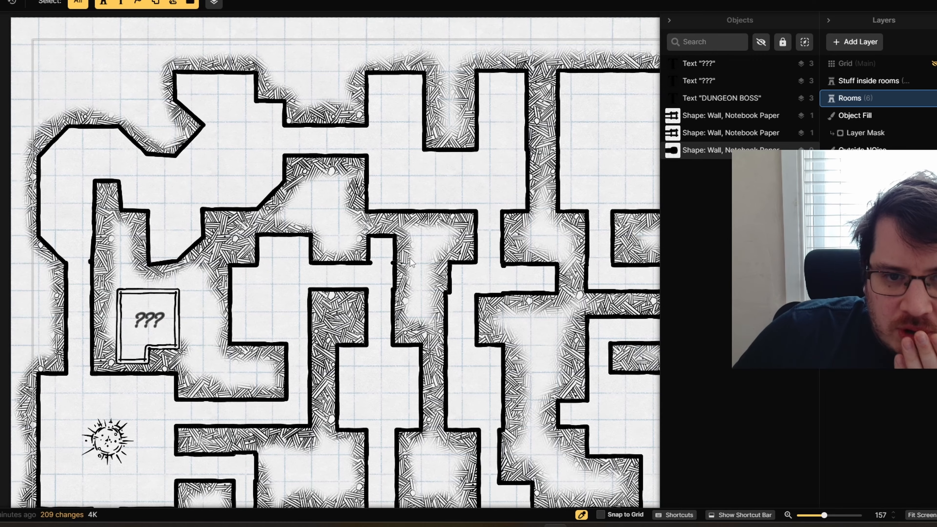
left_click_drag(402, 258, 244, 241)
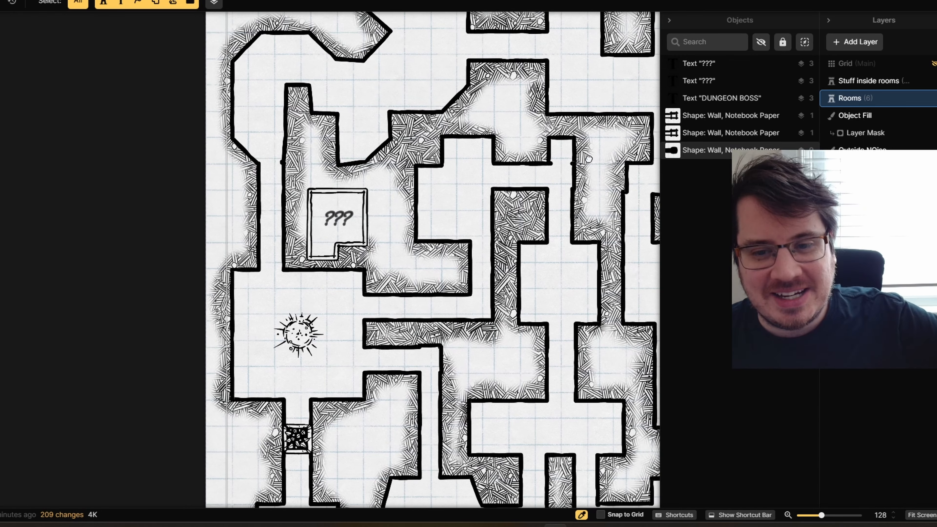
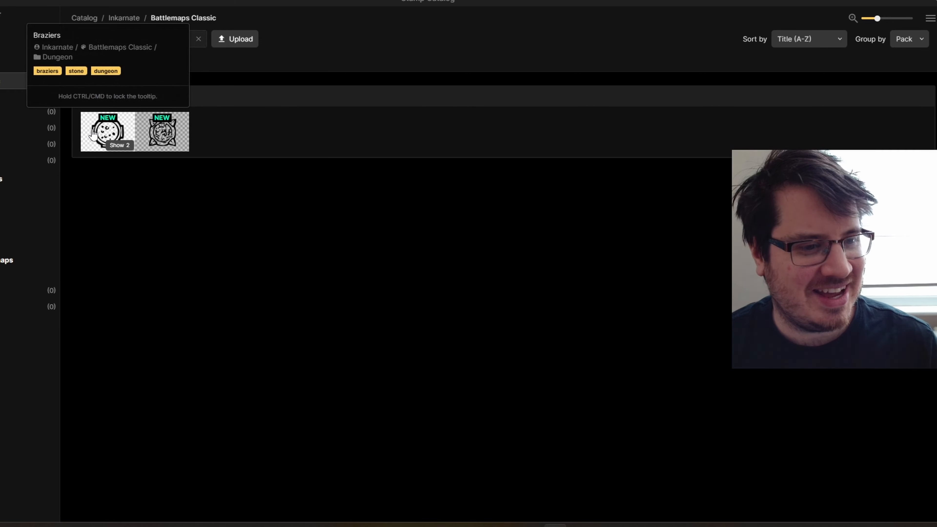
- Choose the second brazier variant and place a stamp at 120% in each lower corner of the entrance room
left_click(107, 132)
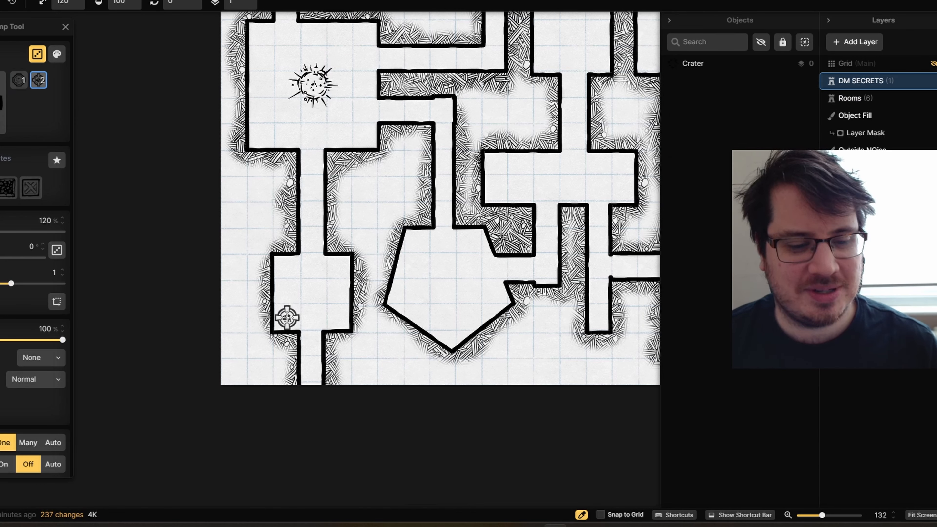
left_click(287, 317)
left_click(339, 316)
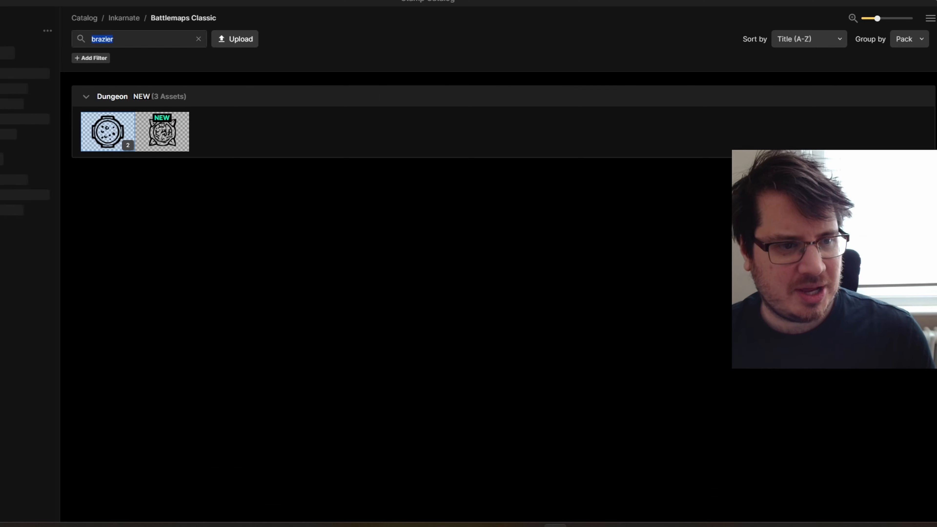
- Search the stamp catalog for statue and place a statue at 60% in each upper corner of the entrance room
left_click(114, 39)
key("ctrl+a")
type("statue")
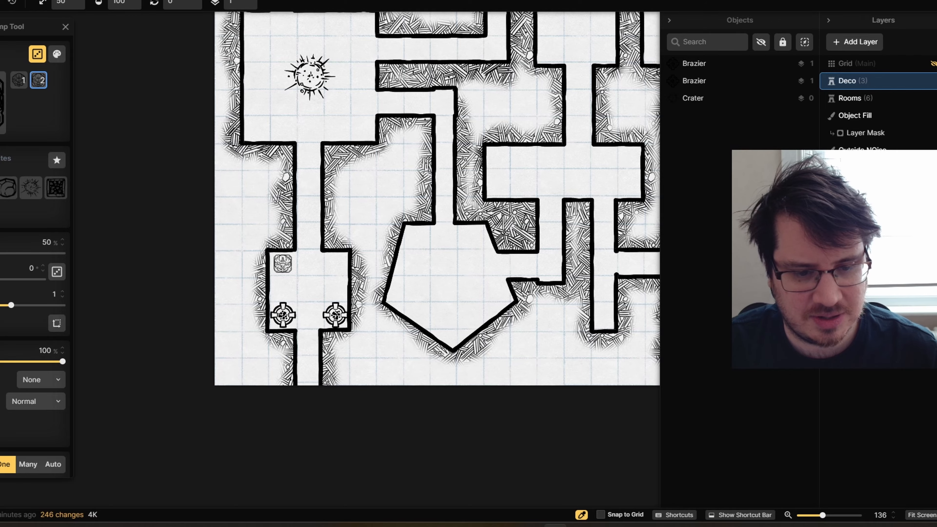
left_click(282, 263)
left_click(36, 82)
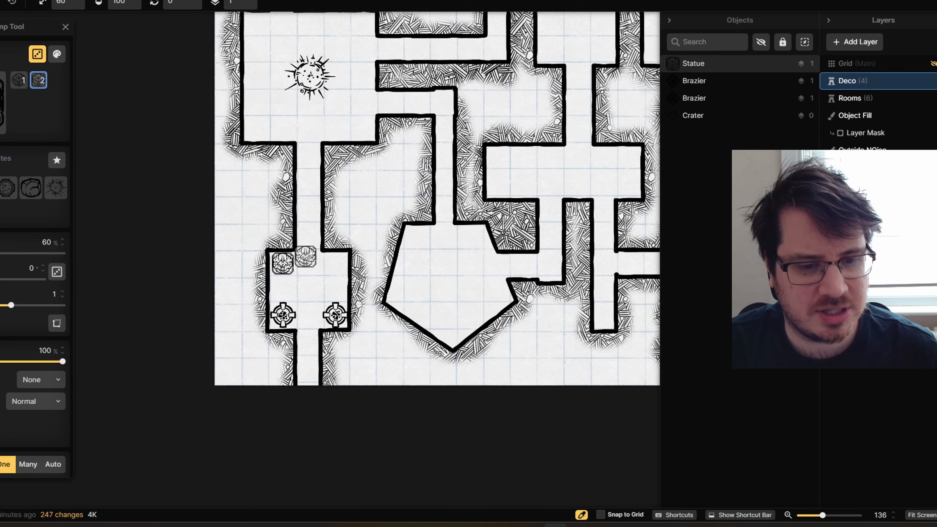
left_click(334, 262)
key("Escape")
- Inspect the decorated entrance room, the corridor hatching and the crater room up close
scroll(333, 262, "up", 5)
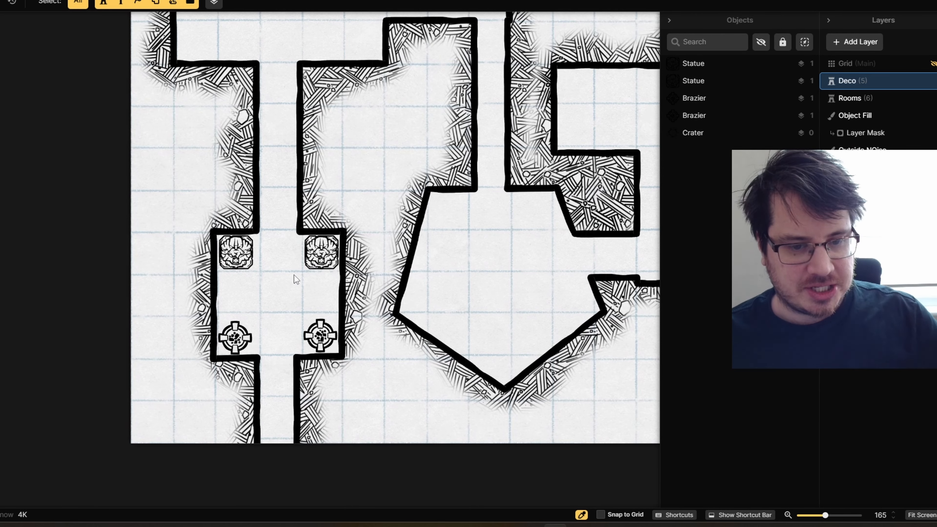
left_click_drag(353, 266, 415, 298)
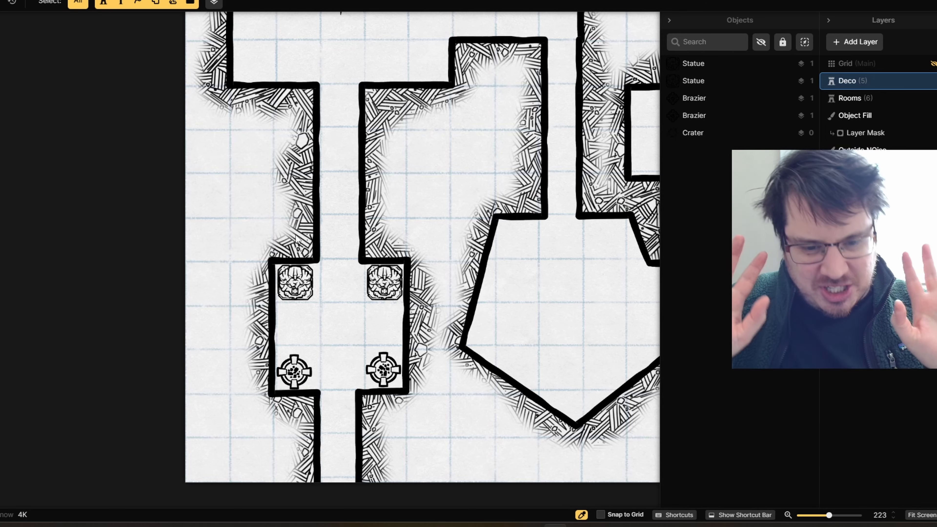
scroll(344, 203, "up", 3)
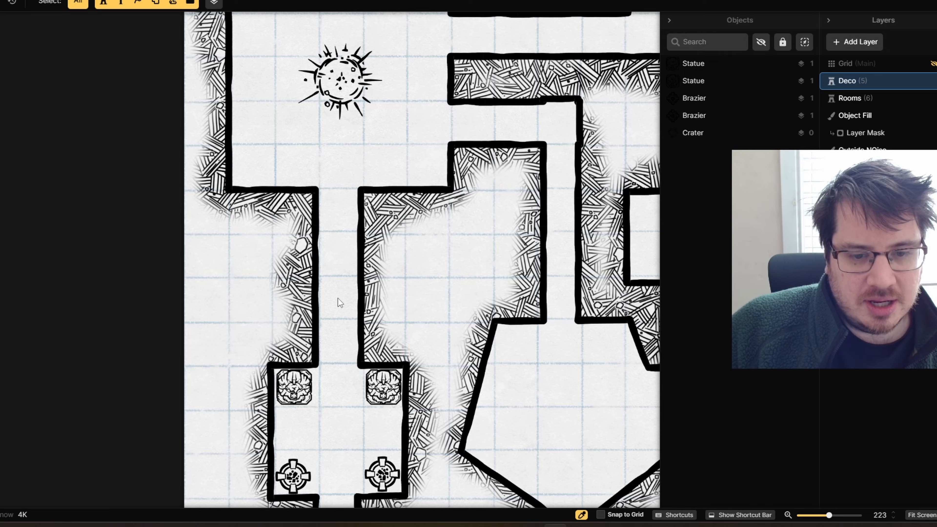
scroll(339, 299, "up", 4)
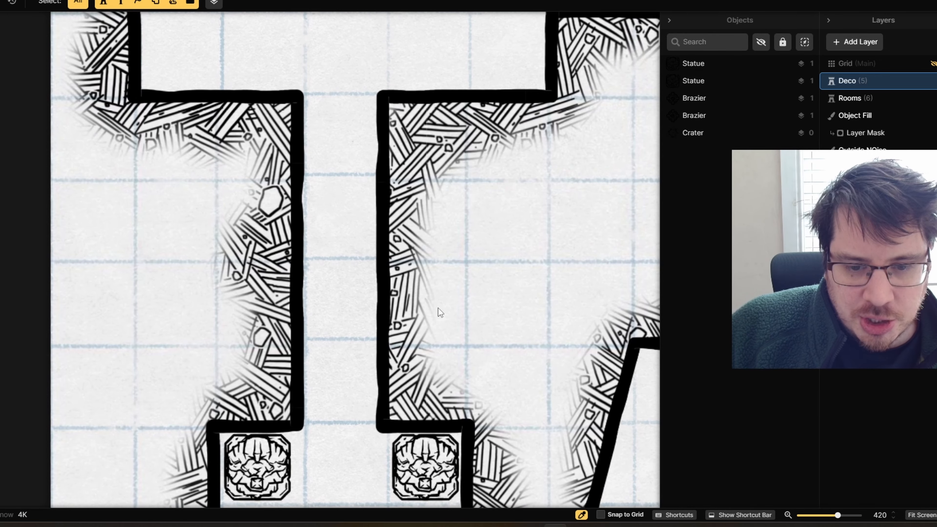
scroll(422, 304, "down", 3)
left_click_drag(480, 273, 330, 378)
scroll(330, 379, "down", 1)
left_click_drag(544, 37, 409, 117)
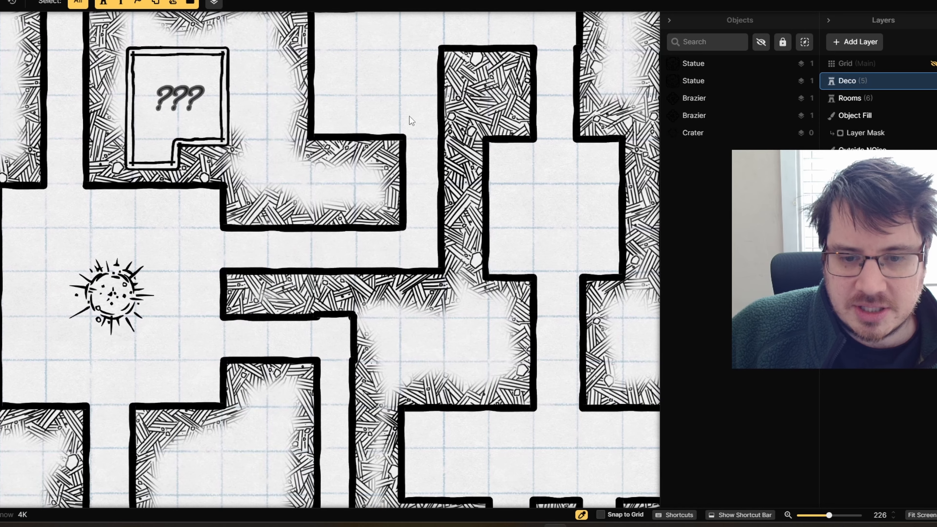
- Delete the crater stamp from the middle of the large room above the entrance
left_click_drag(125, 506, 407, 203)
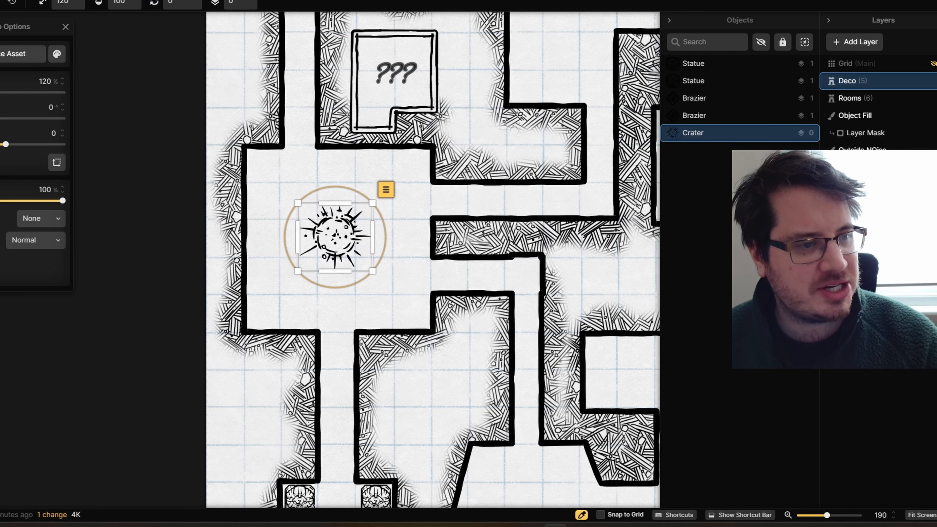
key("Delete")
left_click(1, 82)
left_click(22, 101)
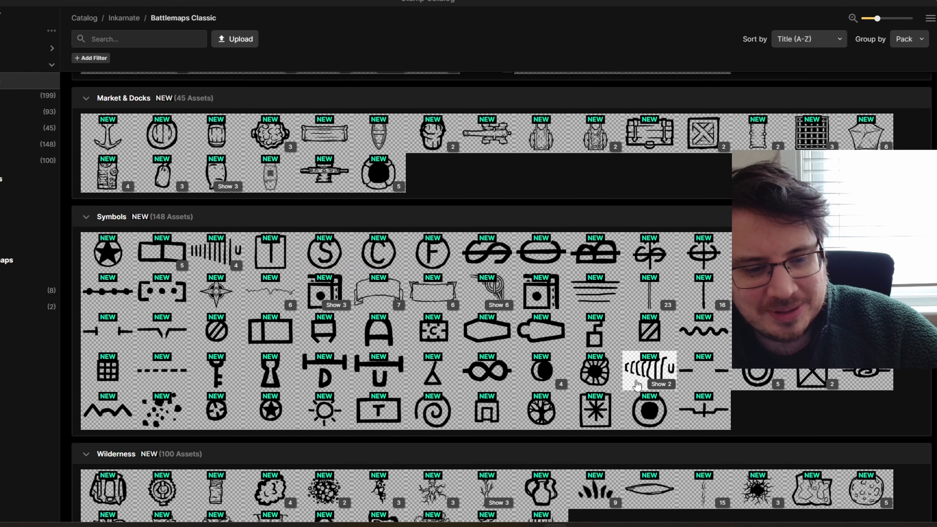
- Search the Battlemaps Classic catalog for symbols and choose the simple bed stamp
left_click(130, 39)
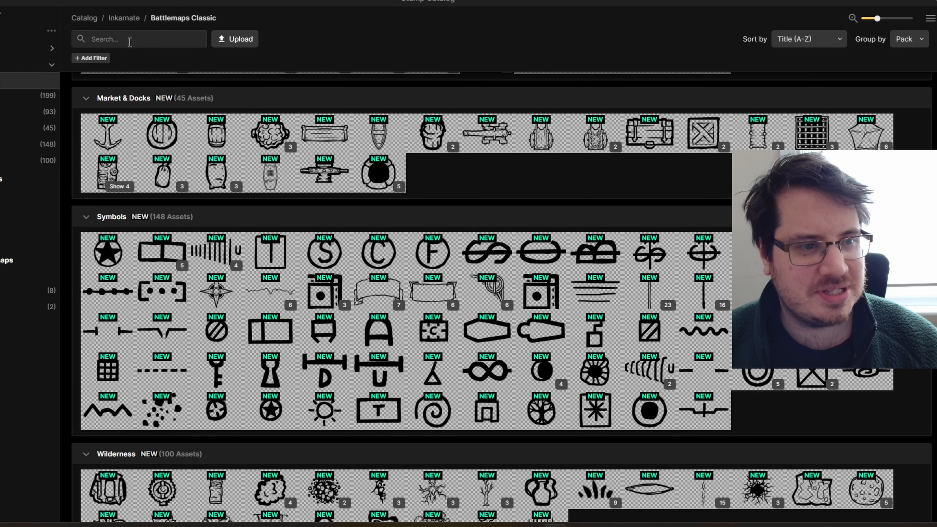
type("symbols")
key("Return")
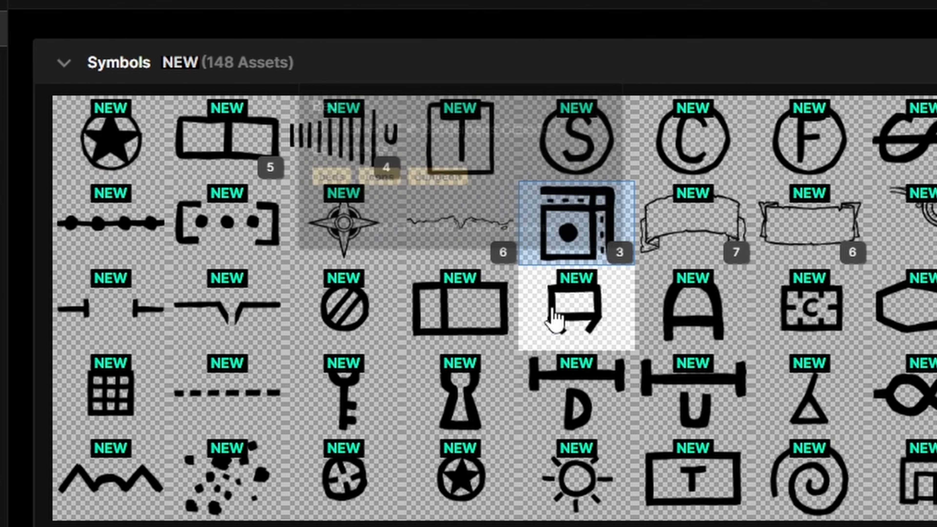
left_click(504, 311)
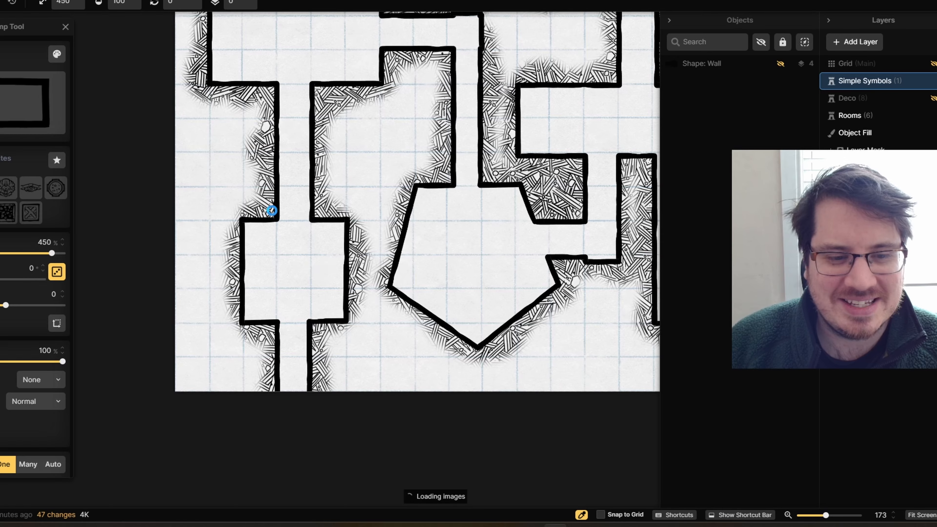
- Scale the bed stamp to 150%, rotate it to 270° and furnish the room below the eastern ??? chamber with beds
scroll(411, 239, "down", 3)
left_click_drag(411, 239, 128, 237)
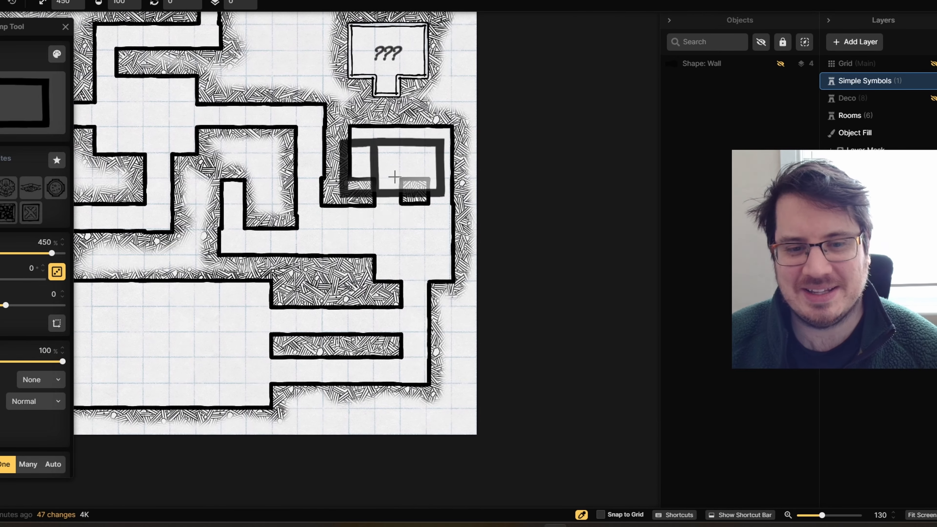
scroll(400, 217, "down", 5)
scroll(400, 217, "down", 6)
scroll(364, 156, "down", 2)
scroll(364, 157, "up", 1)
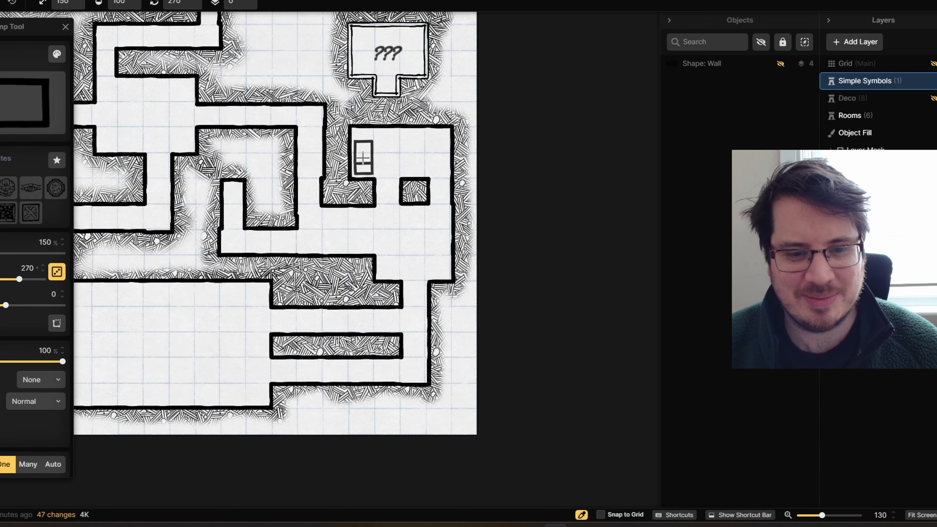
scroll(363, 157, "down", 2)
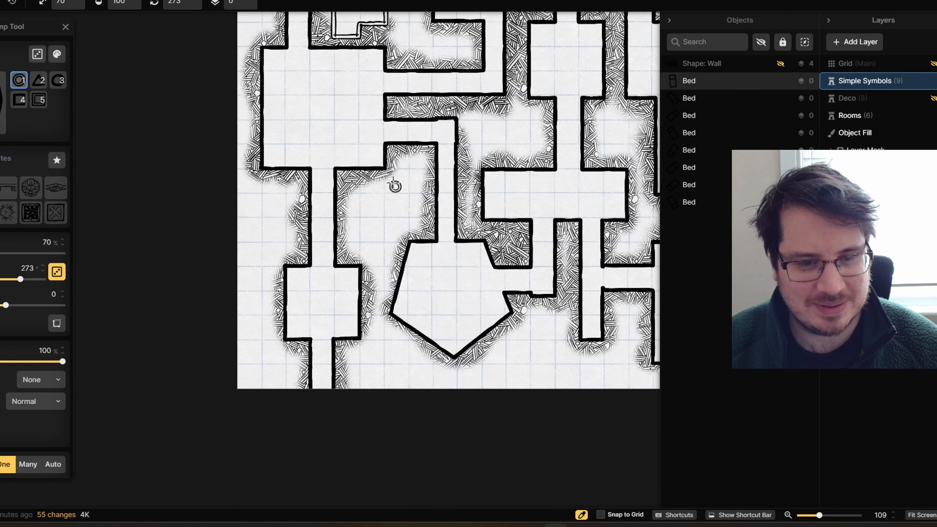
- Place round pillar symbols at 70% near the corners of the large room above the entrance
scroll(393, 182, "up", 1)
left_click_drag(393, 183, 413, 254)
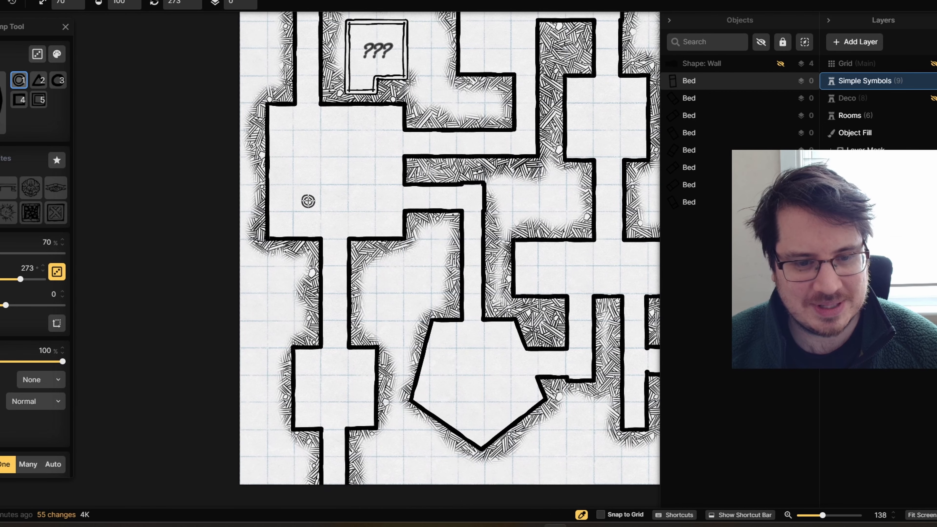
left_click(291, 211)
left_click(375, 211)
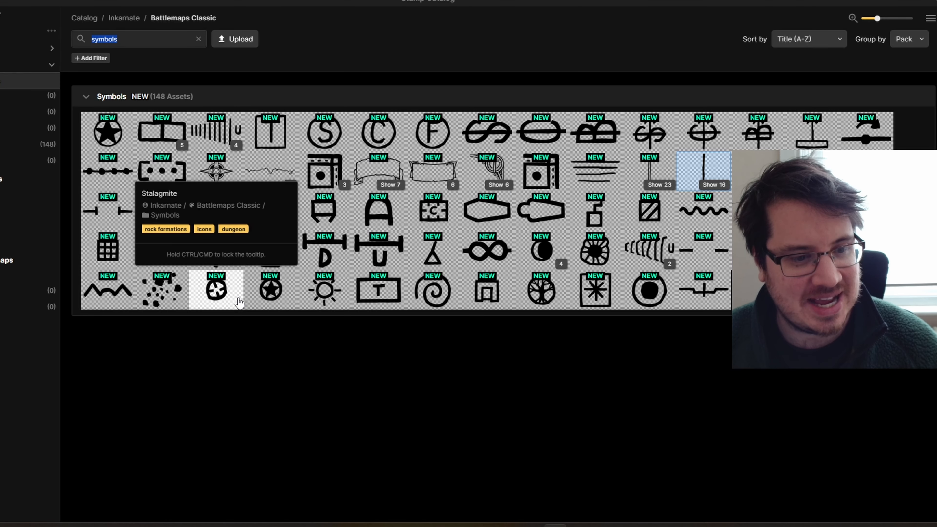
- Choose the Stalagmite symbol and scatter it across the irregular cave in the upper-left part of the map at 110% and 170%
left_click(239, 302)
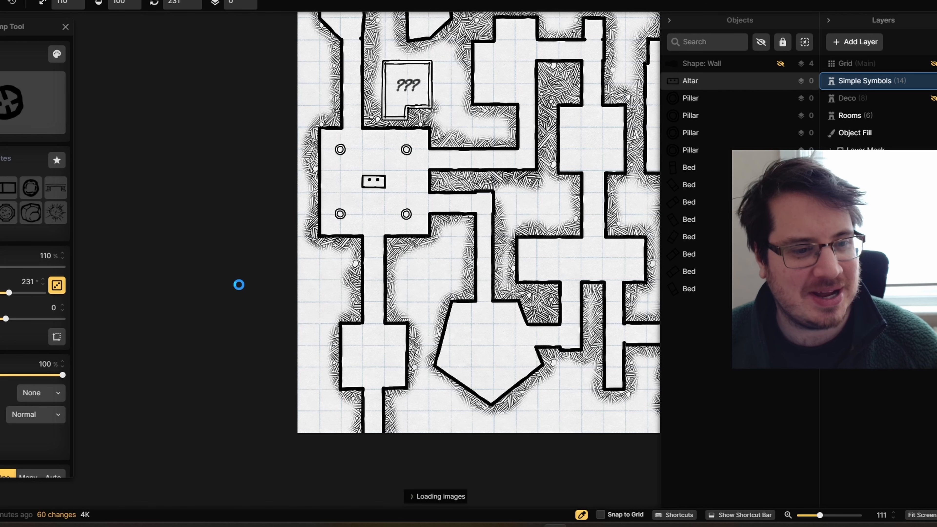
left_click_drag(362, 98, 340, 316)
scroll(327, 232, "up", 1)
scroll(327, 233, "up", 4)
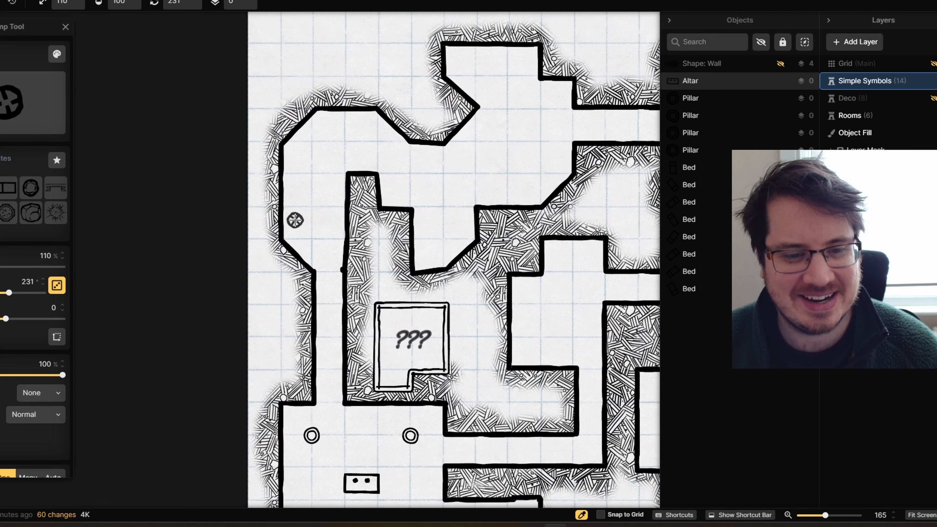
left_click(293, 224)
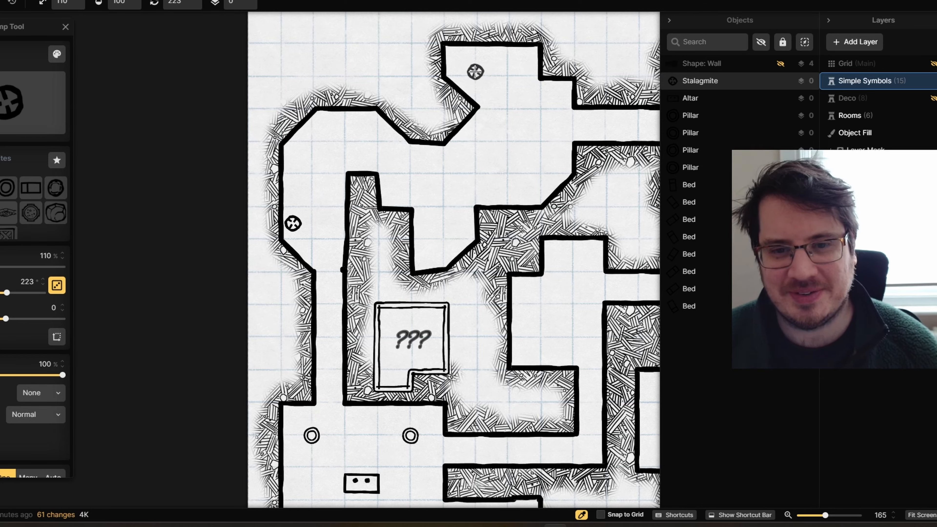
left_click(556, 97)
left_click(508, 170)
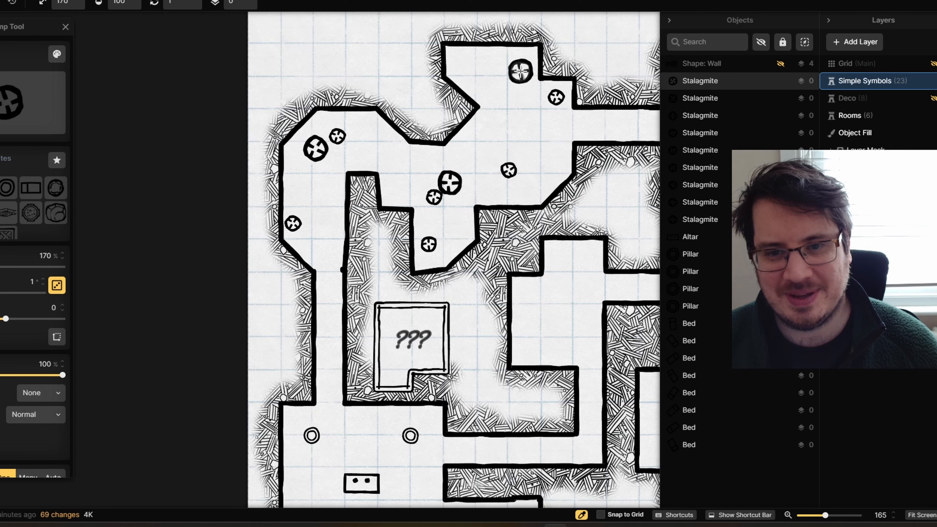
left_click(485, 123)
- Choose the Rubble symbol at 120% and place it on level -1 around the cave's stalagmites
left_click(33, 104)
left_click(175, 297)
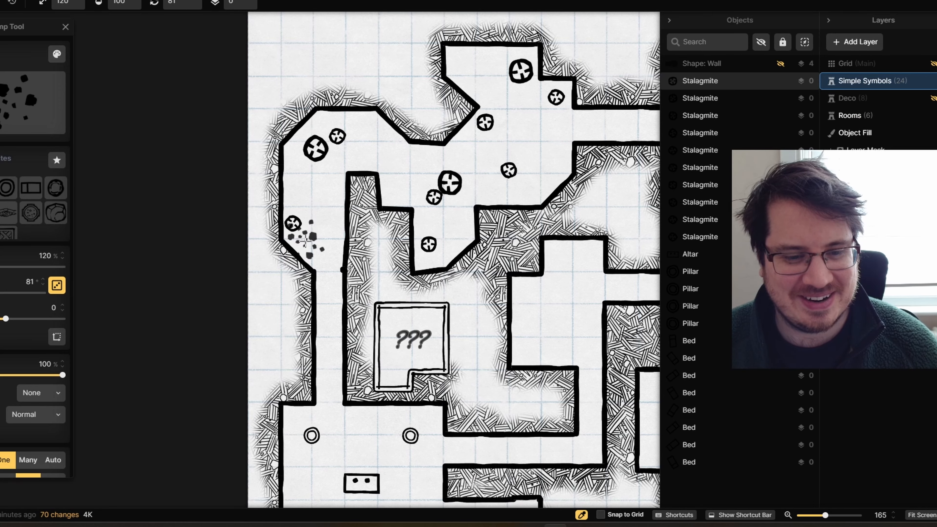
left_click(297, 221)
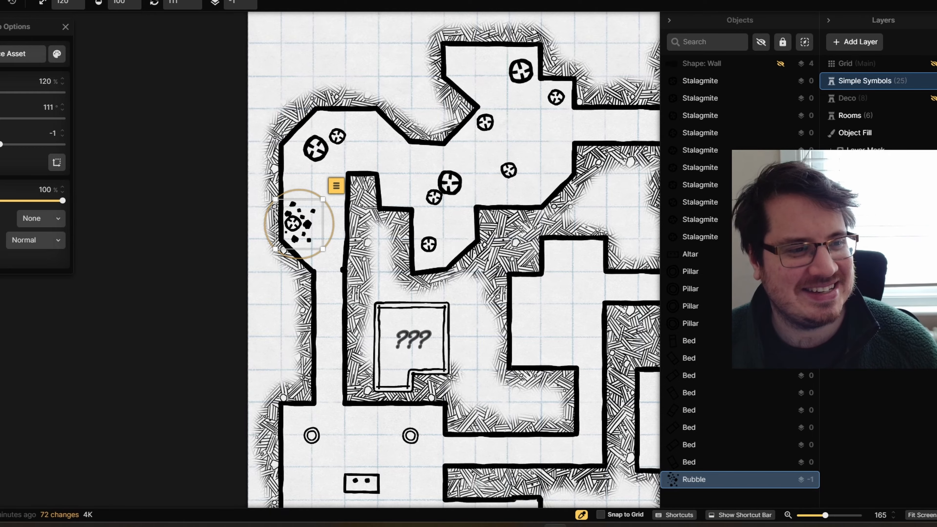
left_click(334, 140)
left_click(446, 194)
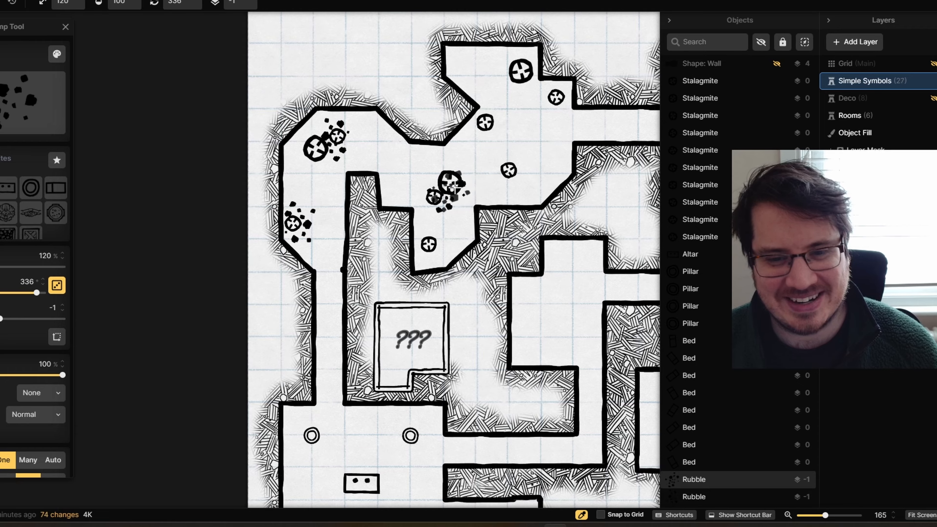
- Add another Rubble symbol beside the large stalagmite in the cave's northern alcove
left_click(515, 79)
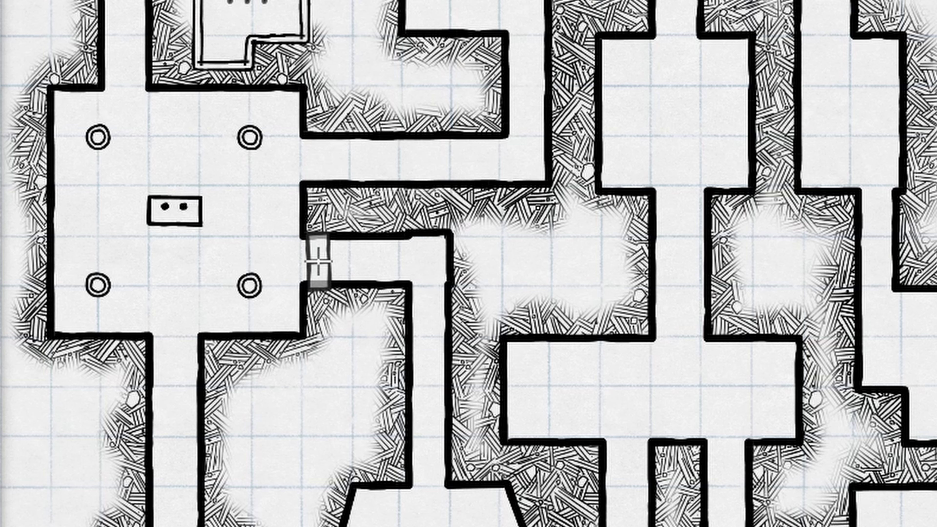
- Try a Trapped Door symbol at 120% across the opening of the altar room's lower eastern corridor and delete it
left_click(310, 258)
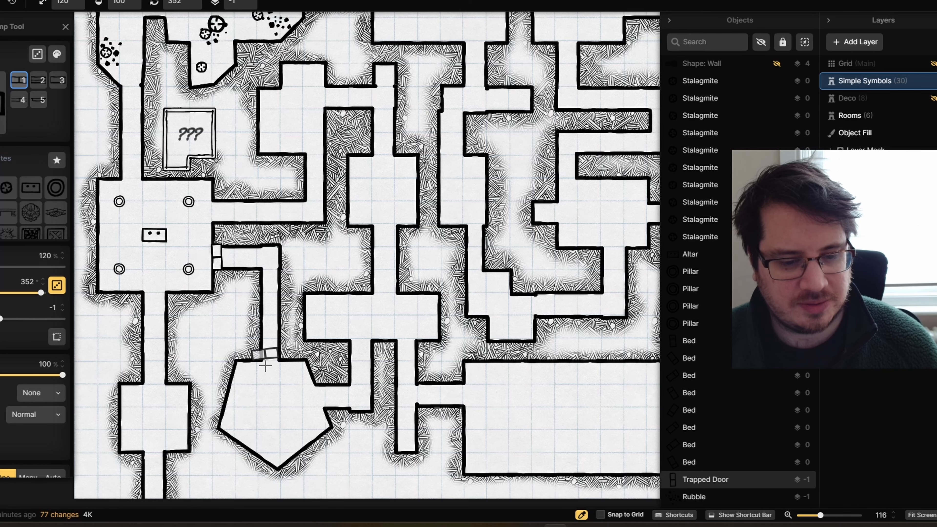
left_click_drag(396, 396, 399, 464)
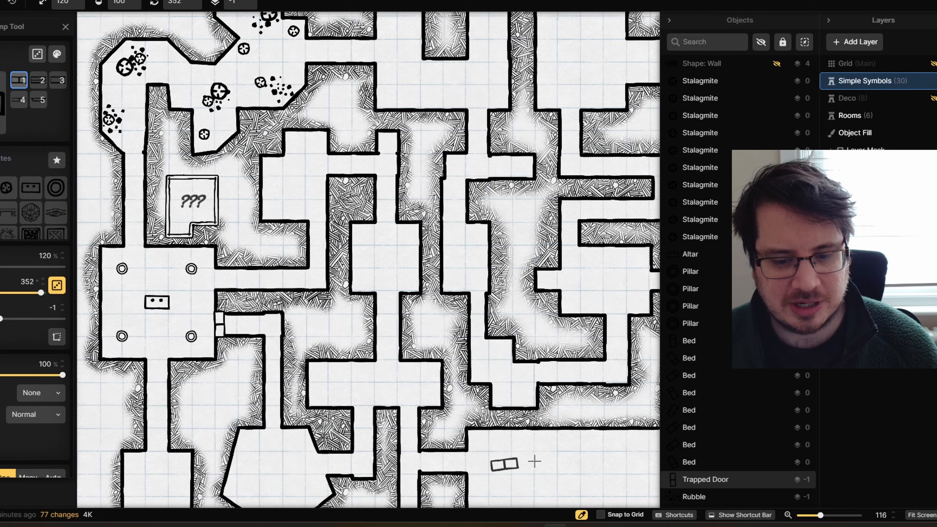
scroll(328, 179, "down", 2)
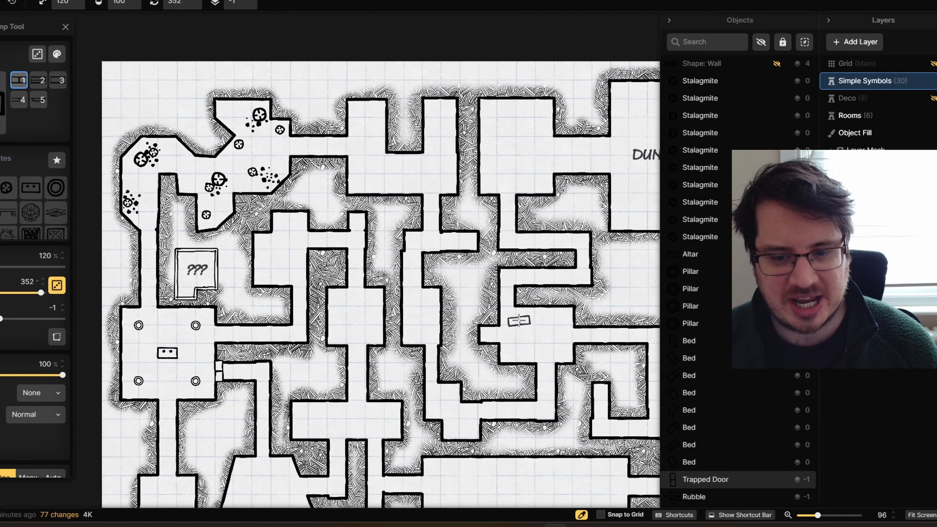
scroll(519, 321, "down", 3)
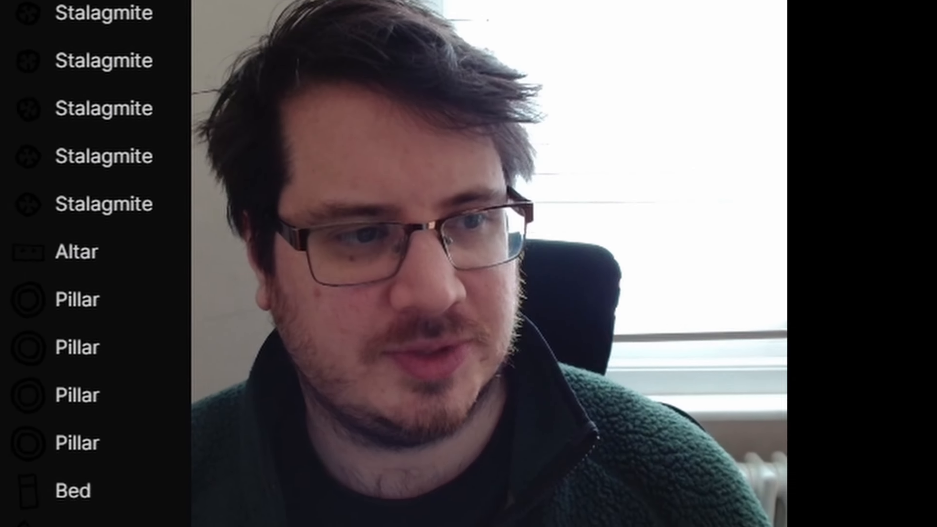
left_click(22, 82)
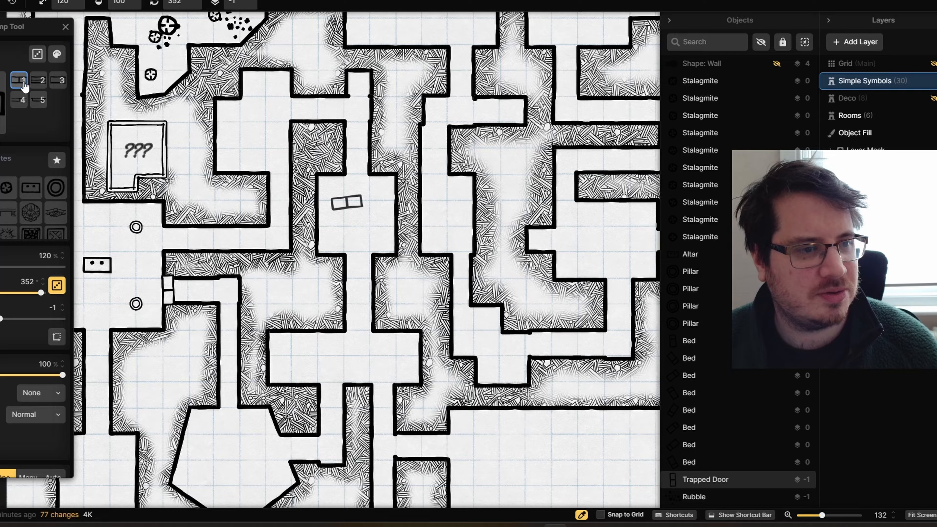
left_click(39, 80)
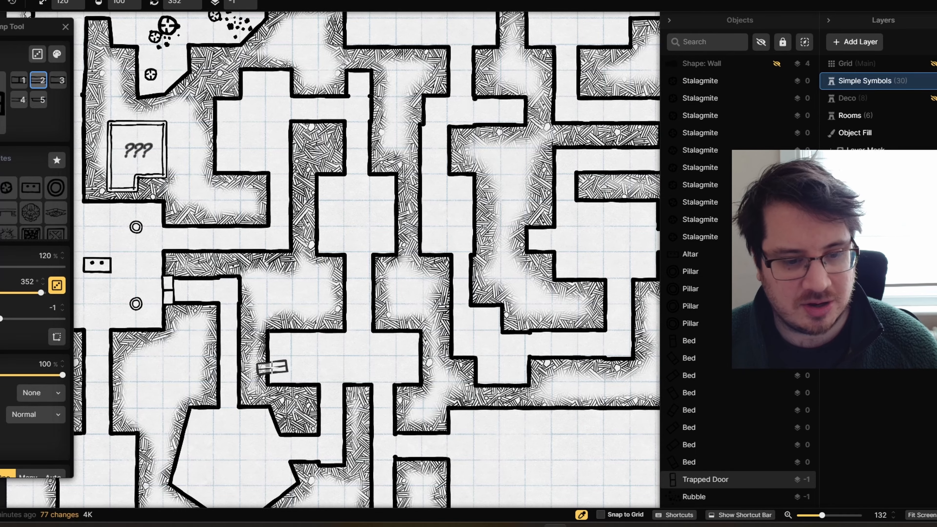
left_click_drag(204, 294, 237, 267)
scroll(236, 267, "up", 3)
key("v")
key("Delete")
key("s")
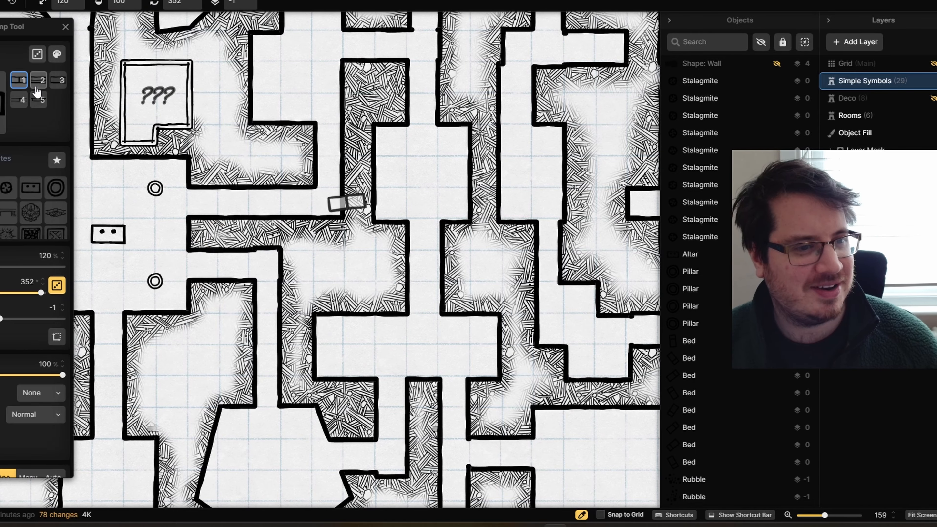
- Choose the second door variant, Locked Door, and place it at 100% and 269° across the altar room's lower eastern opening
left_click(59, 83)
left_click(42, 83)
scroll(196, 267, "down", 6)
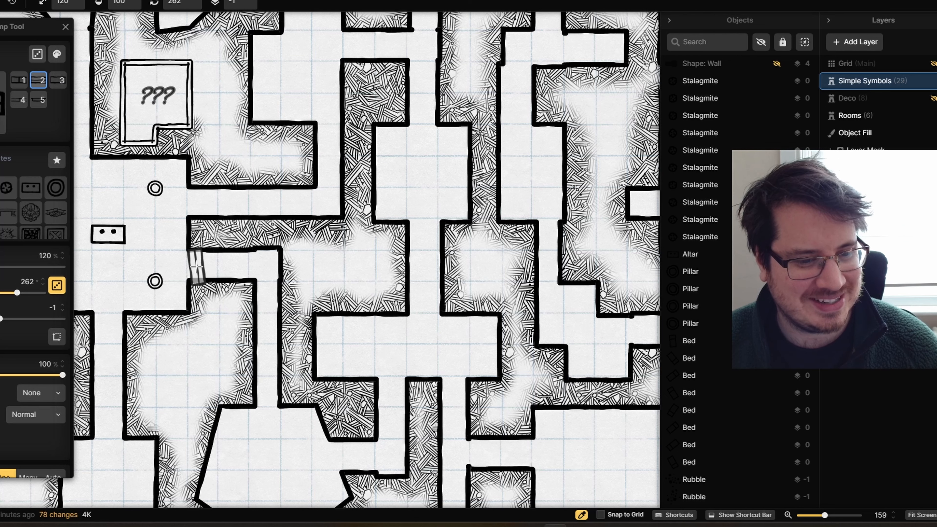
scroll(195, 265, "up", 1)
scroll(193, 265, "down", 2)
scroll(193, 264, "down", 1)
scroll(193, 264, "up", 1)
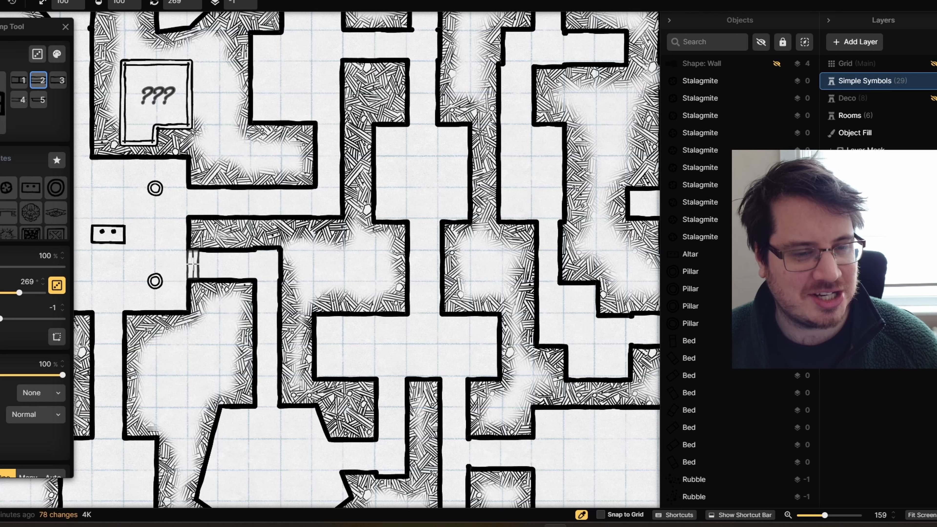
left_click(192, 264)
- Choose the Natural Pit symbol and place it at 130% in the cave's northern alcove beside the large stalagmite
scroll(258, 247, "up", 1)
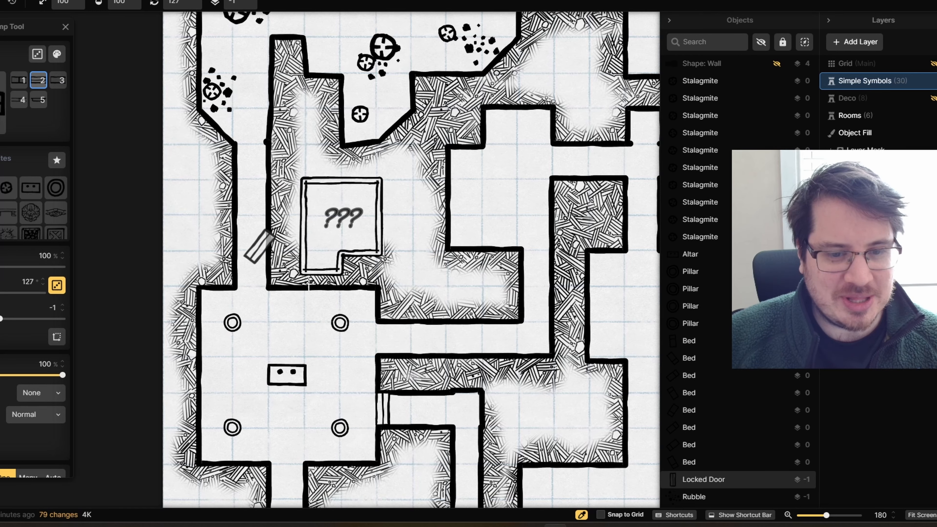
scroll(277, 324, "up", 1)
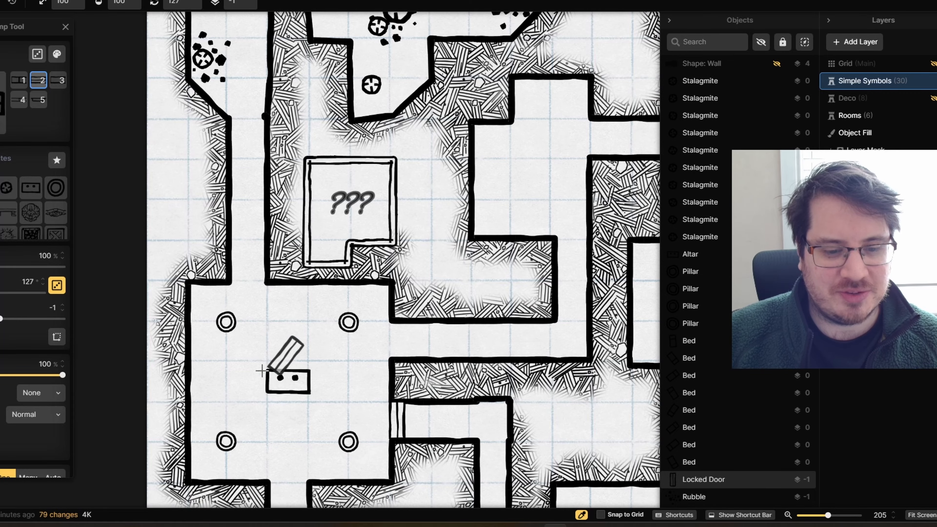
scroll(337, 183, "down", 4)
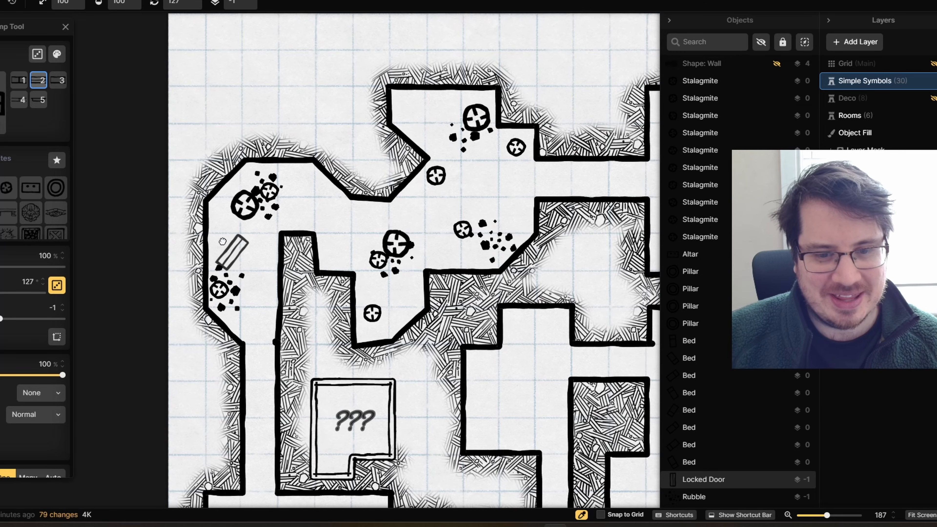
scroll(306, 295, "up", 4)
left_click_drag(349, 186, 147, 381)
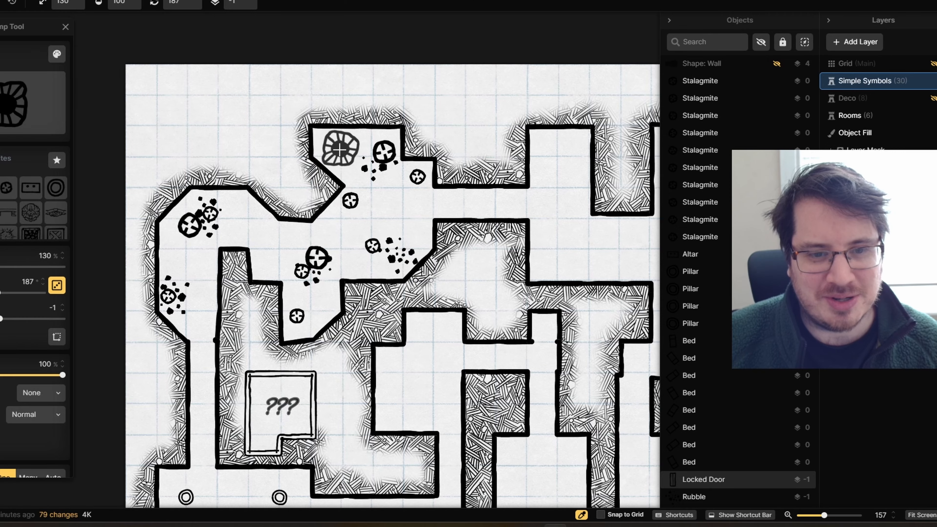
left_click(339, 148)
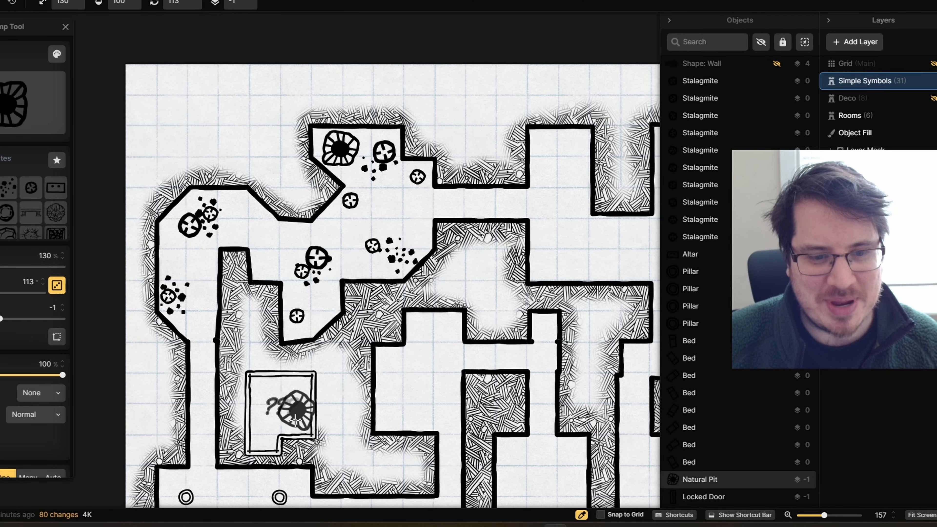
- Try two more Natural Pit symbols in the middle of the cave and undo both
scroll(269, 260, "down", 2)
scroll(268, 261, "down", 1)
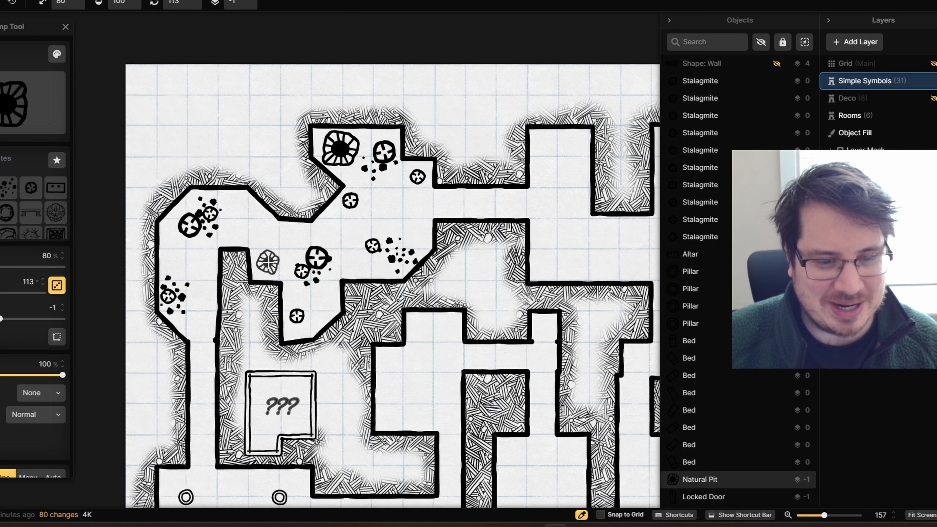
left_click(268, 262)
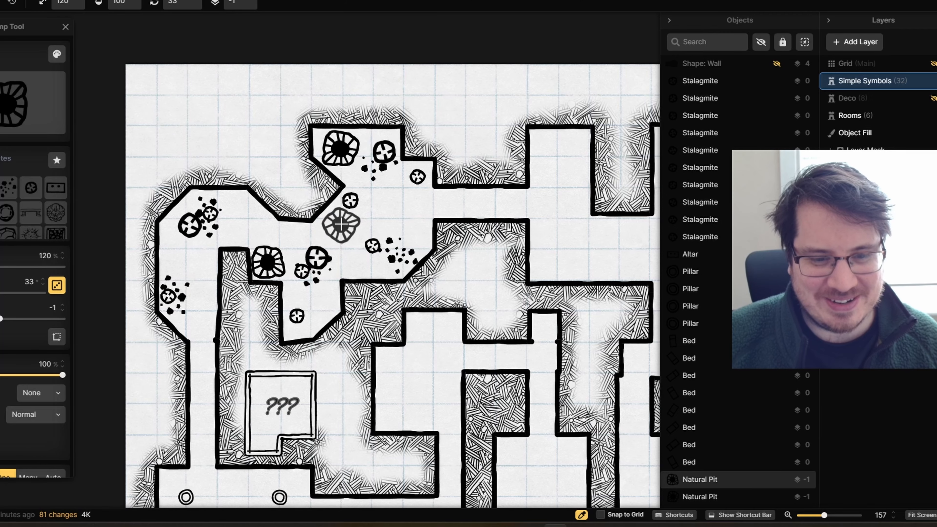
left_click(341, 224)
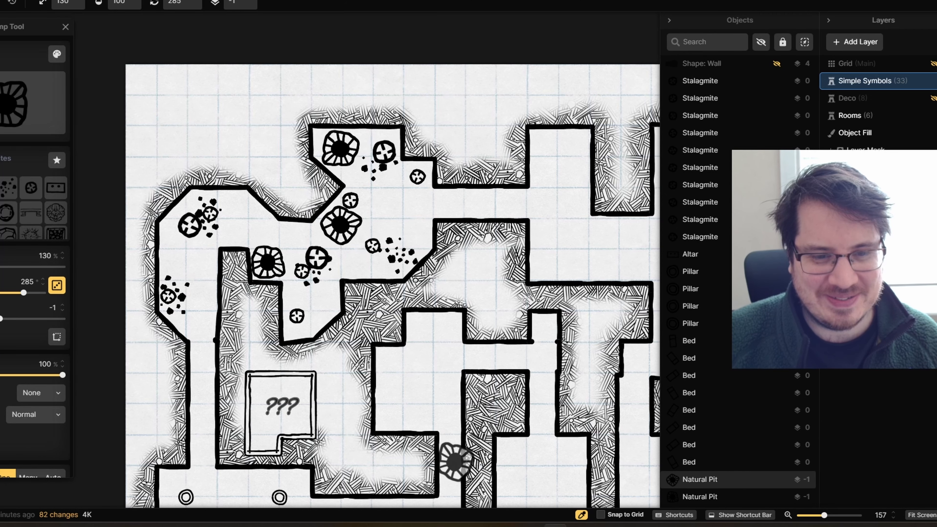
key("ctrl+z")
key("ctrl+z")
- Place Lever symbols at 130% in the two northern alcoves of the room east of the cave and adjust the second lever's rotation
scroll(481, 163, "down", 3)
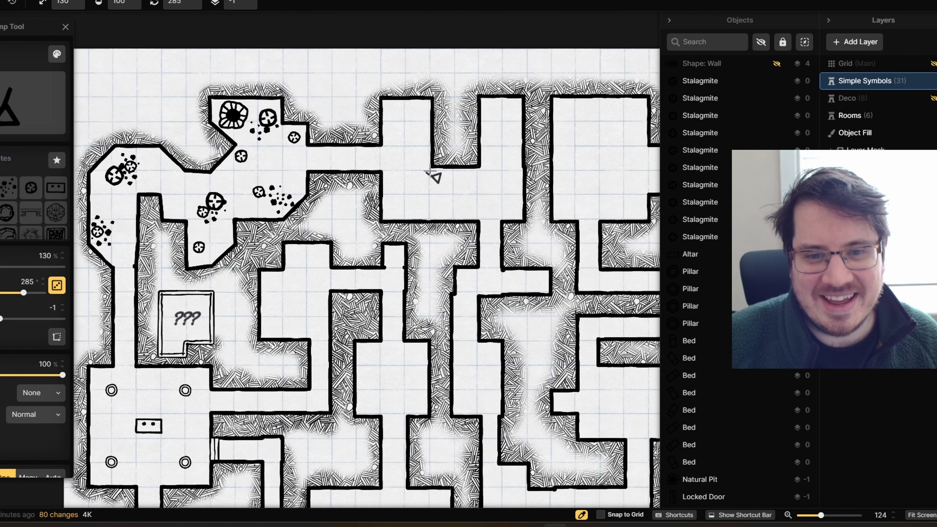
left_click(405, 118)
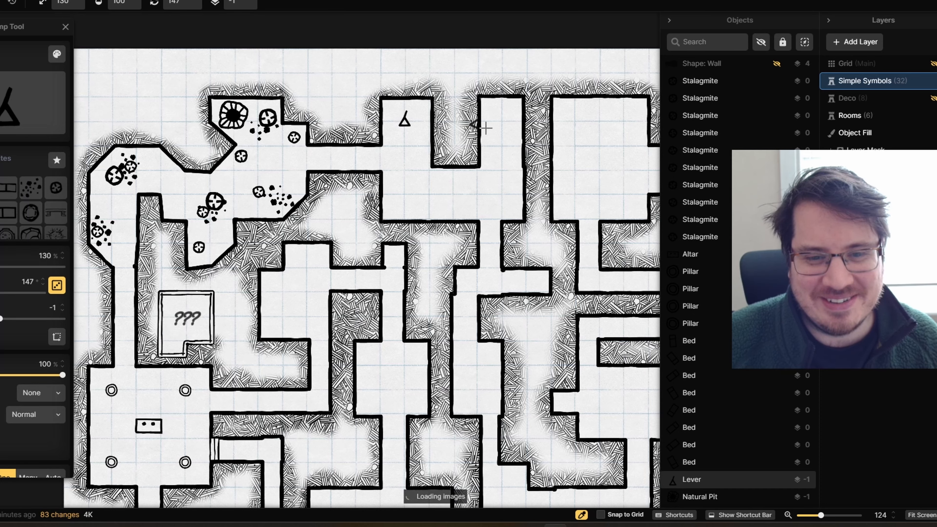
left_click(501, 119)
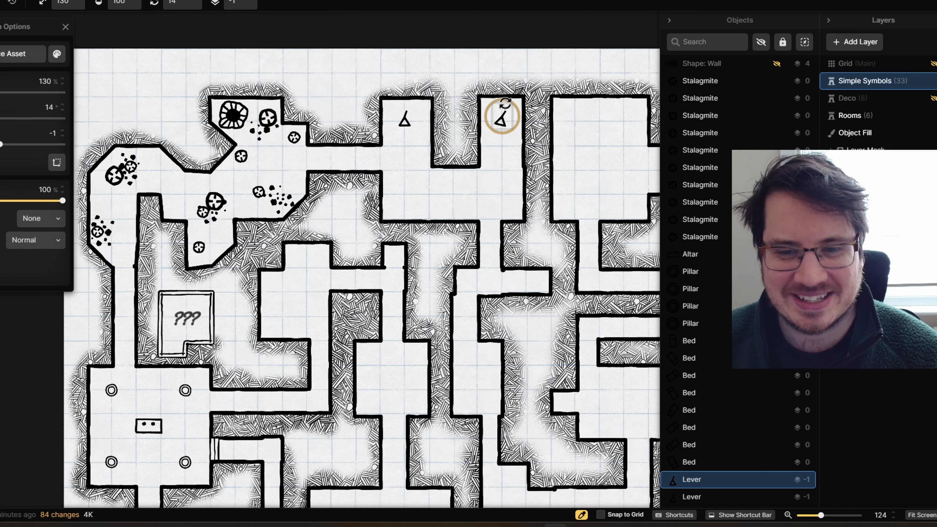
left_click_drag(505, 103, 502, 105)
key("Escape")
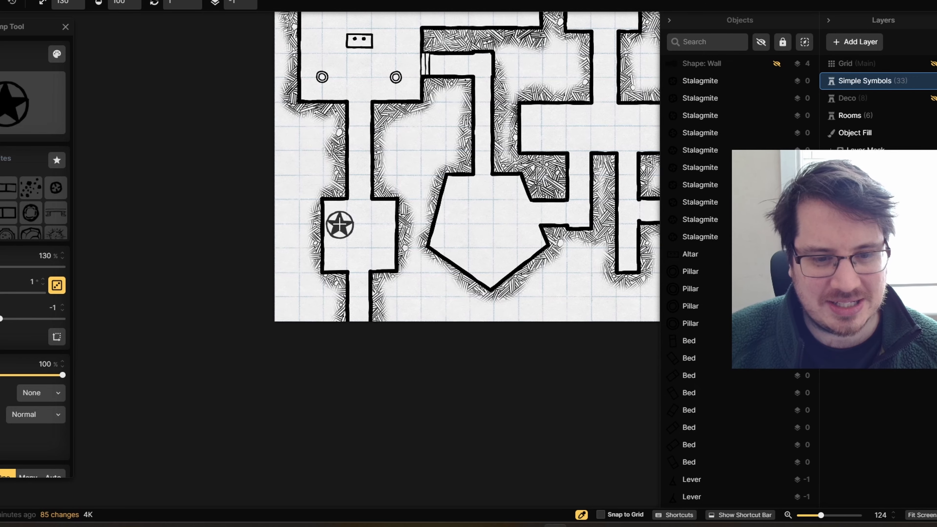
- Place two circled star symbols in the upper corners of the small square room south of the altar room
scroll(340, 224, "down", 3)
scroll(340, 224, "up", 3)
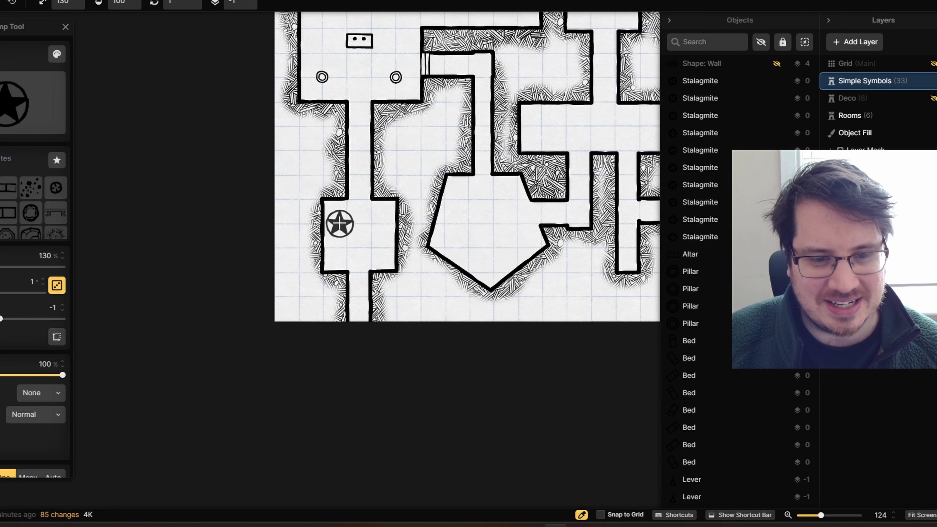
scroll(335, 213, "down", 2)
scroll(335, 213, "up", 2)
scroll(334, 214, "down", 1)
left_click(334, 214)
left_click(382, 211)
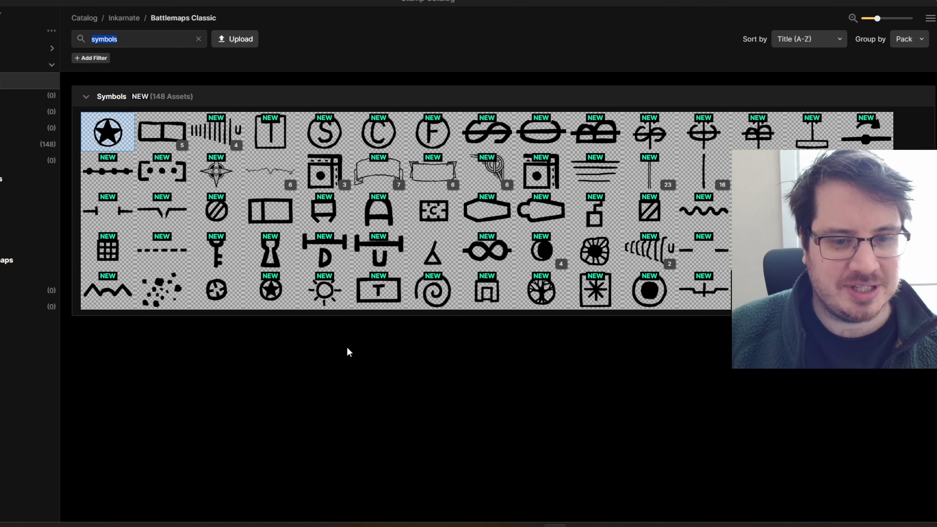
- Choose the Chest symbol from the Symbols catalog and place it at 90% inside the secret room on the Rooms layer
left_click(450, 219)
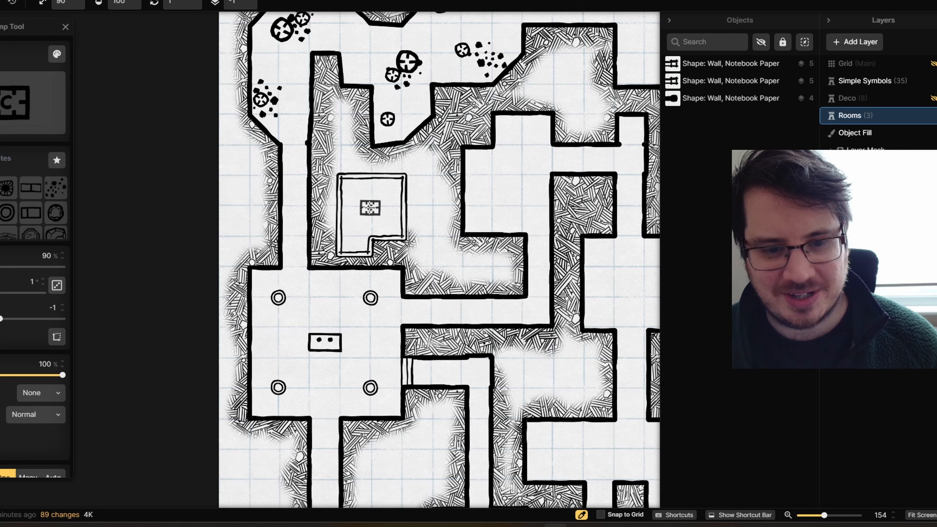
left_click(370, 207)
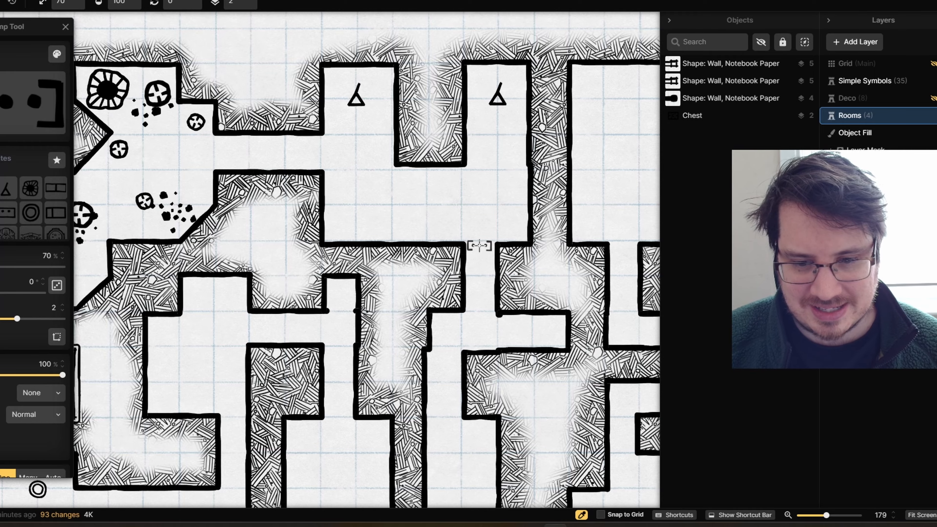
- Place a Gate symbol at 70% across the corridor opening below the lever room and set its level to 2
left_click(480, 246)
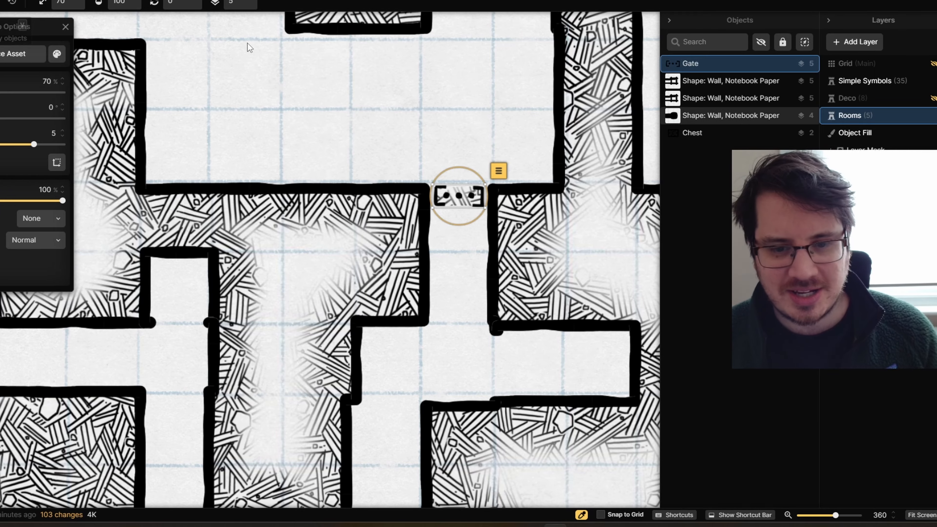
left_click(462, 223, "shift")
scroll(462, 203, "down", 3)
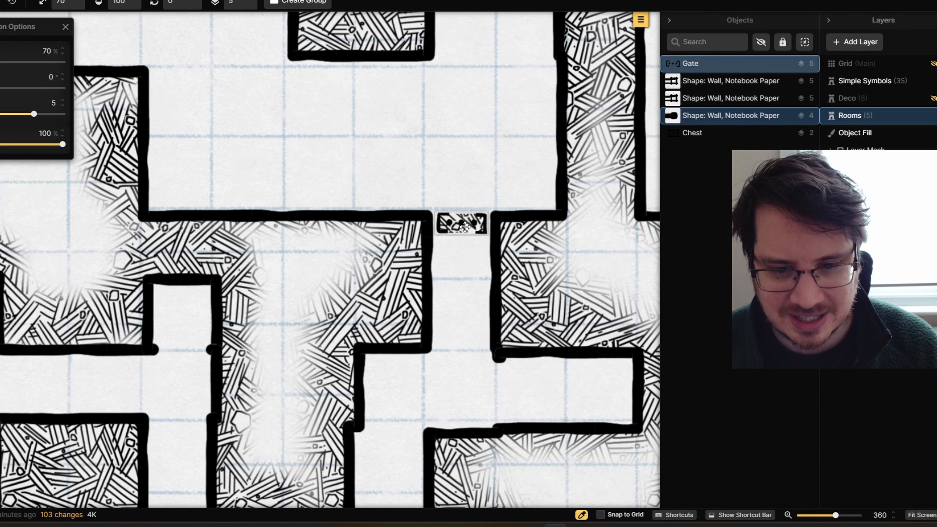
scroll(409, 230, "down", 1)
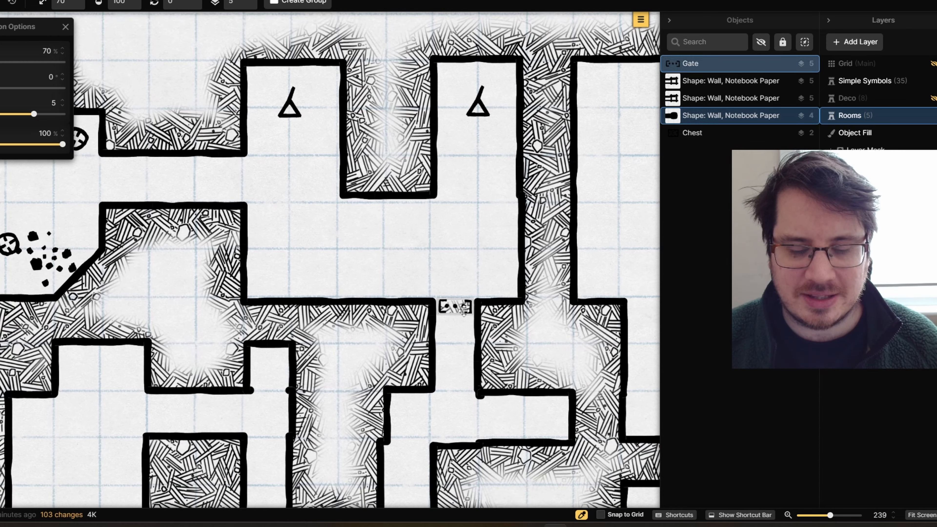
left_click_drag(455, 305, 453, 234)
scroll(452, 233, "up", 4)
left_click(452, 233)
left_click(17, 144)
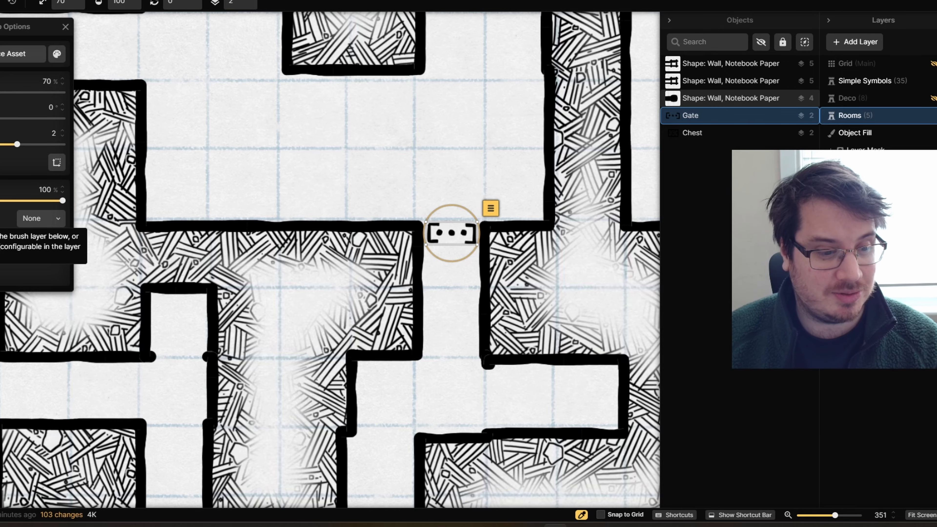
left_click(562, 308)
scroll(563, 307, "down", 3)
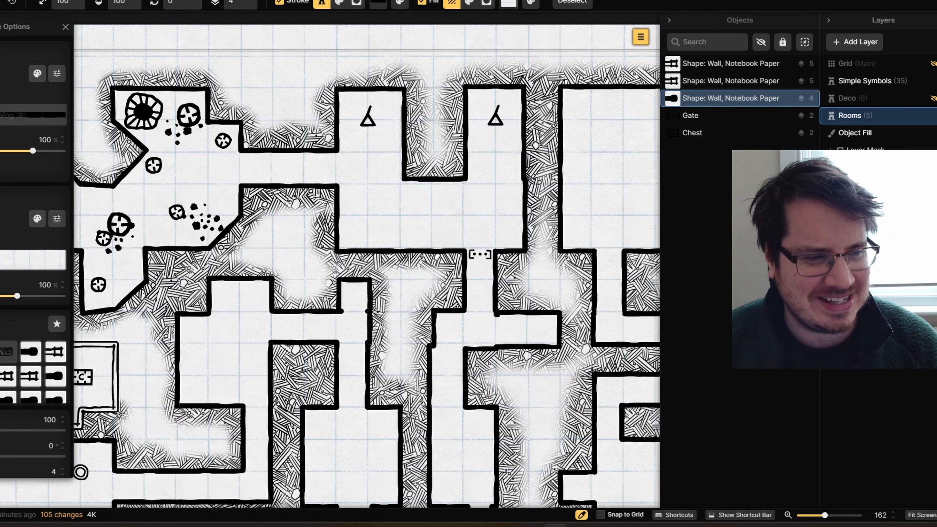
- Preview the coffin symbol at 70% and 100% around the central rooms and look through the Symbols catalog
key("s")
key("d")
scroll(440, 221, "down", 1)
left_click_drag(440, 223, 428, 39)
scroll(348, 245, "up", 1)
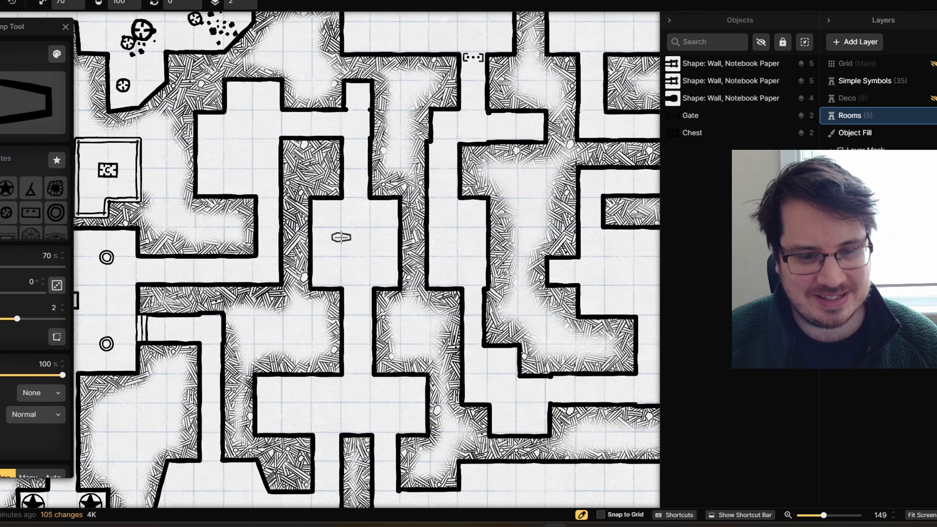
left_click_drag(337, 242, 428, 180)
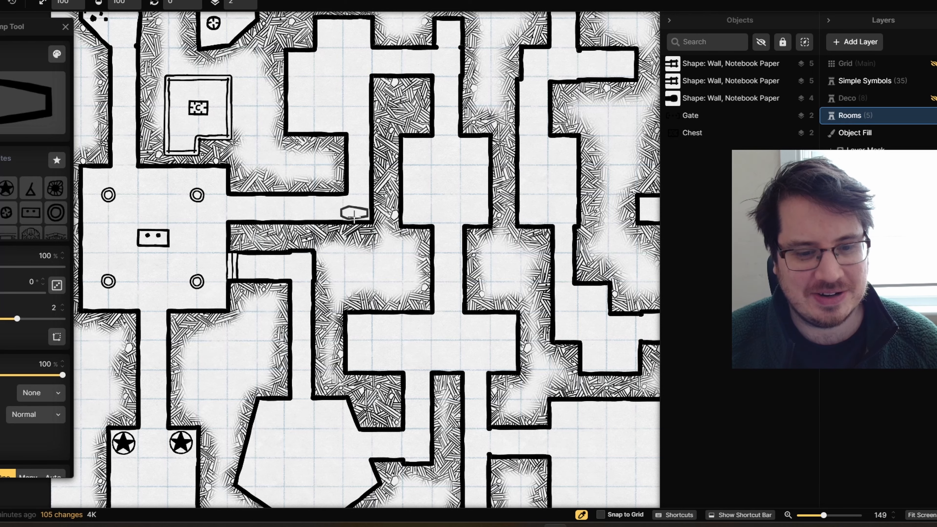
left_click_drag(354, 241, 392, 172)
scroll(316, 363, "down", 3)
scroll(316, 362, "up", 3)
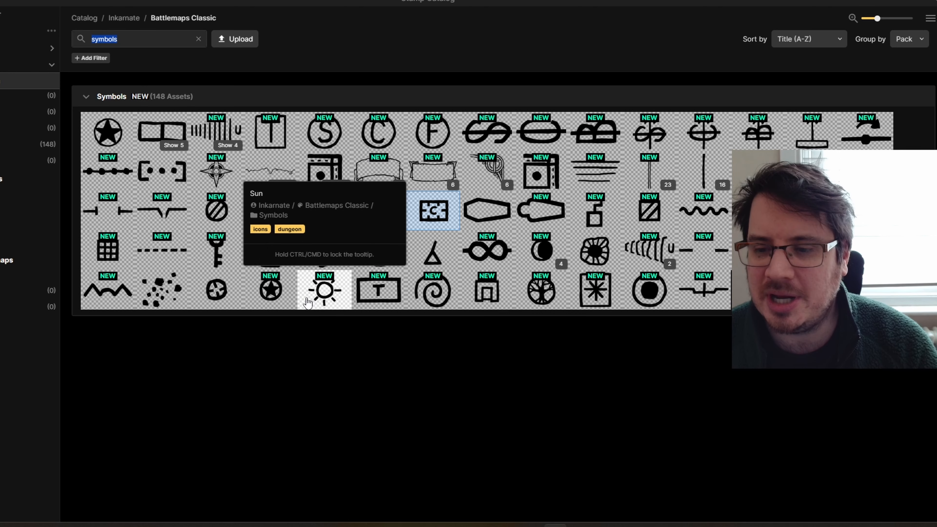
left_click(305, 296)
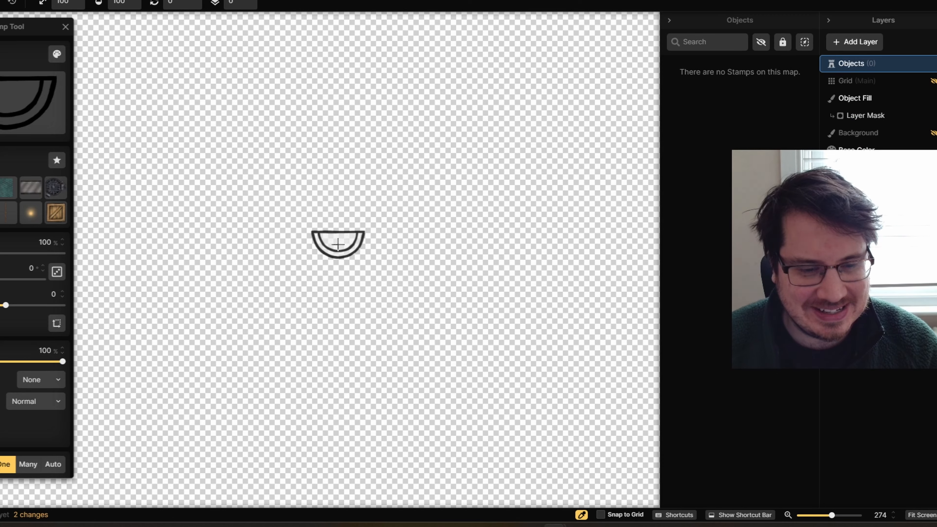
- Build a torch symbol by centring a Sun at 410% and 345° on the Dias, then choose it from the uploaded assets
scroll(338, 244, "up", 10)
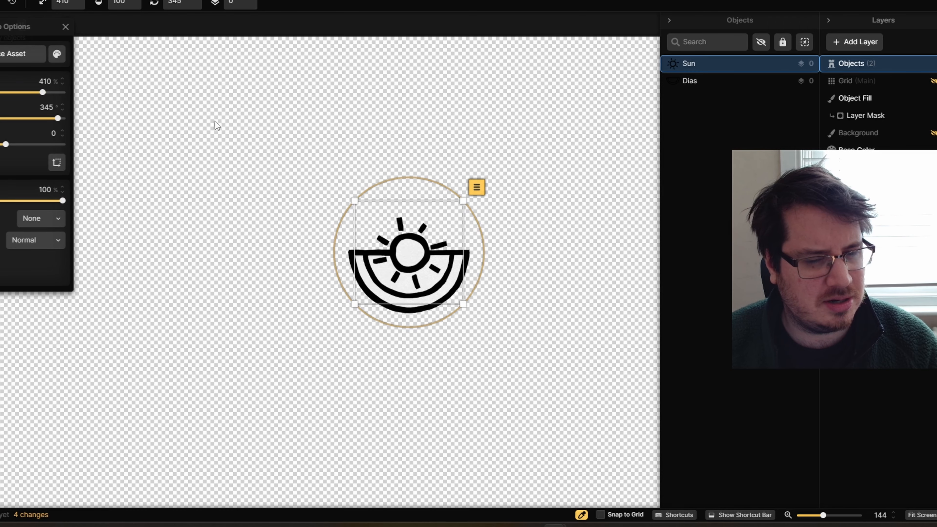
left_click_drag(267, 148, 476, 340)
scroll(476, 339, "up", 4)
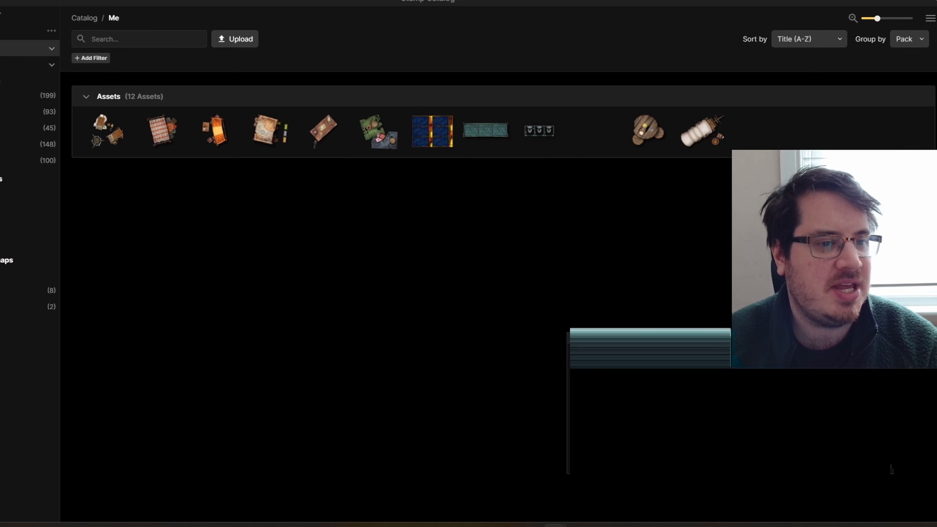
left_click(610, 154)
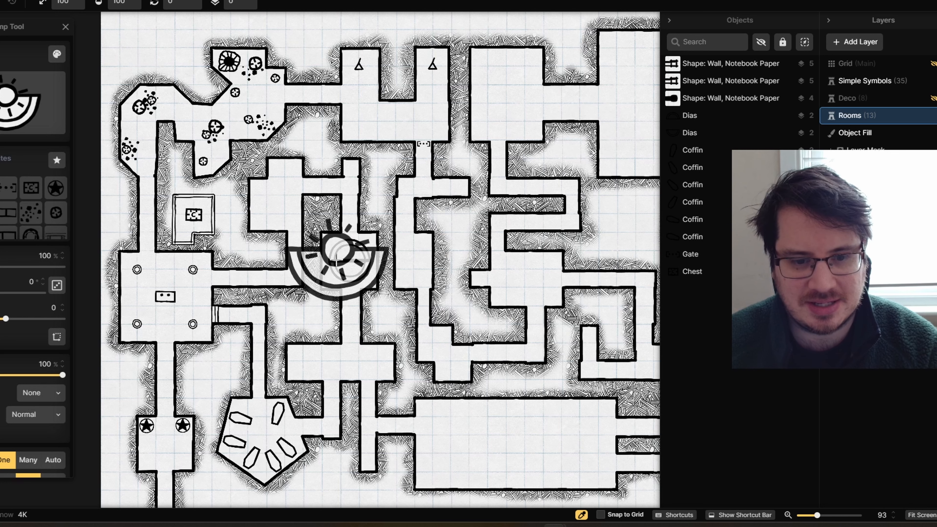
- Place the sun-shaped torch symbol at 16% and 0° rotation in both southern corners of the small square room with the circled stars
scroll(180, 438, "down", 2)
scroll(180, 438, "down", 20)
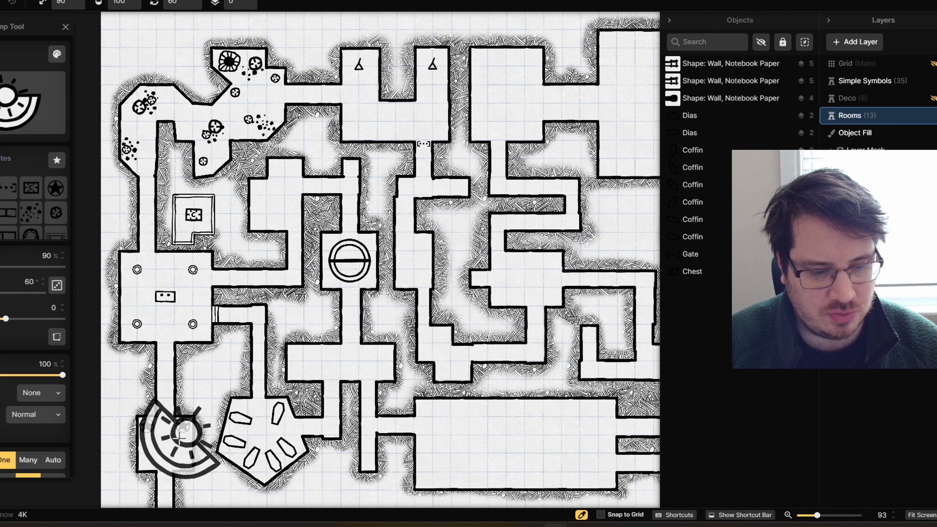
scroll(179, 438, "down", 1)
scroll(179, 439, "down", 14)
scroll(179, 439, "up", 6)
left_click_drag(179, 438, 299, 298)
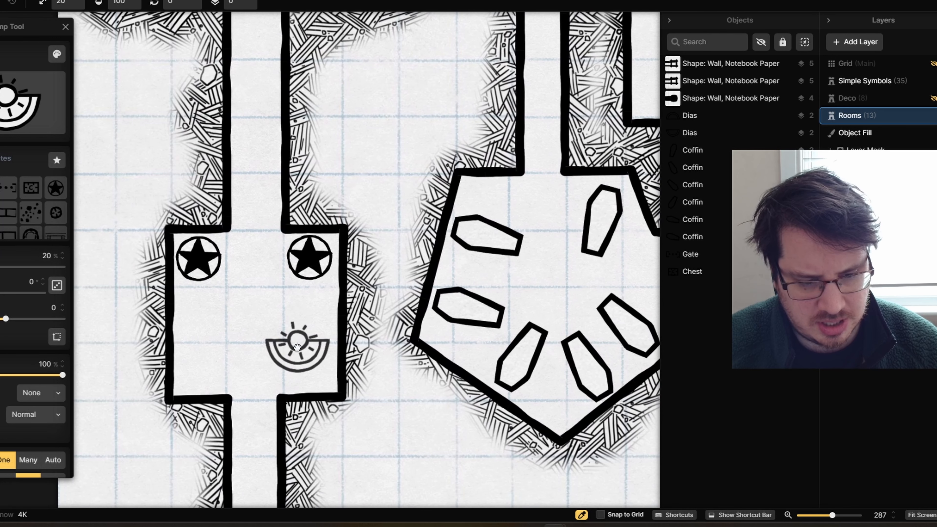
scroll(305, 364, "down", 1)
scroll(305, 362, "up", 3)
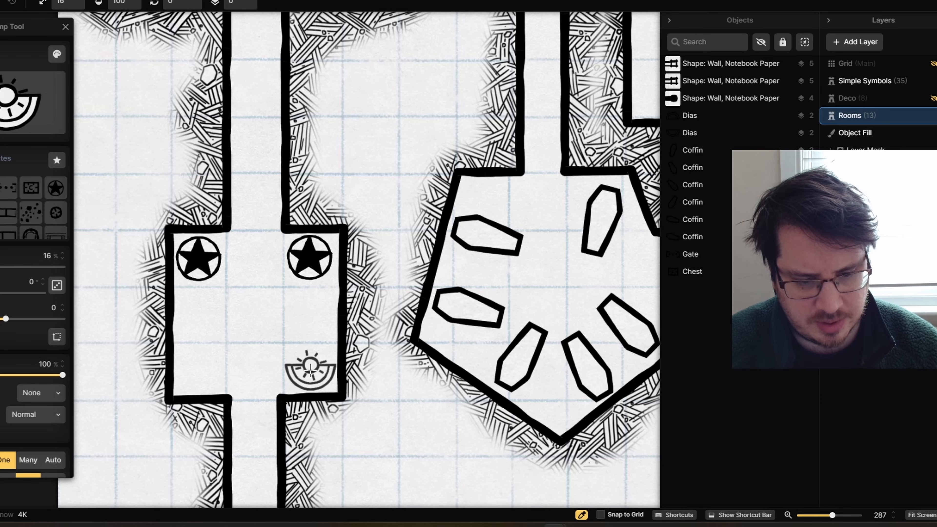
left_click(310, 369)
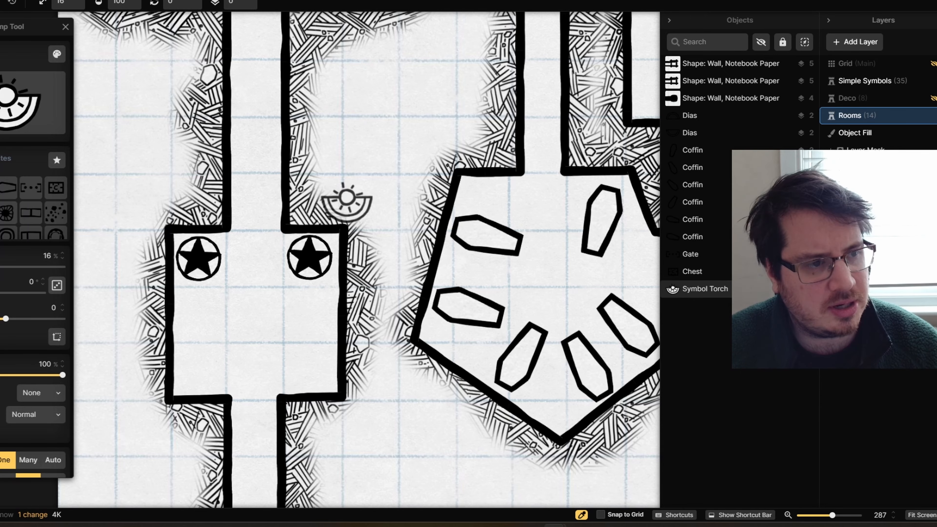
left_click(200, 369)
scroll(434, 465, "down", 3)
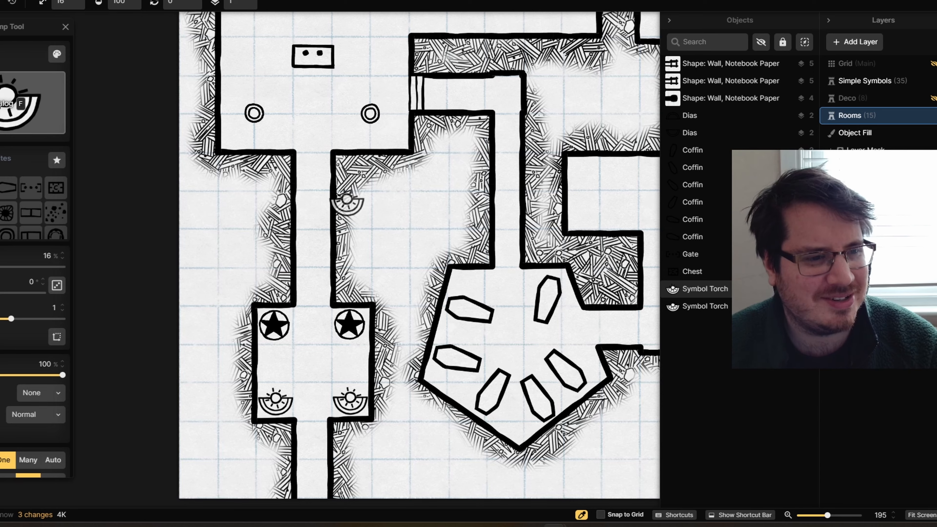
key("f")
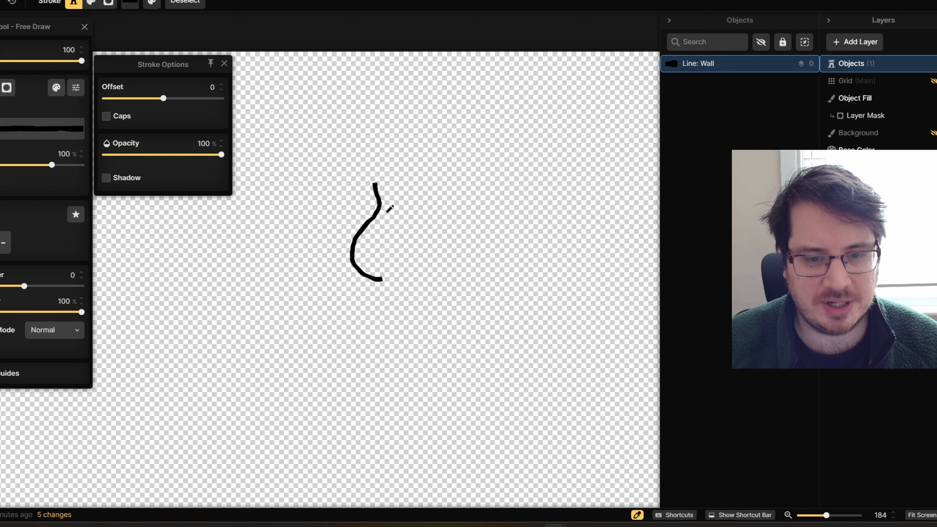
left_click_drag(384, 216, 381, 224)
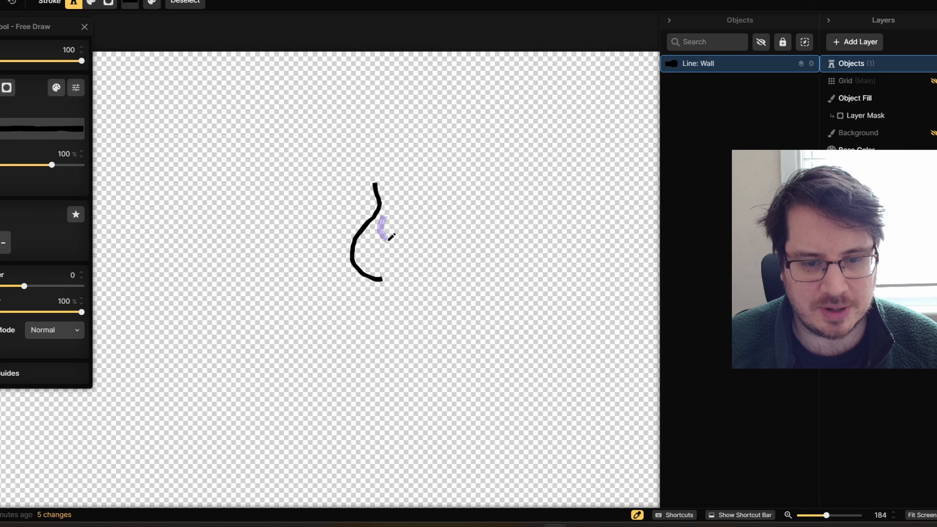
left_click_drag(399, 264, 388, 271)
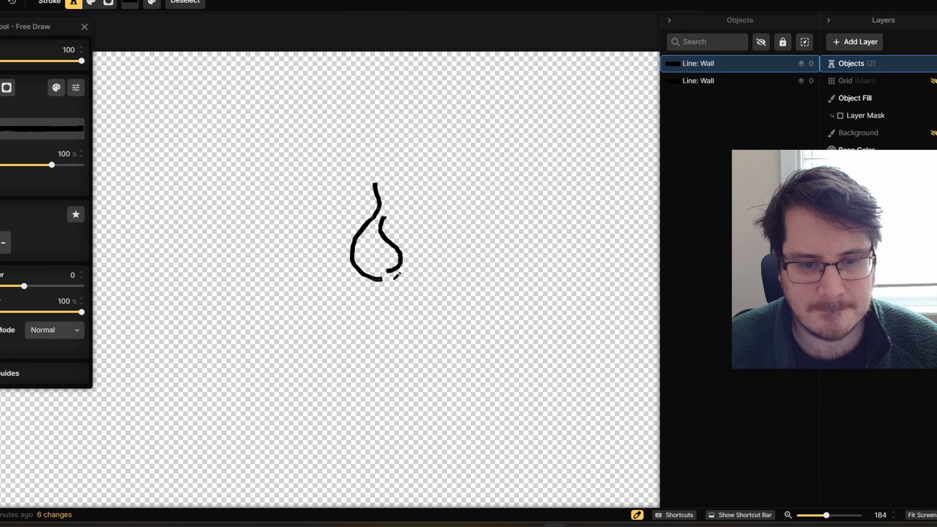
mouse_move(404, 213)
left_mouse_down()
mouse_move(391, 183)
mouse_move(386, 204)
left_mouse_up()
key("ctrl+z")
key("ctrl+z")
key("ctrl+z")
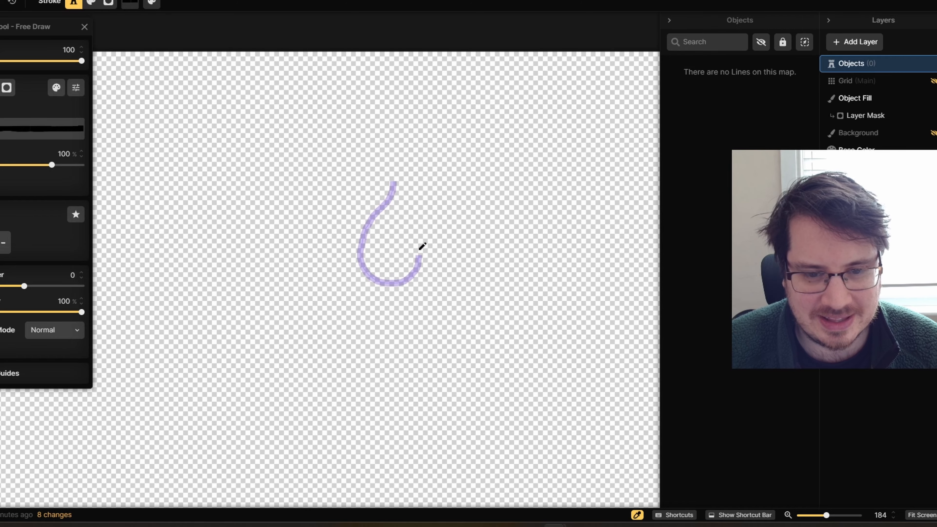
left_click_drag(402, 211, 394, 185)
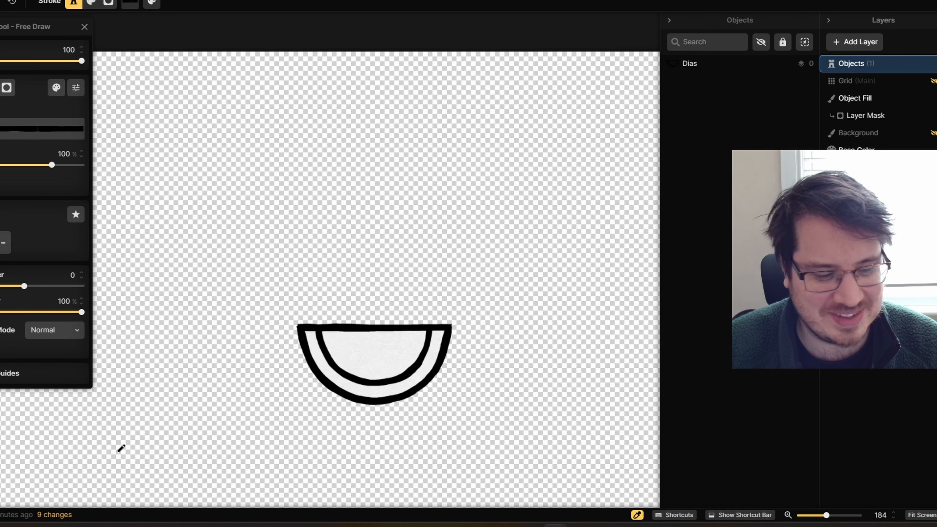
mouse_move(351, 130)
left_mouse_down()
mouse_move(362, 288)
mouse_move(360, 260)
left_mouse_up()
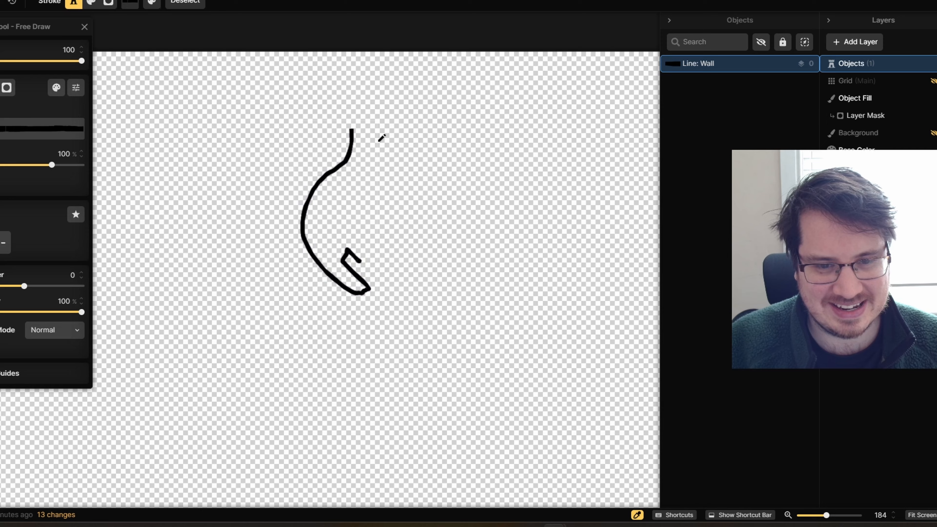
- Draw a flame with a smaller inner flame and a rimmed bowl beneath it as freehand wall lines on the blank map
left_click_drag(364, 148, 372, 222)
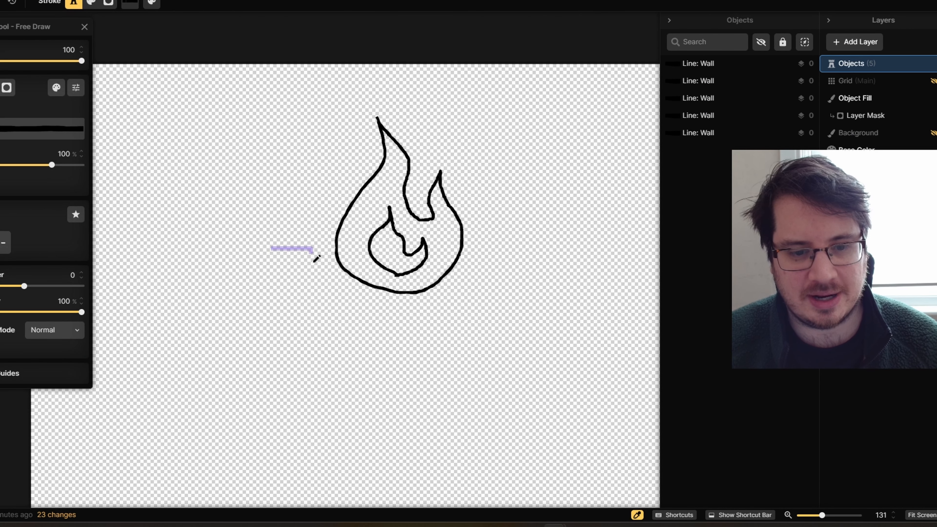
mouse_move(476, 243)
left_mouse_down()
mouse_move(540, 245)
mouse_move(394, 312)
left_mouse_up()
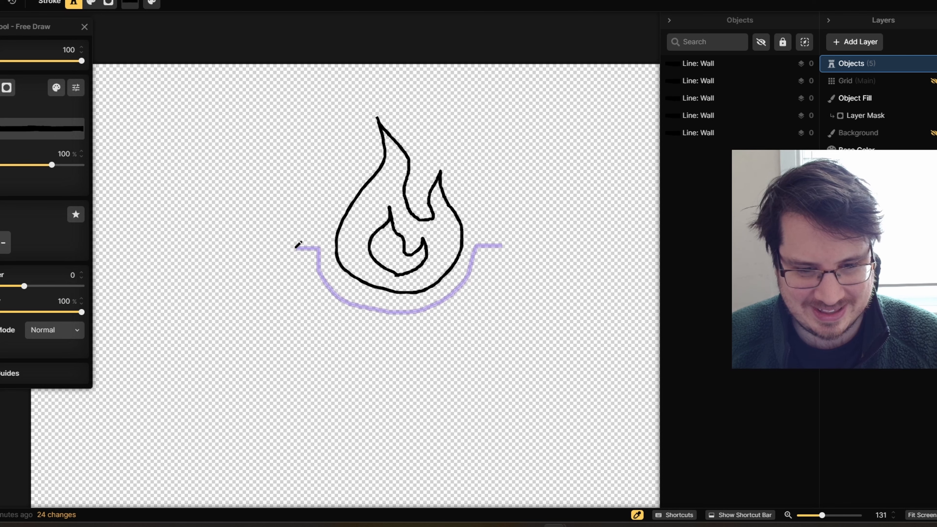
left_click_drag(298, 245, 297, 246)
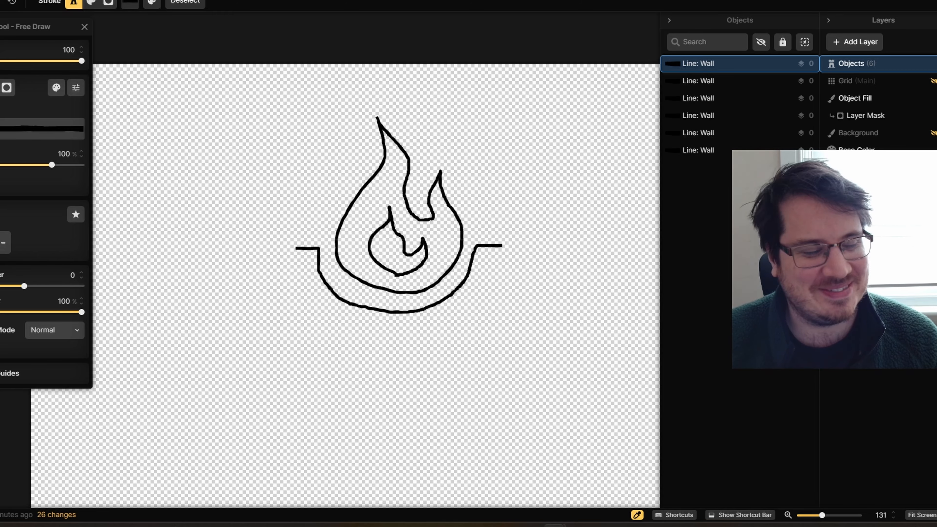
left_click(0, 31)
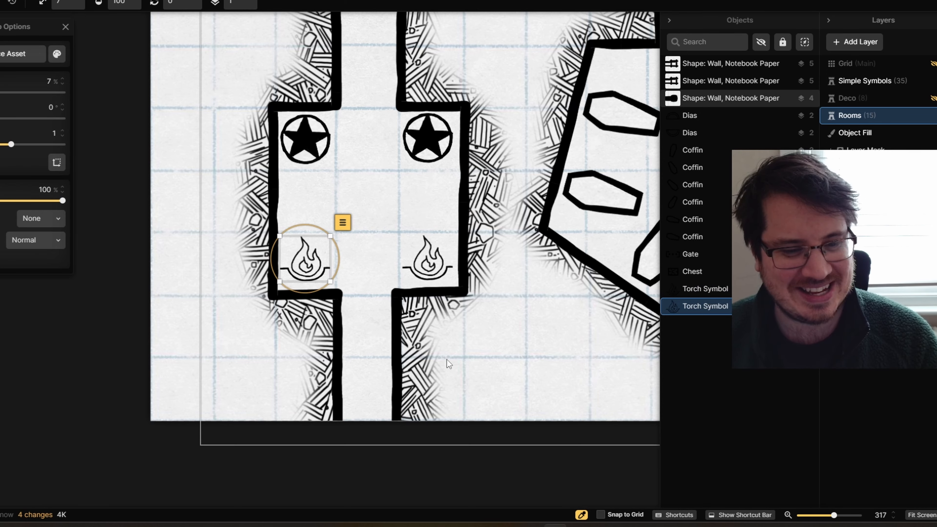
- Replace the torches in the small square room's southern corners with the flame-and-bowl Torch Symbol at 7%
left_click(427, 259)
scroll(491, 406, "down", 3)
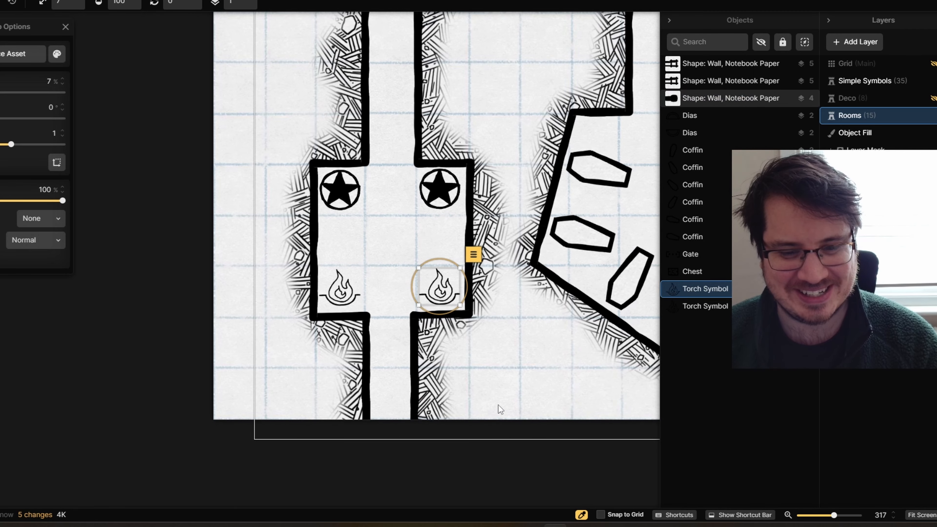
left_click(499, 405)
- Choose the Throne from the Battlemaps Classic symbols and place it against the southern wall of the lever room, opening northward
scroll(508, 357, "down", 2)
left_click_drag(510, 338, 413, 449)
scroll(413, 449, "down", 1)
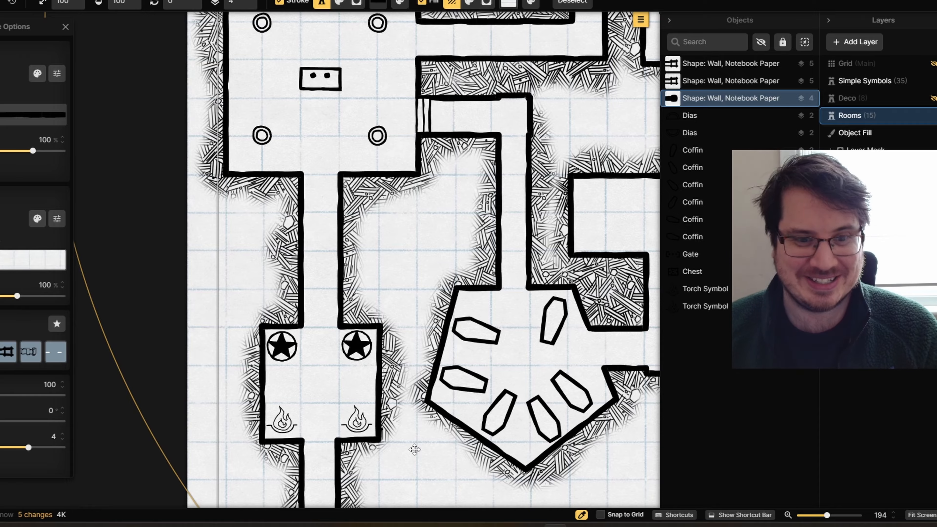
scroll(414, 449, "down", 1)
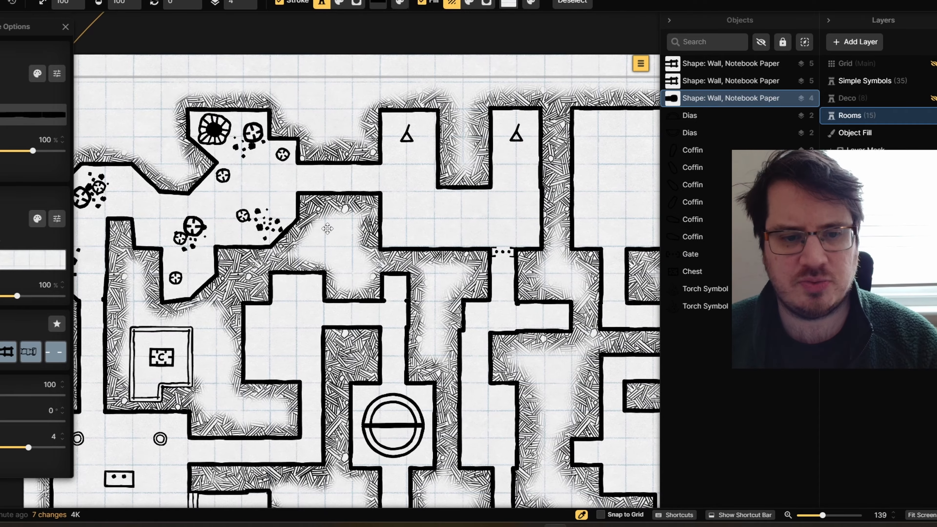
scroll(328, 229, "down", 2)
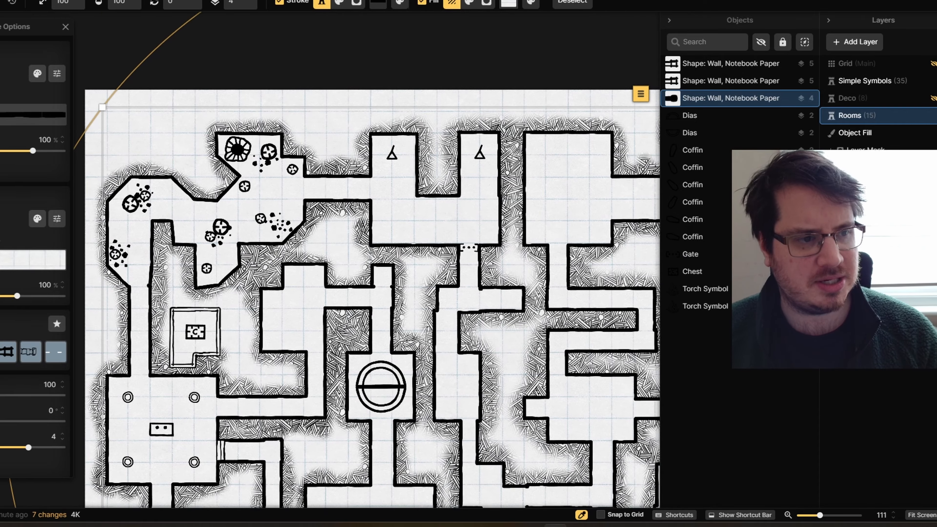
key("s")
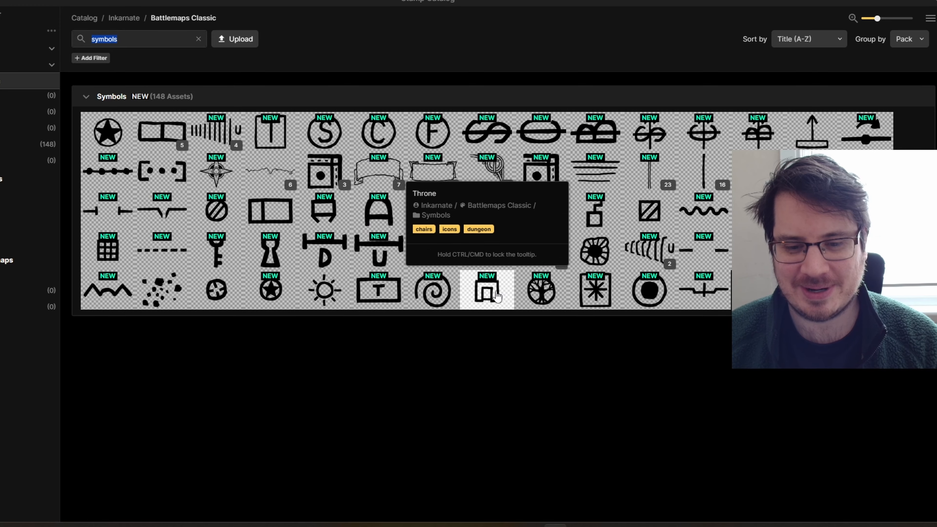
left_click(487, 289)
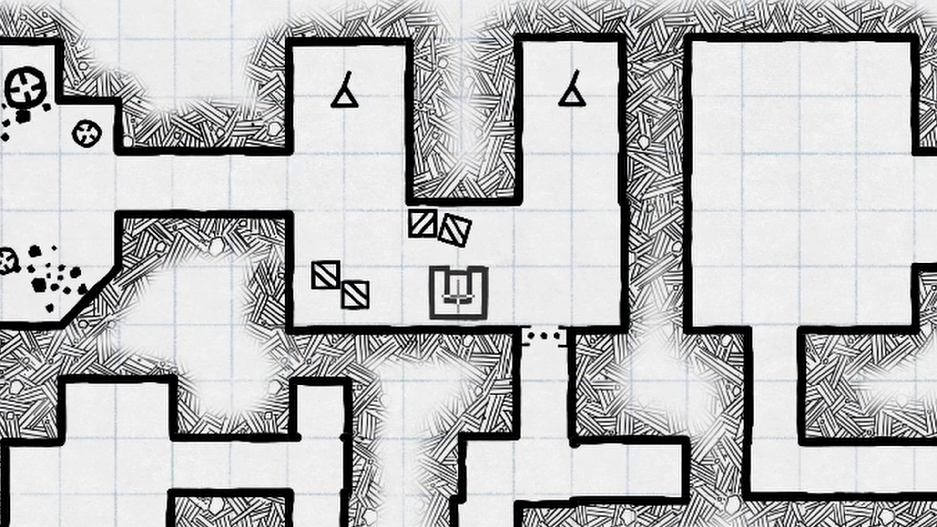
left_click(459, 291)
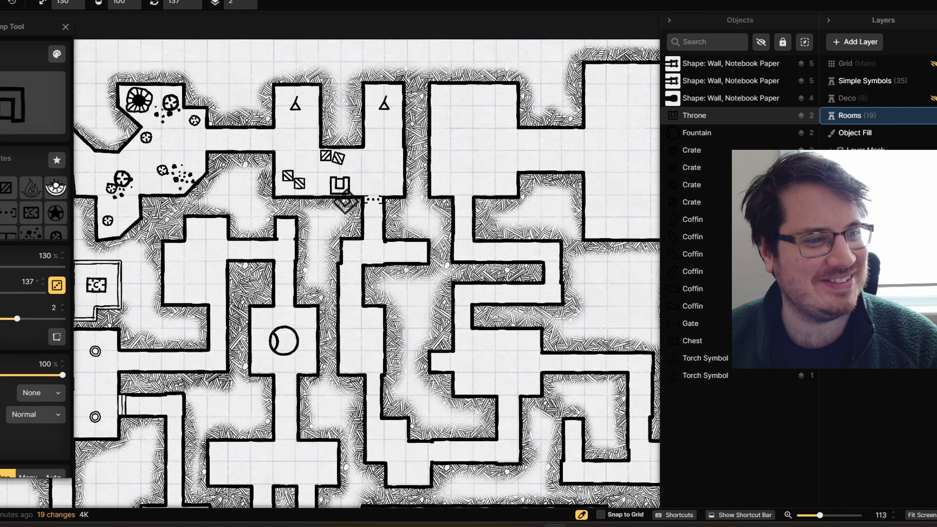
- Delete the four Crate symbols from the lever room
key("v")
left_click(288, 176)
key("Delete")
left_click(299, 183)
key("Delete")
left_click_drag(352, 171, 293, 115)
key("Delete")
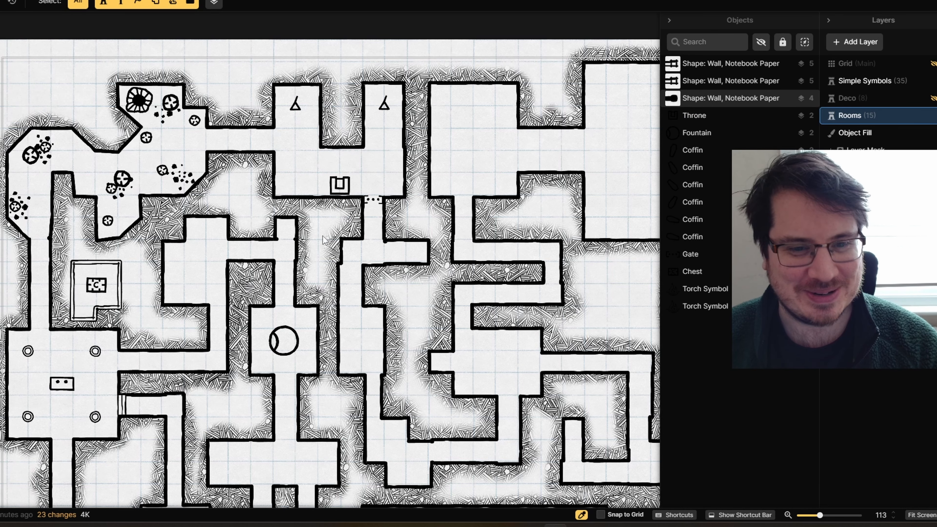
- Place two Cabinet symbols in the lever room's southern corners, facing each other, with the western one at 160% and 271°
left_click_drag(318, 235, 353, 235)
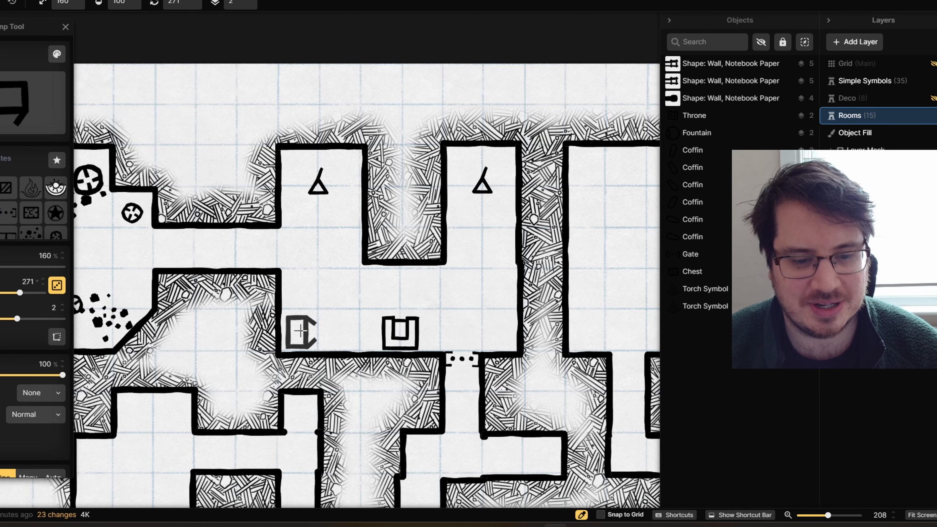
left_click(301, 330)
left_click(498, 328)
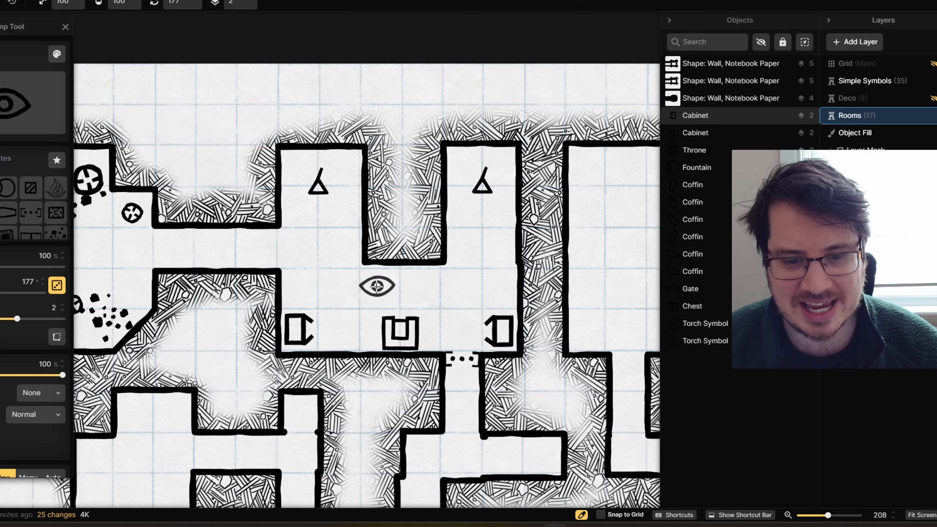
- Place two Eye symbols side by side at 90% and 177° beneath the wall between the lever alcoves
left_click(379, 278)
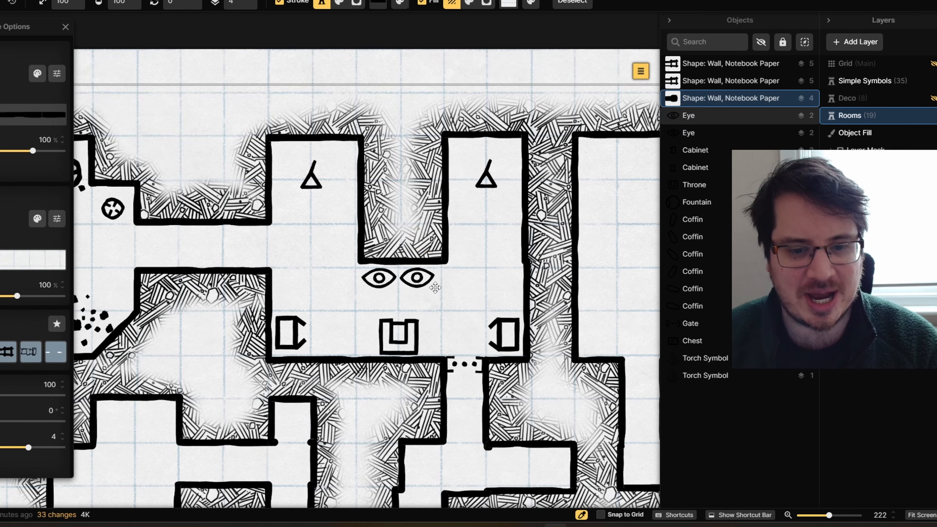
scroll(499, 432, "up", 3)
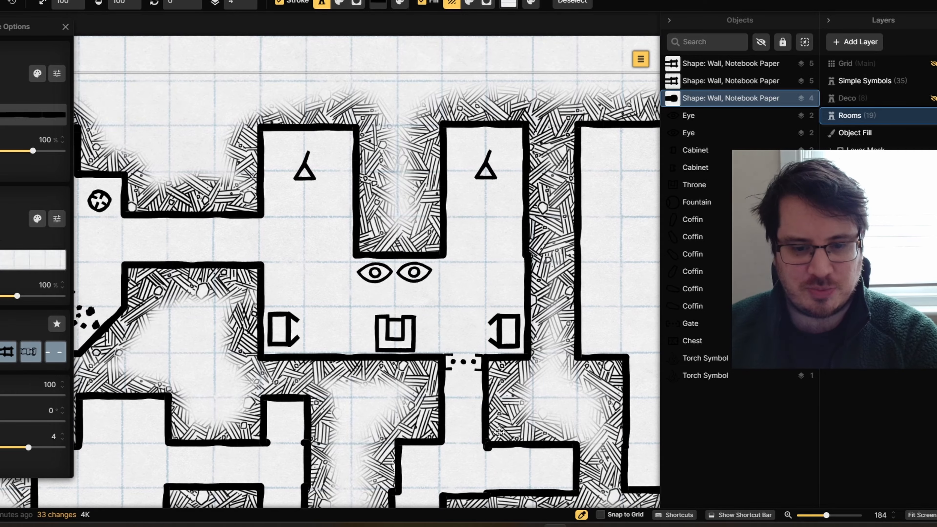
scroll(499, 432, "up", 4)
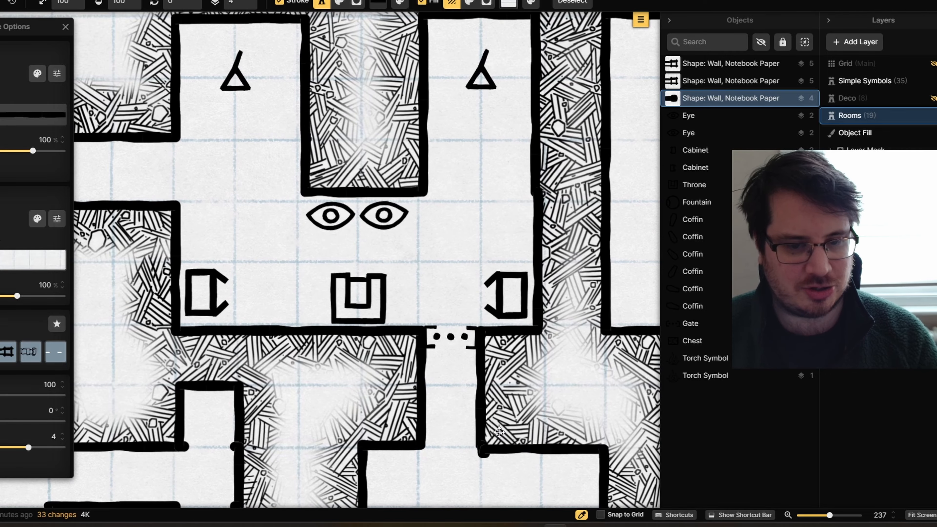
left_click_drag(293, 273, 329, 315)
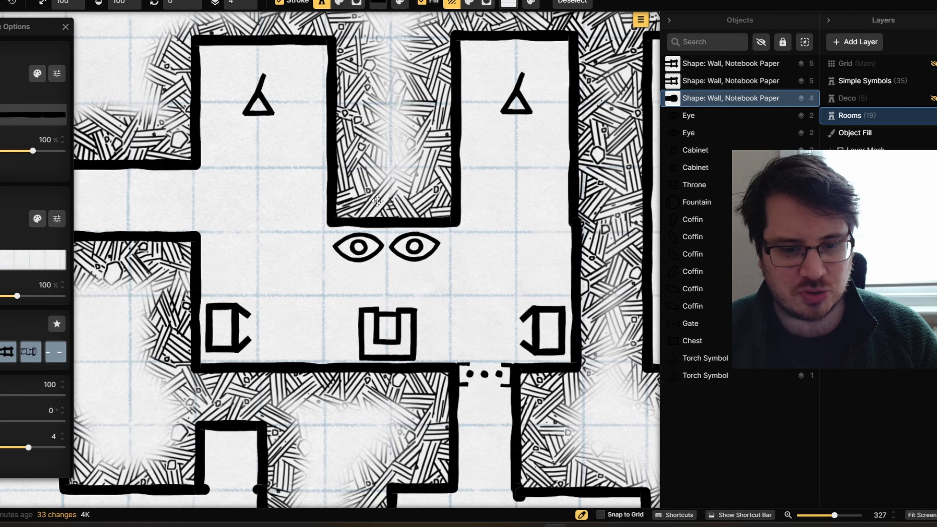
scroll(385, 266, "down", 5)
- Select both Eye symbols together and shift them slightly east, centring them beneath the wall between the alcoves
left_click(385, 266)
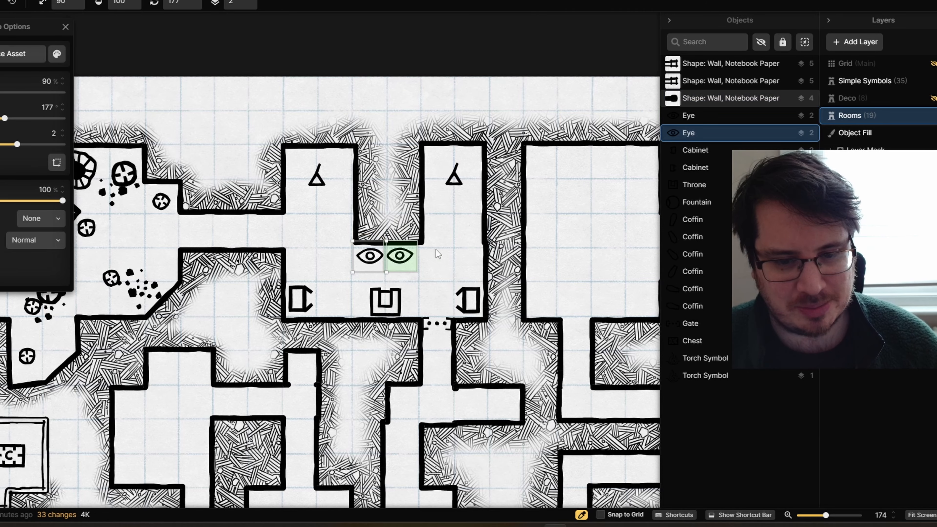
left_click(406, 252, "shift")
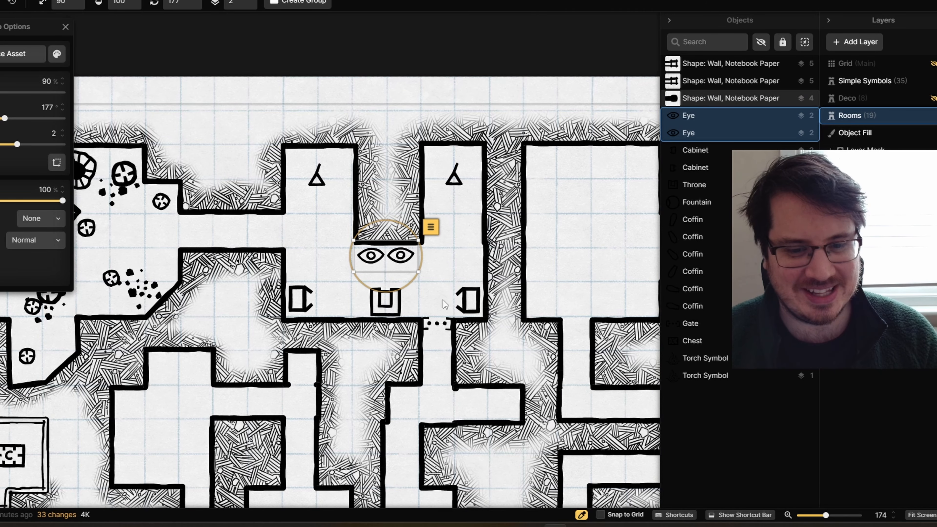
left_click(479, 334)
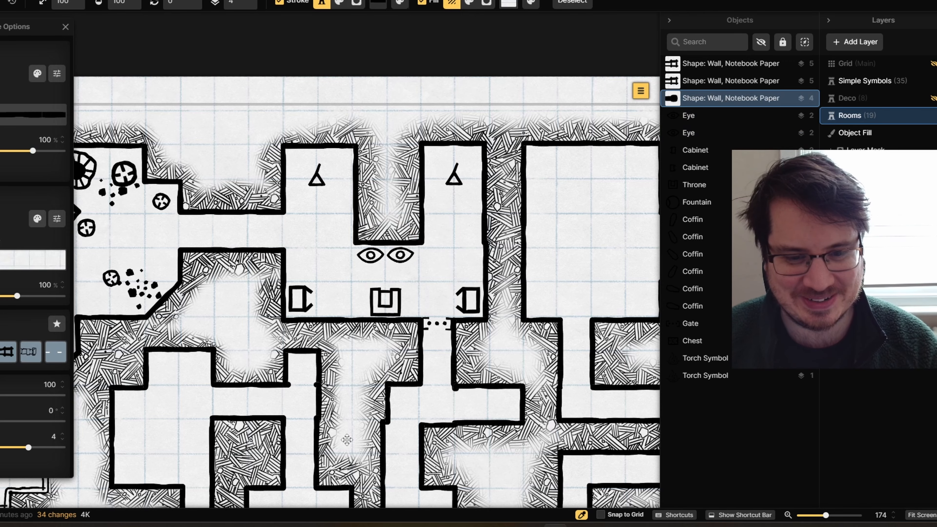
- Place two Coffin symbols at 130% in the L-shaped room beside the secret chamber, and a Sarcophagus at 140% and 176° in its northern alcove
scroll(388, 315, "down", 3)
left_click_drag(347, 440, 448, 217)
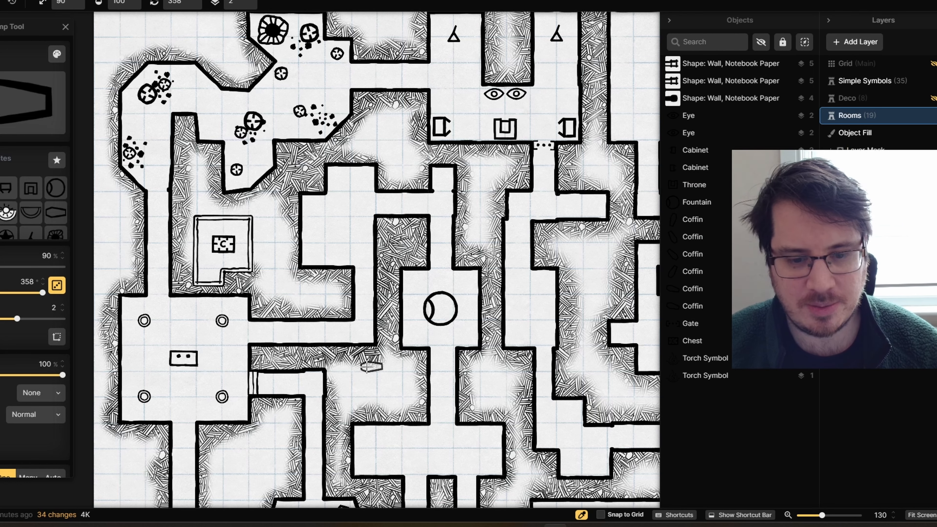
left_click_drag(361, 382, 399, 205)
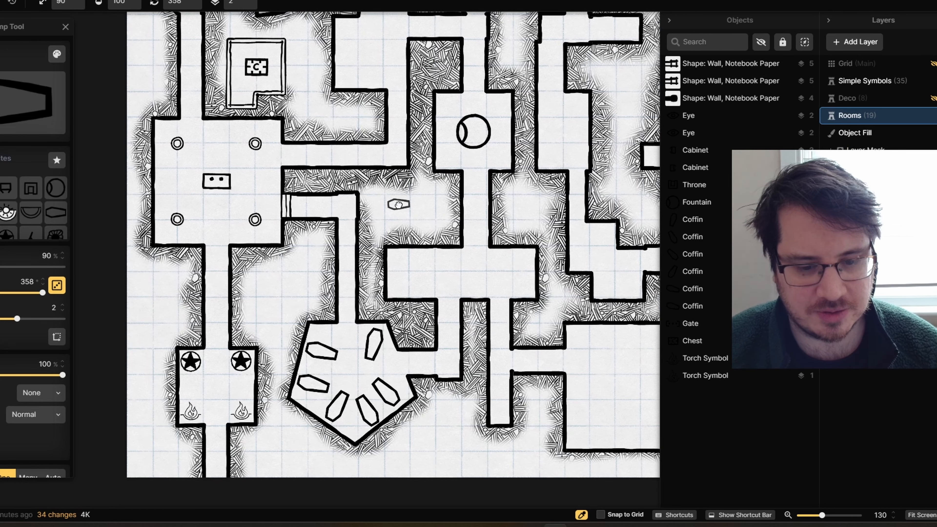
scroll(393, 273, "up", 3)
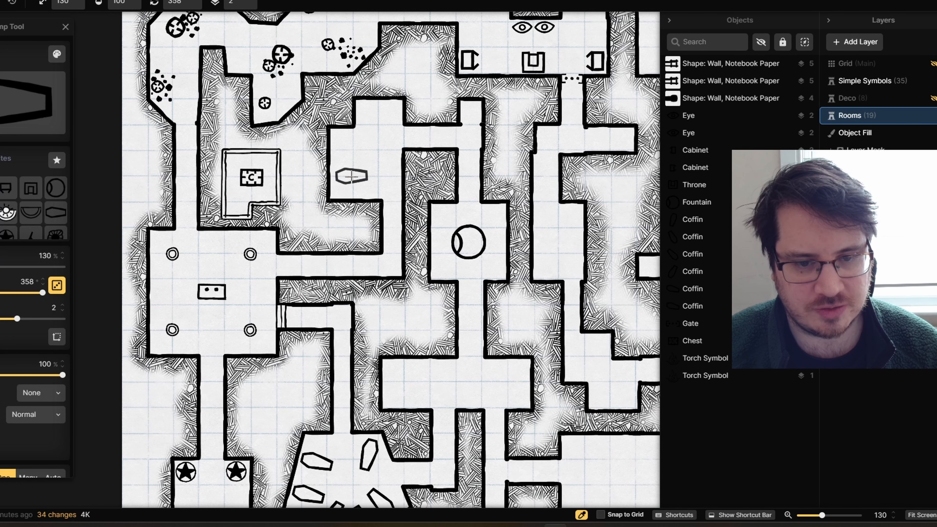
left_click(351, 177)
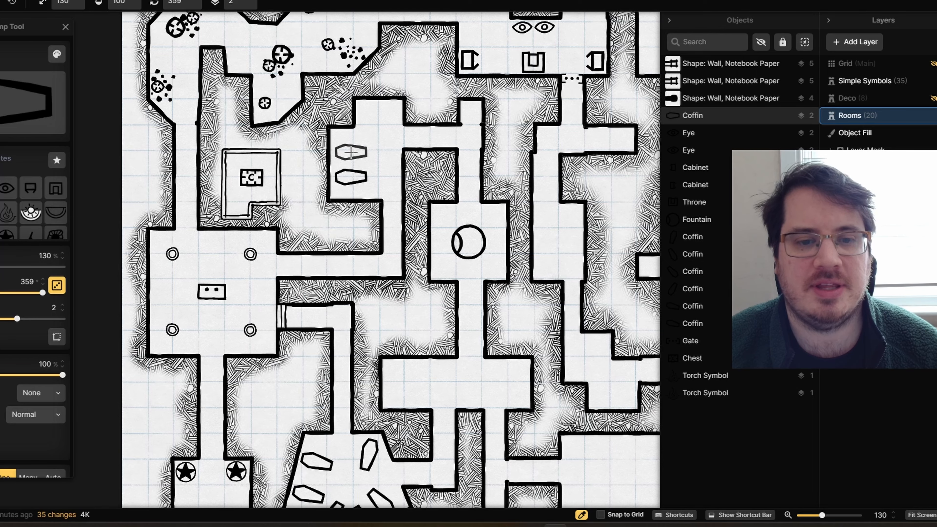
left_click(350, 152)
left_click(380, 114)
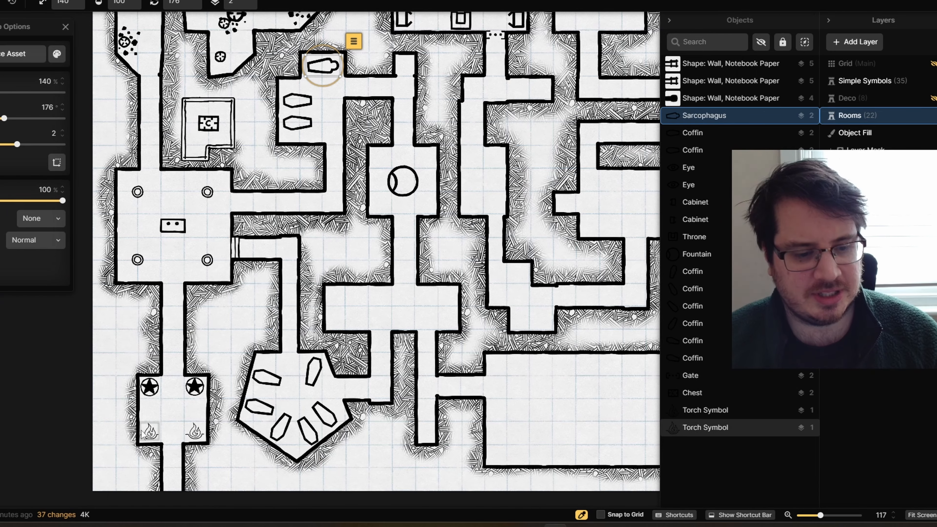
- Try much thicker stroke widths, such as 500%, on all six lines of the torch stamp drawing
left_click(157, 433)
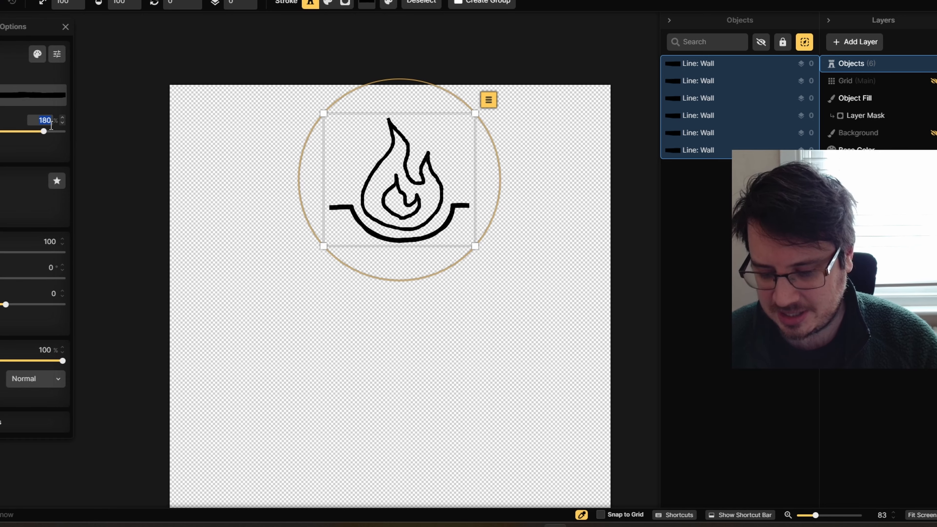
type("500")
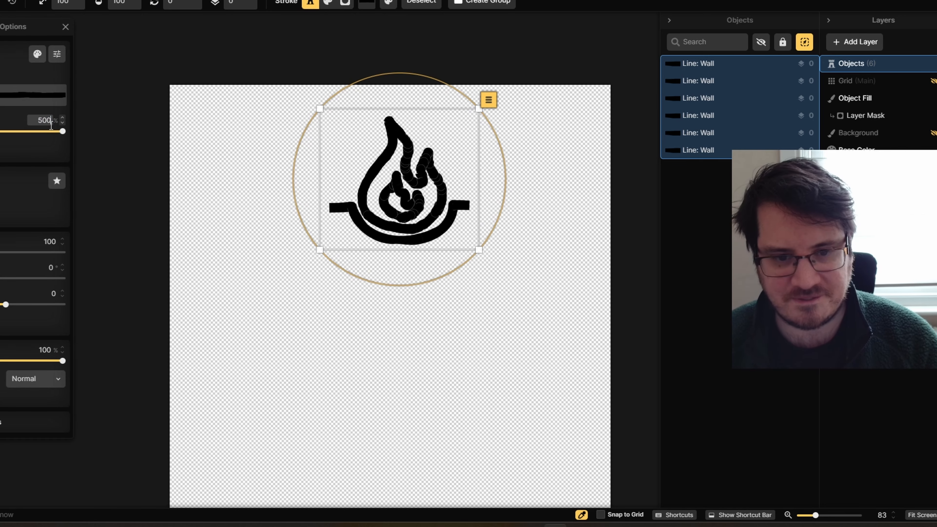
type("400")
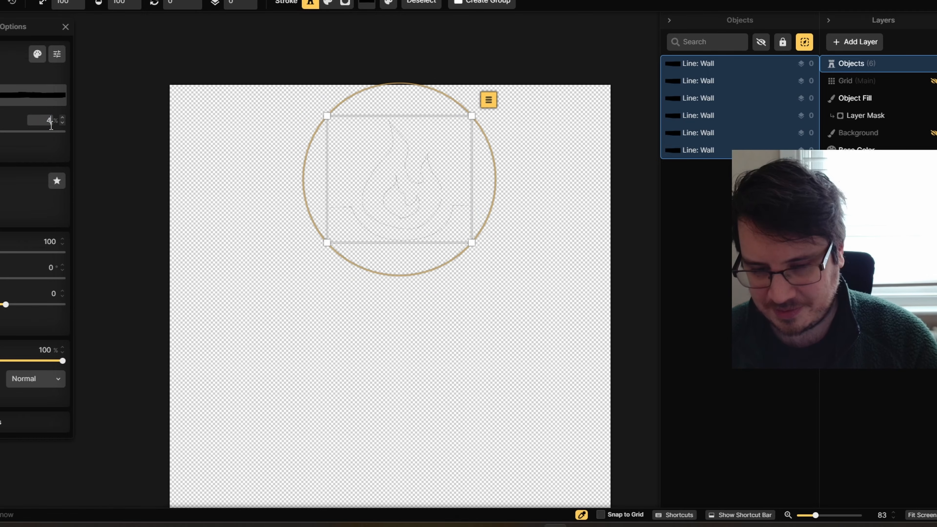
key("BackSpace")
key("BackSpace")
type("00")
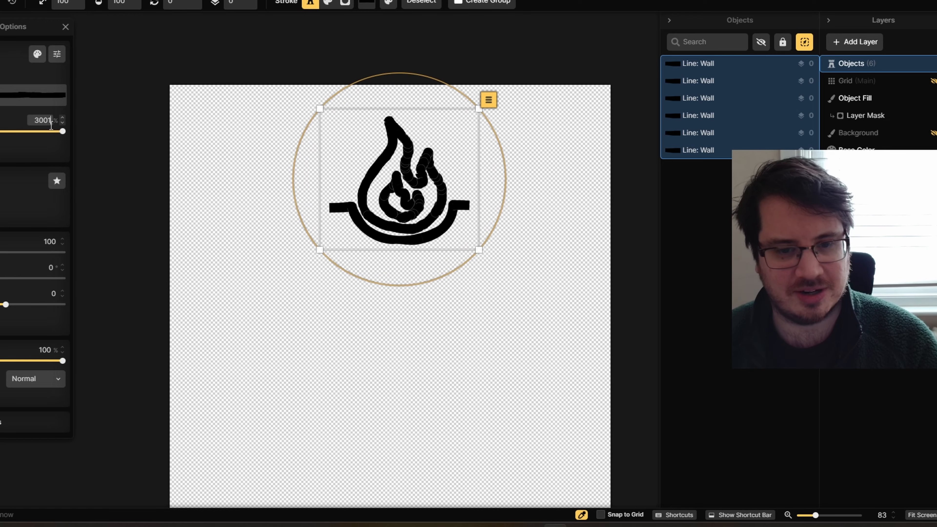
type("1")
key("BackSpace")
key("BackSpace")
key("BackSpace")
key("BackSpace")
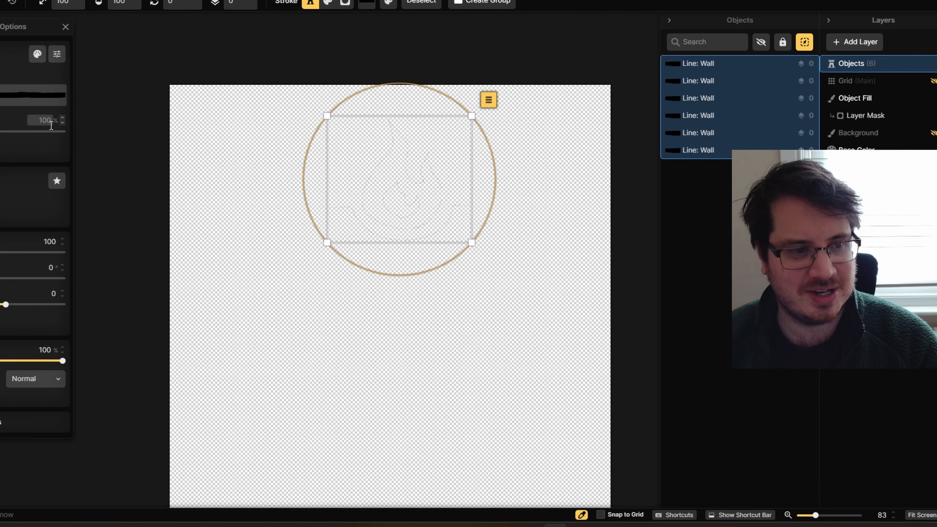
- Set the stroke width of all six lines in the torch stamp drawing to 250%
type("250")
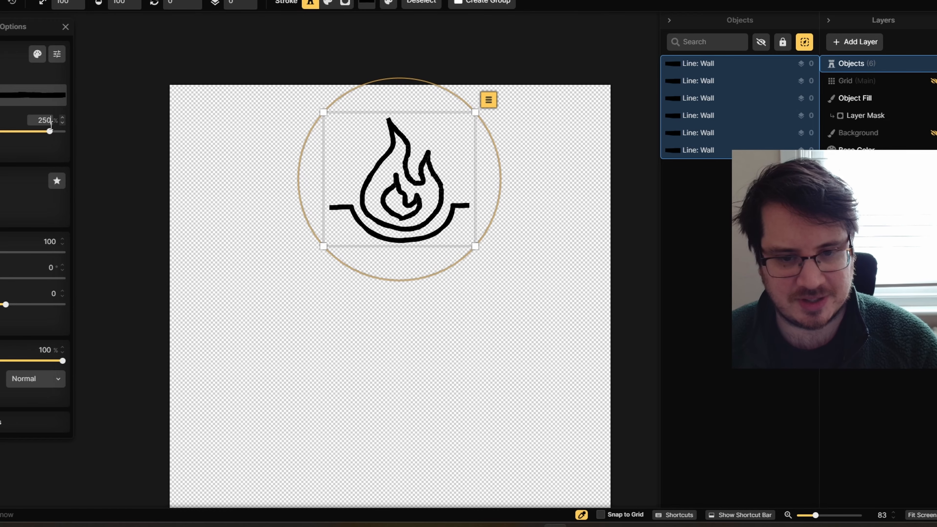
left_click(440, 447)
key("ctrl+z")
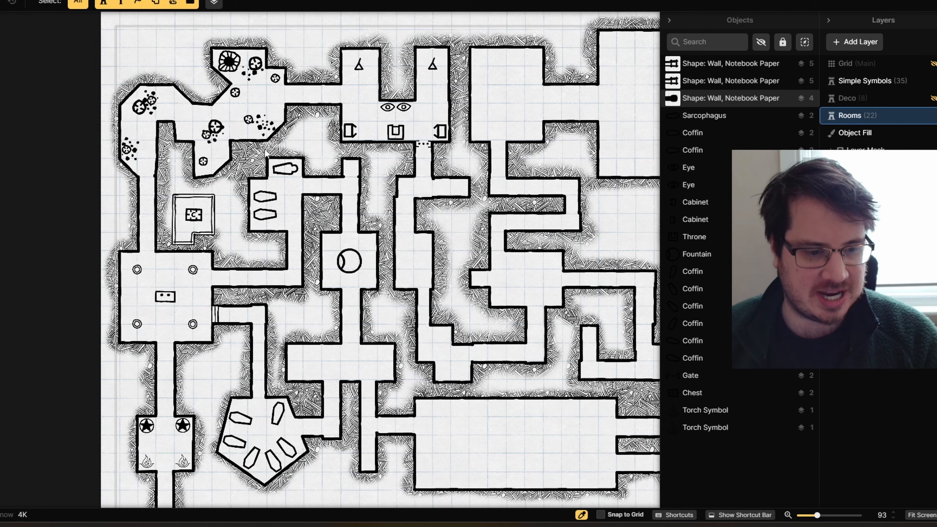
scroll(212, 367, "up", 5)
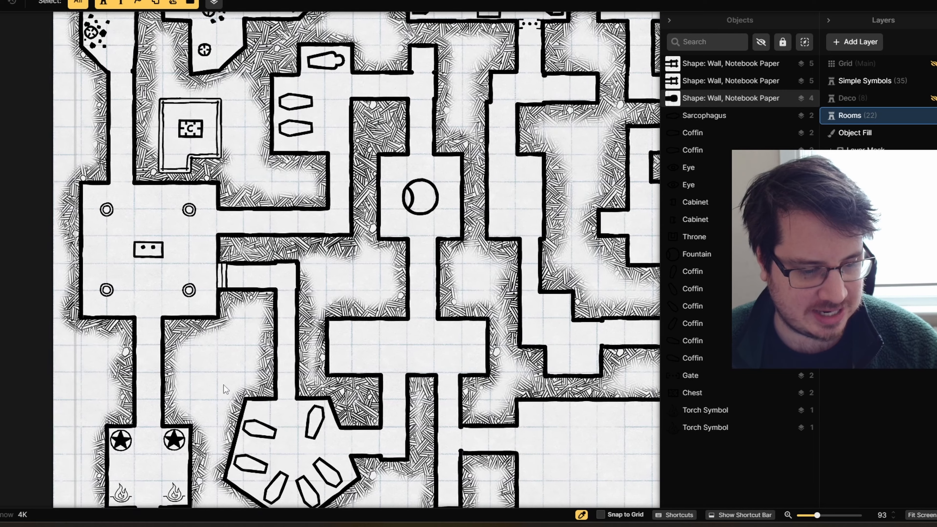
scroll(248, 351, "up", 8)
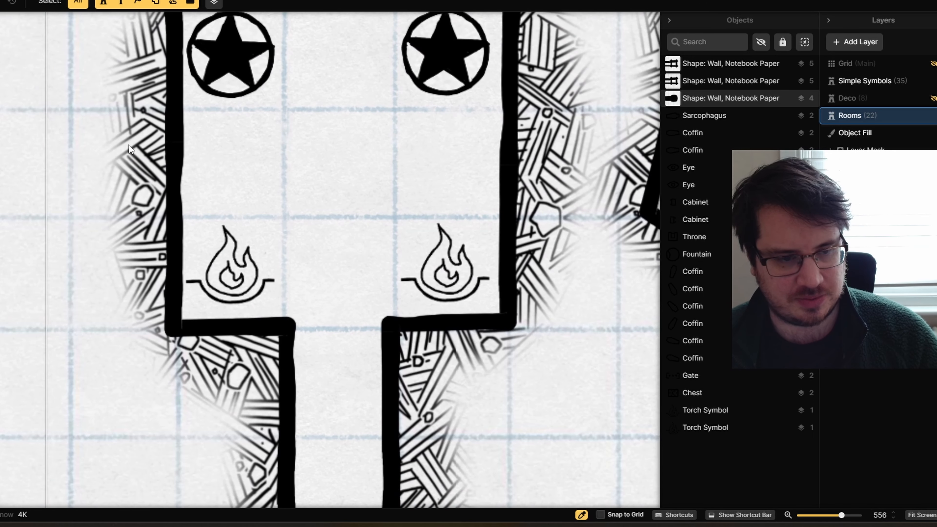
key("b")
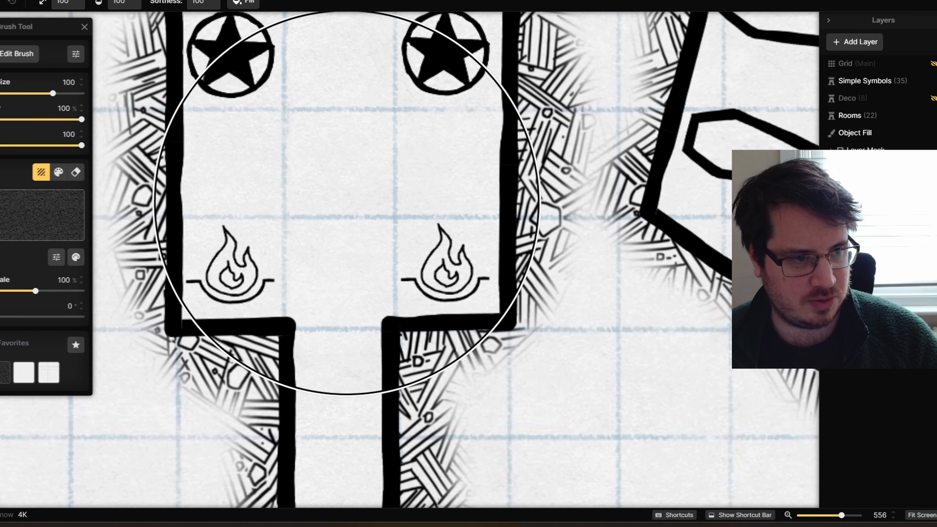
left_click(726, 433)
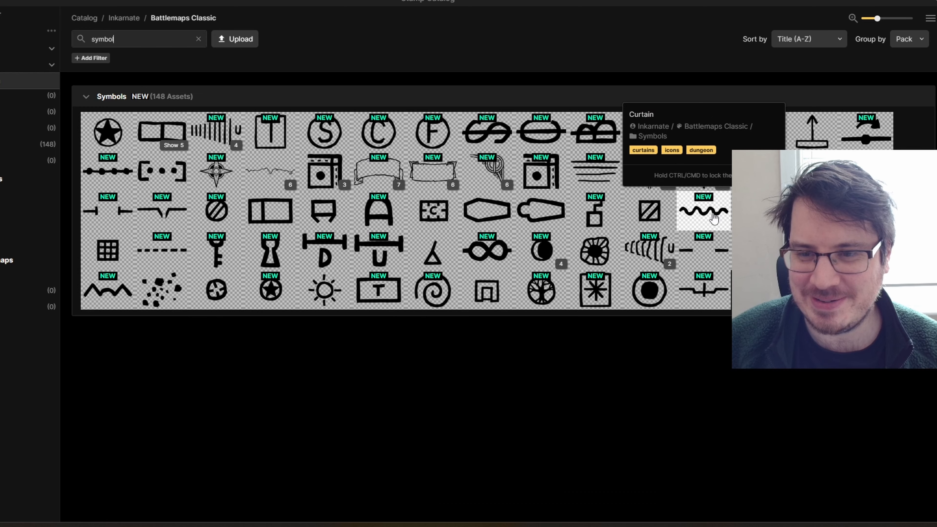
- Choose the Curtain symbol from the catalog and line it up vertically along the pillared room's western wall at 116% and 269°
left_click(714, 218)
scroll(248, 305, "down", 3)
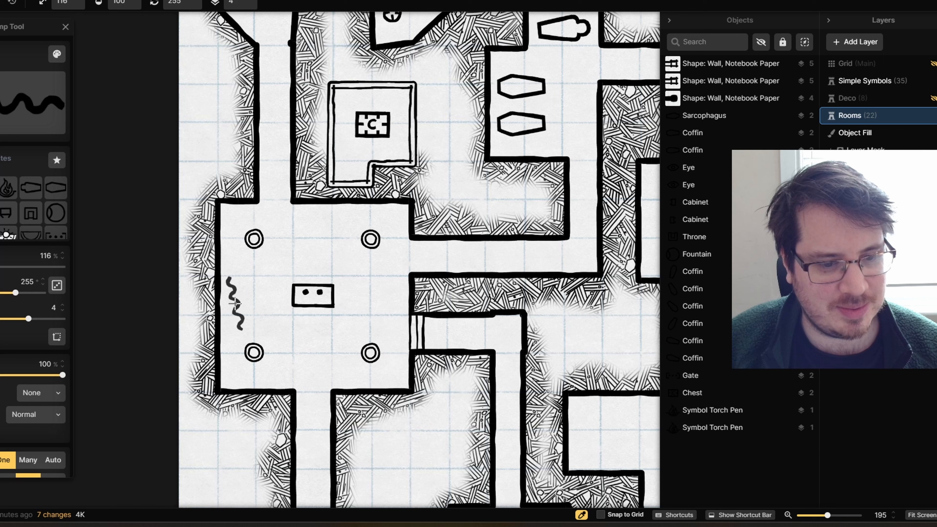
scroll(225, 297, "up", 3)
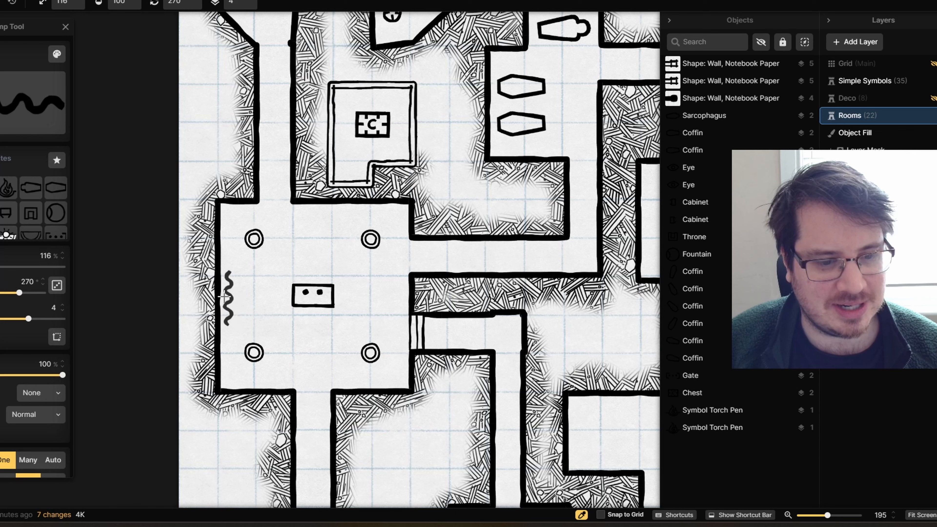
scroll(227, 296, "up", 1)
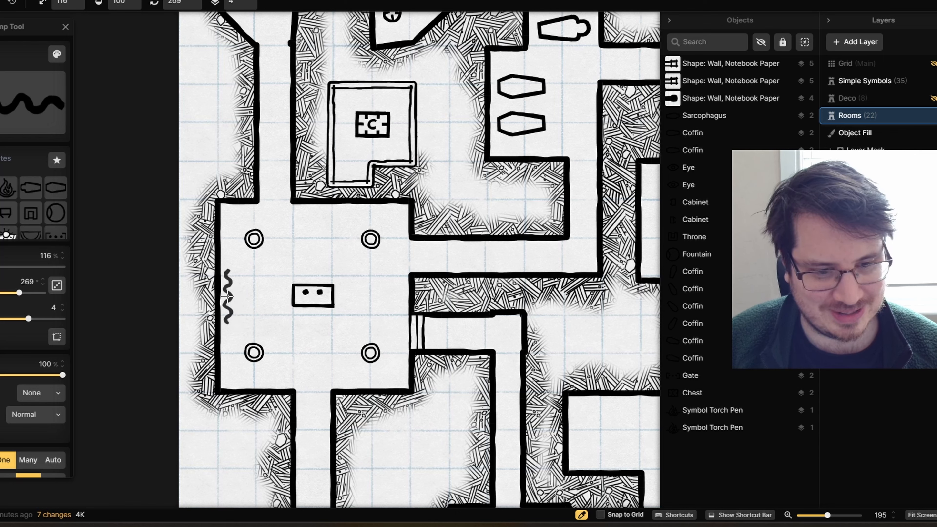
scroll(227, 297, "down", 3)
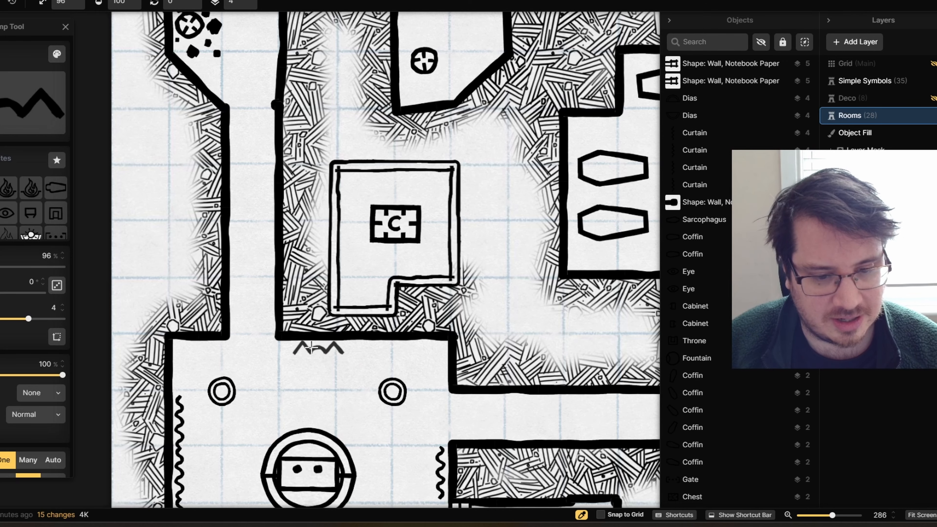
- Place a Relief Carvings symbol at 96% just beneath the pillared room's northern wall
key("r")
key("r")
left_click(307, 346)
- Reuse the cave's Stalagmite symbol in the large northeastern room, placing one at 280% west of centre and smaller ones toward the northeast and southwest
left_click_drag(370, 410, 403, 238)
scroll(403, 238, "down", 2)
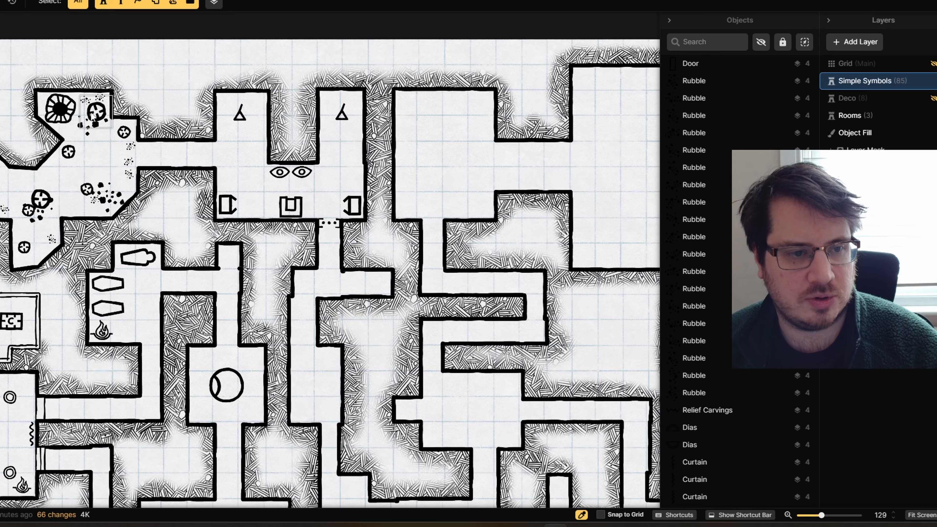
left_click(94, 114)
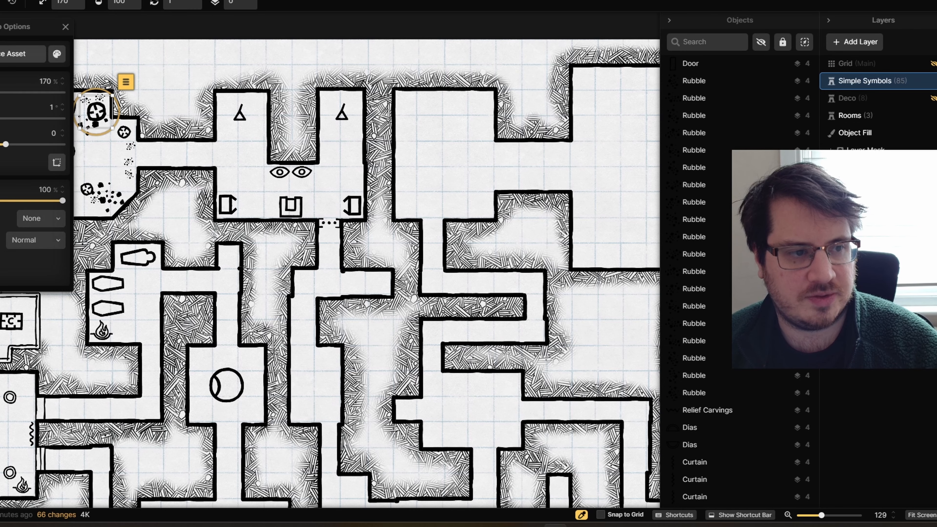
key("s")
left_click_drag(627, 136, 333, 187)
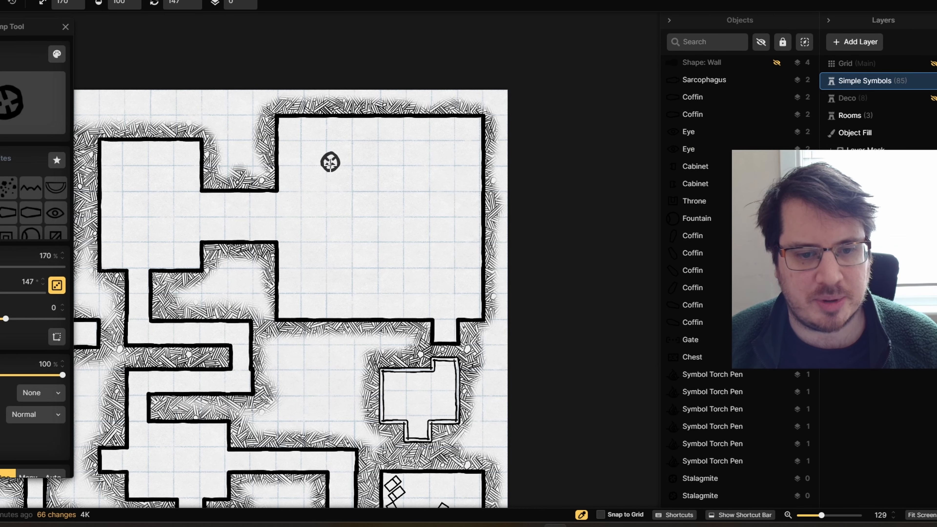
scroll(332, 207, "up", 11)
left_click(340, 203)
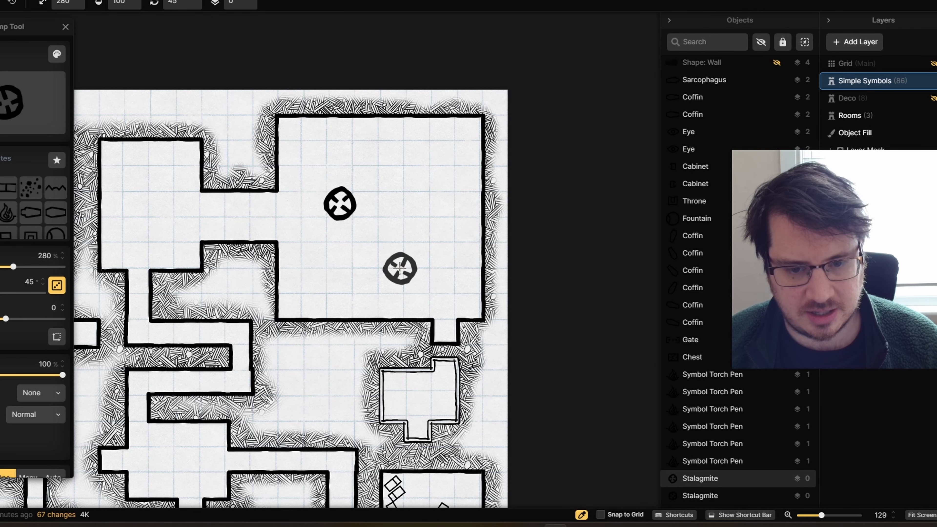
scroll(415, 277, "down", 9)
left_click(418, 155)
scroll(369, 221, "down", 8)
left_click(309, 284)
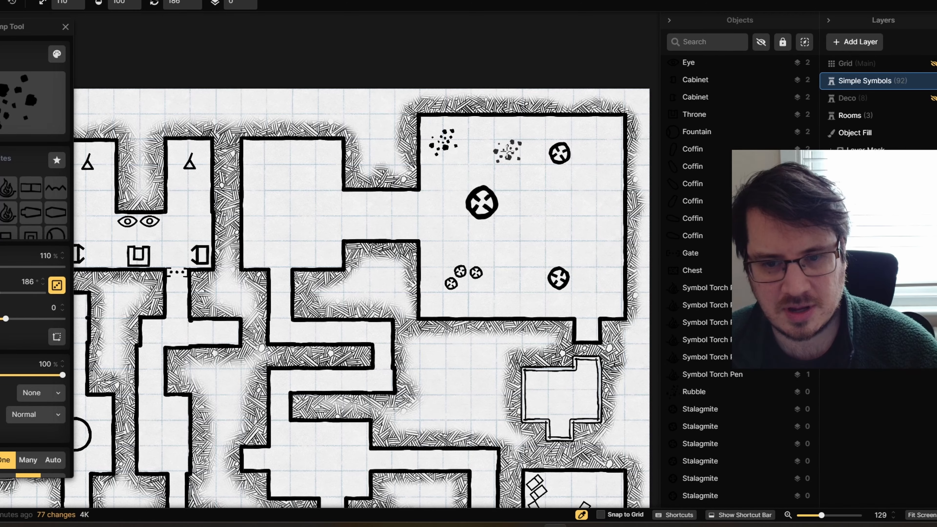
- Scatter Rubble symbols at 110% around the northeastern room and place a Star symbol at 220% between the two eastern stalagmites
left_click(542, 185)
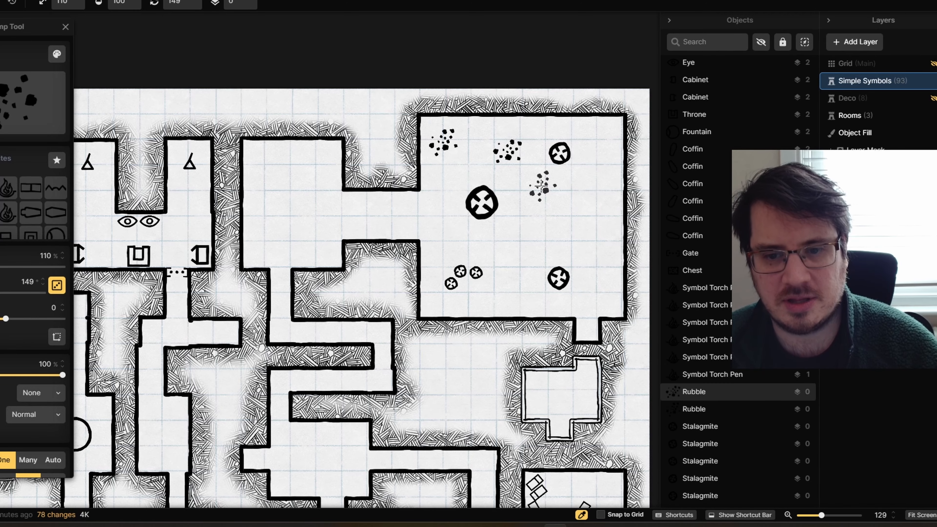
left_click(534, 177)
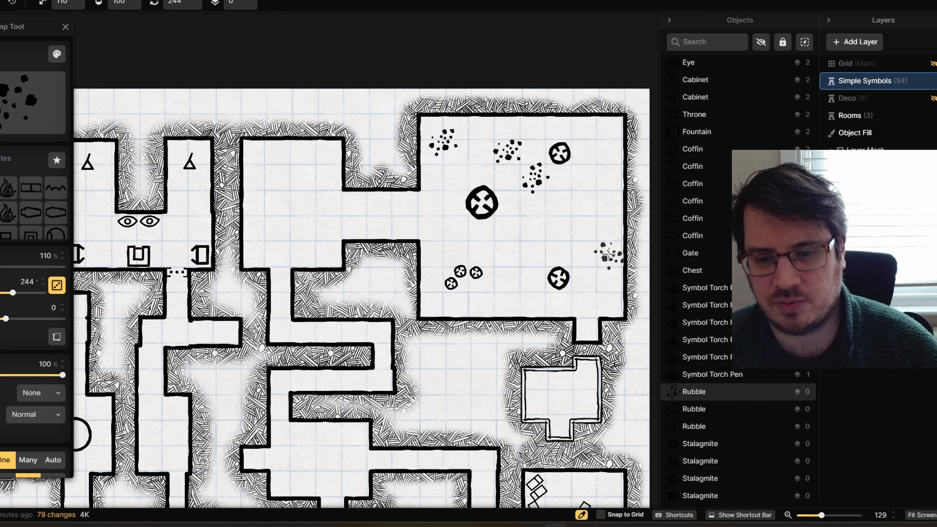
left_click(609, 255)
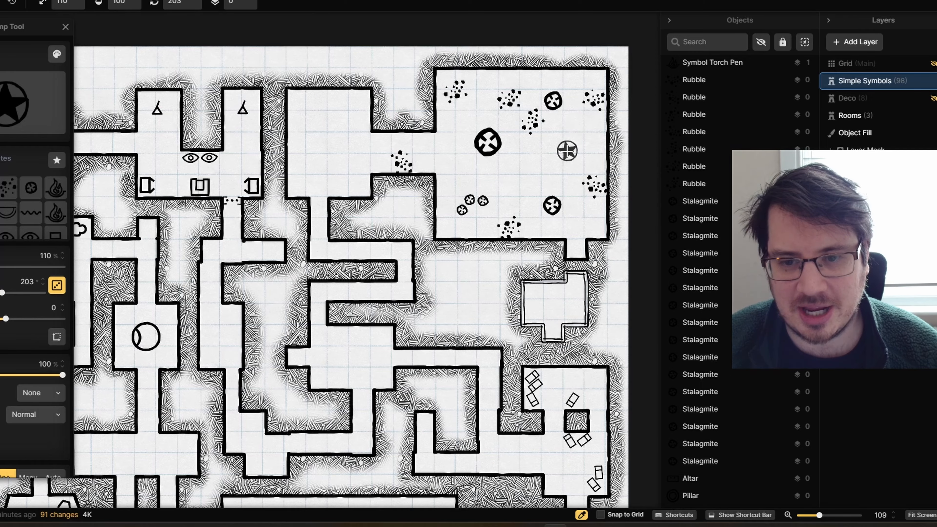
scroll(566, 151, "up", 5)
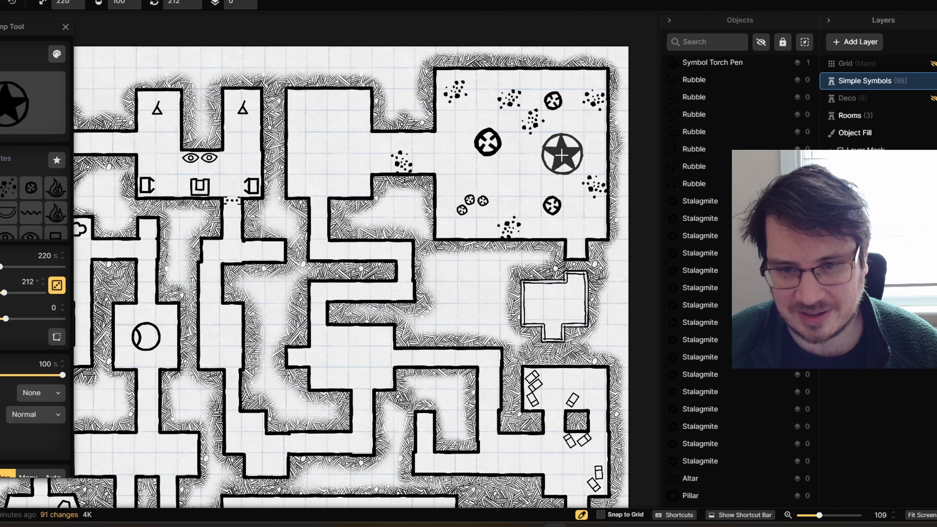
left_click(563, 153)
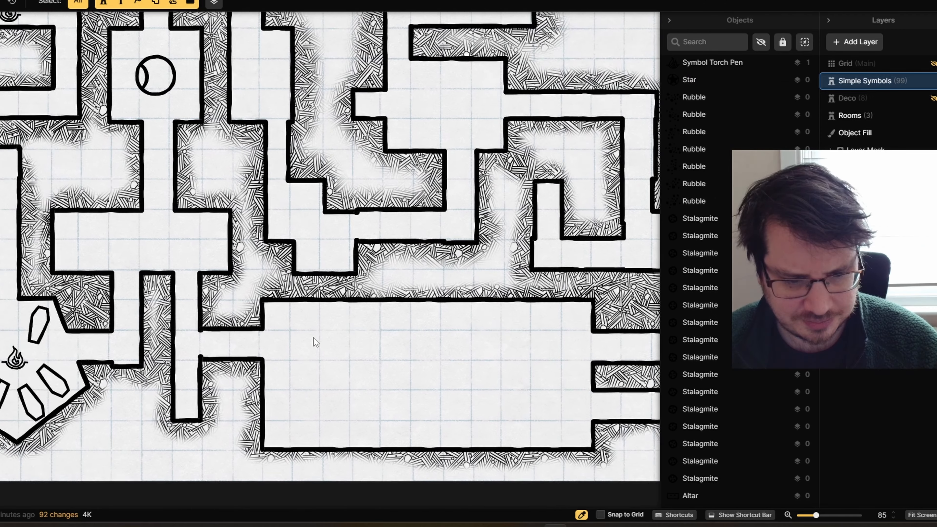
- Draw a freehand Wall shape filled with #000000 along the large southern room's lower edge, forming a chasm with two humps
scroll(314, 337, "up", 4)
scroll(314, 337, "down", 5)
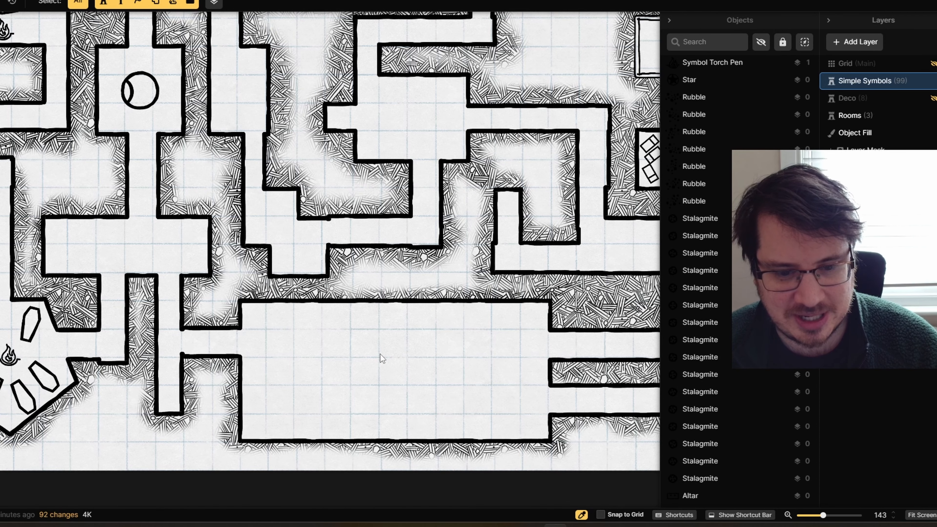
left_click(1, 108)
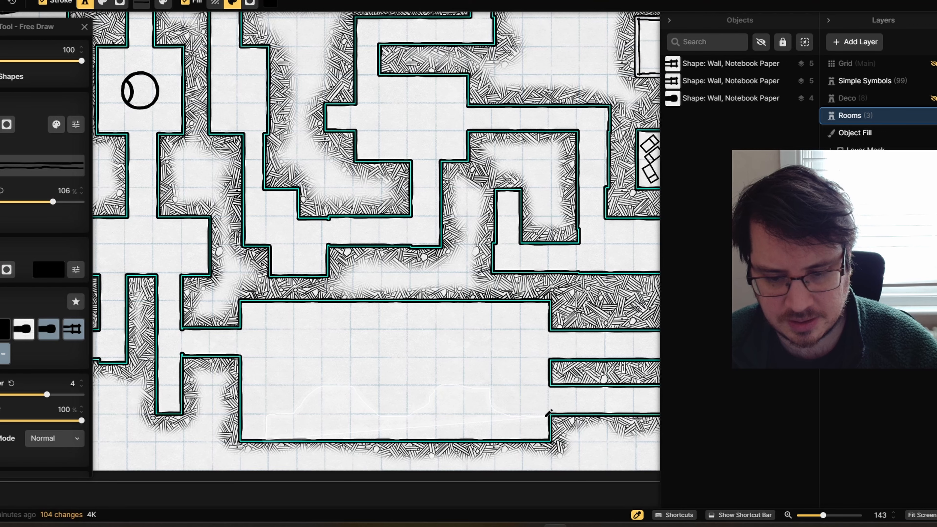
left_click_drag(546, 416, 551, 417)
key("Return")
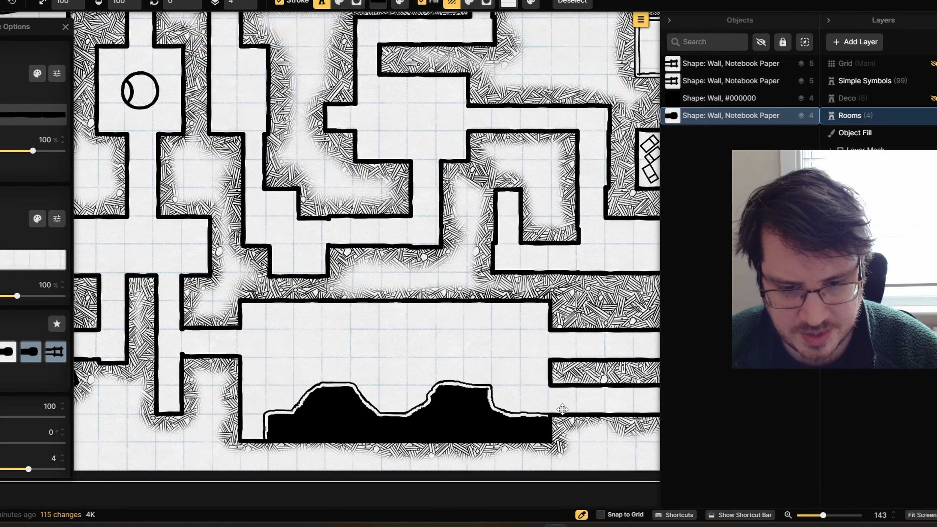
left_click(0, 133)
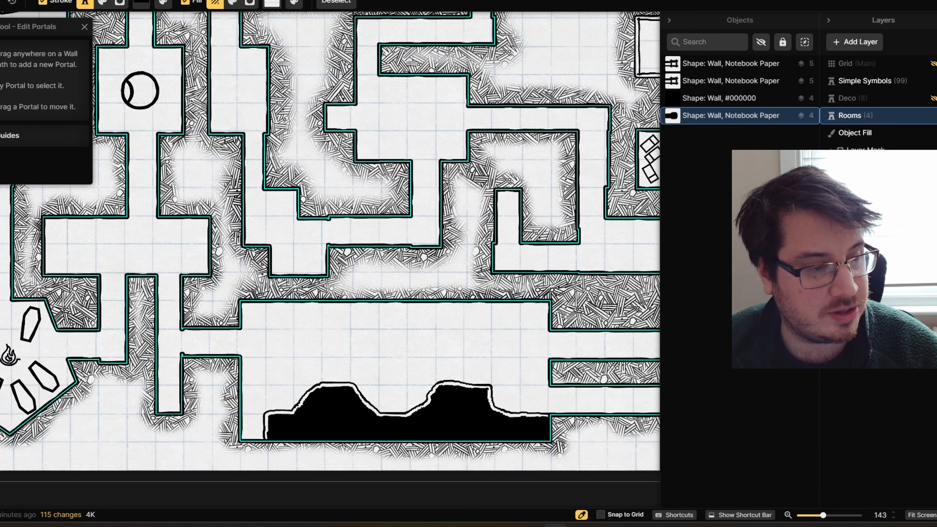
left_click(0, 64)
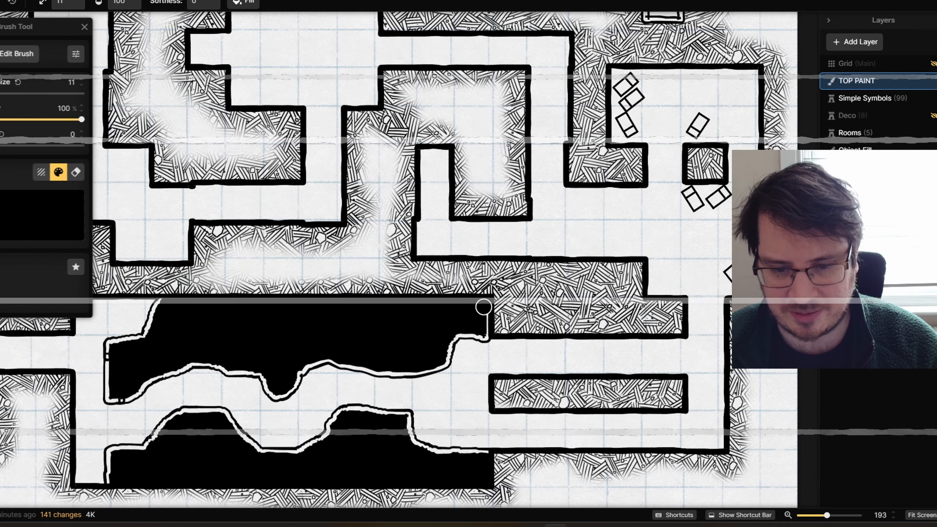
- Set the wall stroke to 75% on both #000000 chasm shapes in the large southern room
scroll(483, 306, "down", 5)
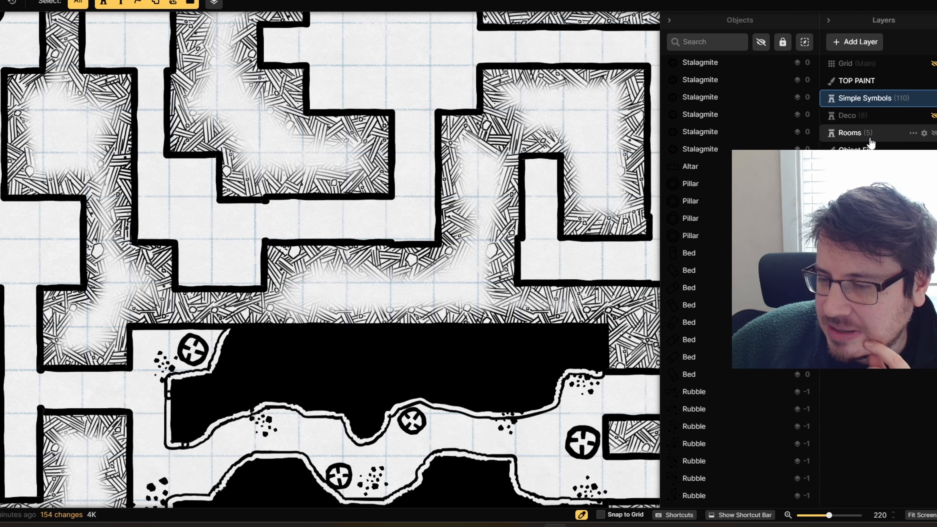
left_click(869, 139)
left_click(437, 369)
left_click_drag(437, 369, 466, 272)
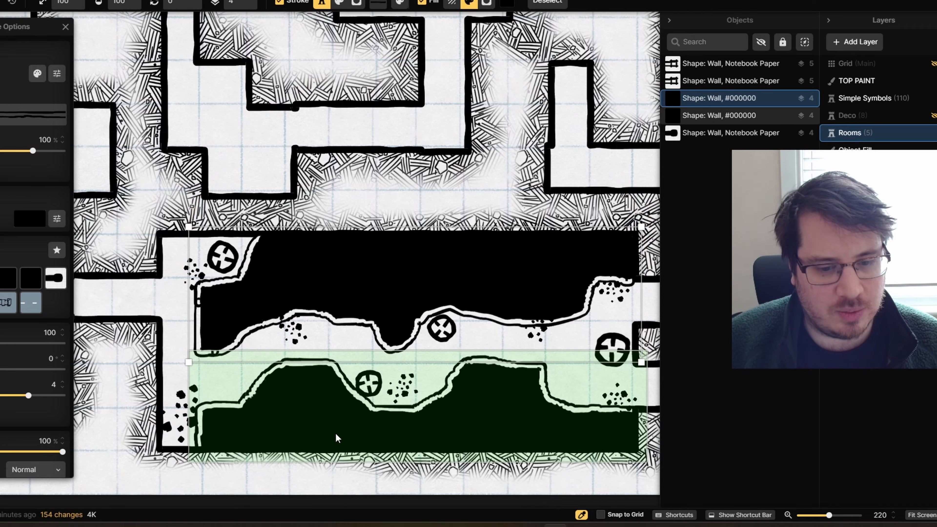
left_click(337, 438, "shift")
left_click_drag(32, 162, 28, 162)
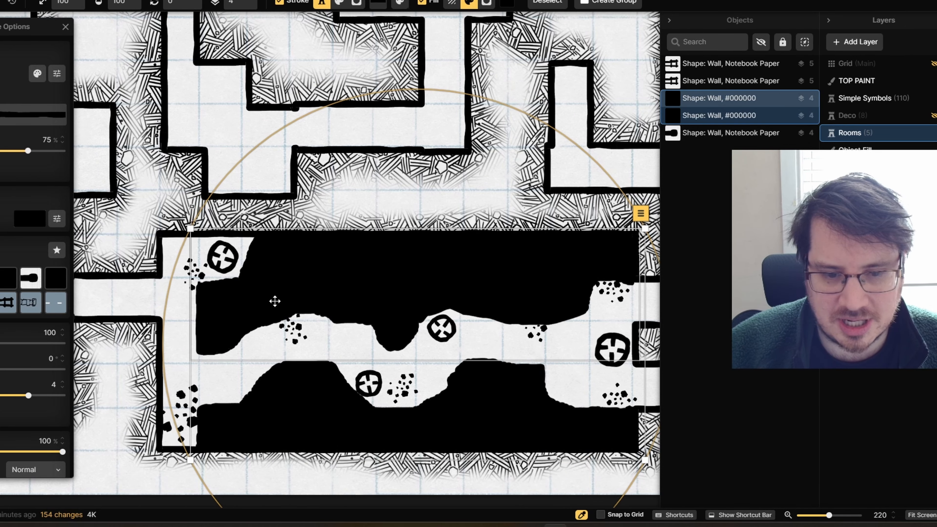
scroll(425, 369, "down", 5)
key("Escape")
scroll(535, 473, "down", 3)
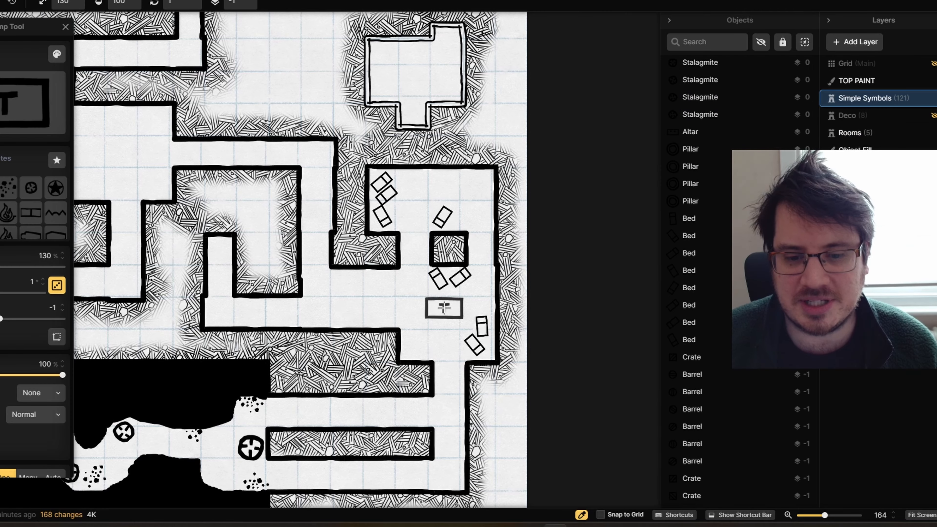
- Place a Table at 130% with Chair symbols around it in the eastern bedroom's southern half, moving the nearby beds into the northern half
left_click(444, 308)
left_click(32, 103)
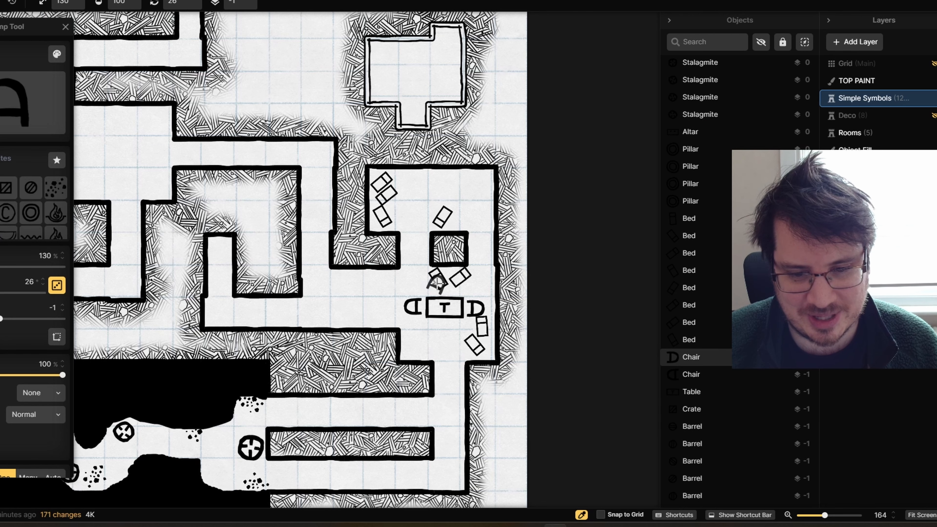
left_click(437, 287)
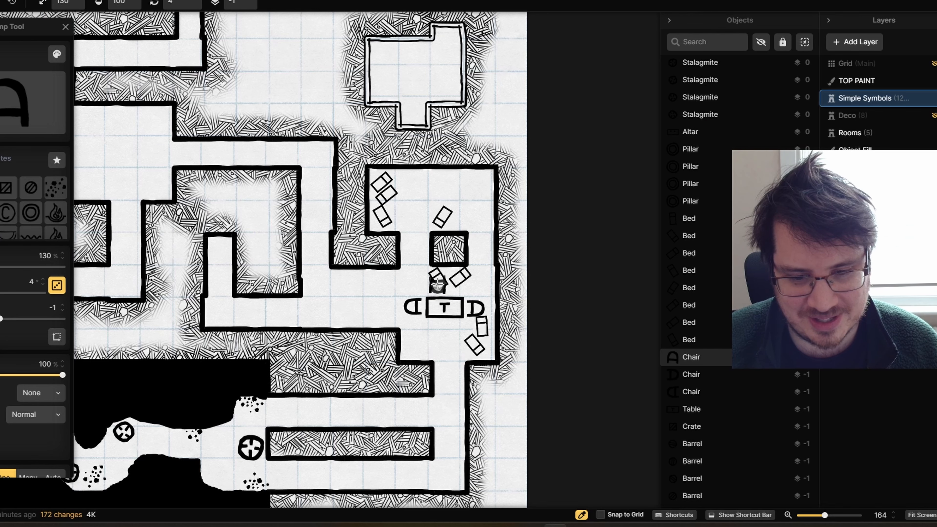
key("Escape")
left_click_drag(460, 277, 477, 184)
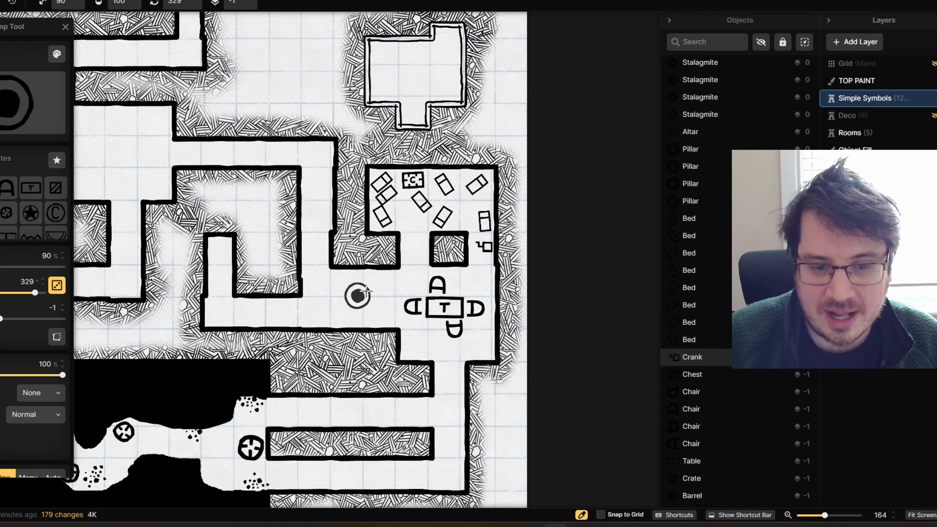
- Place a Well symbol at 90% in the open area west of the table
left_click(362, 285)
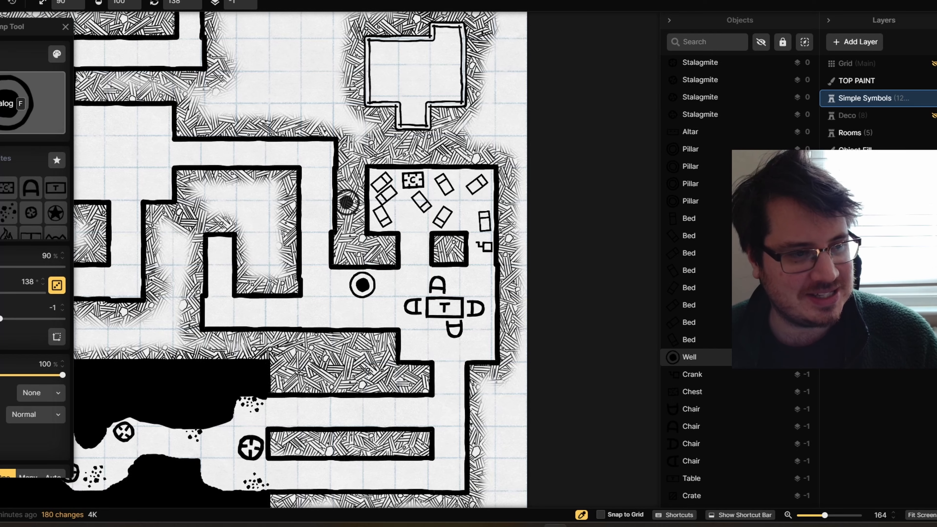
left_click(363, 285)
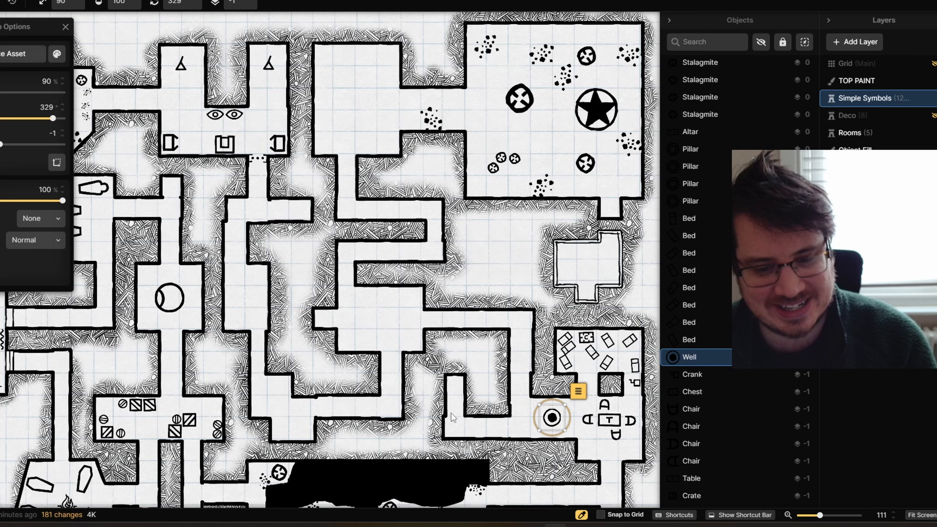
scroll(454, 417, "up", 7)
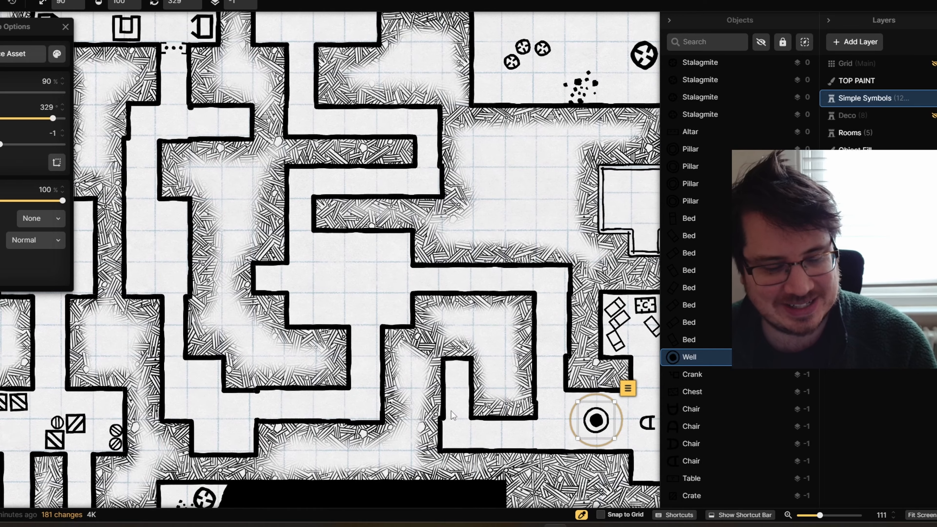
- Straighten the eastern wall of the corridor south of the two small pillars with a rectangle on the Rooms layer
key("o")
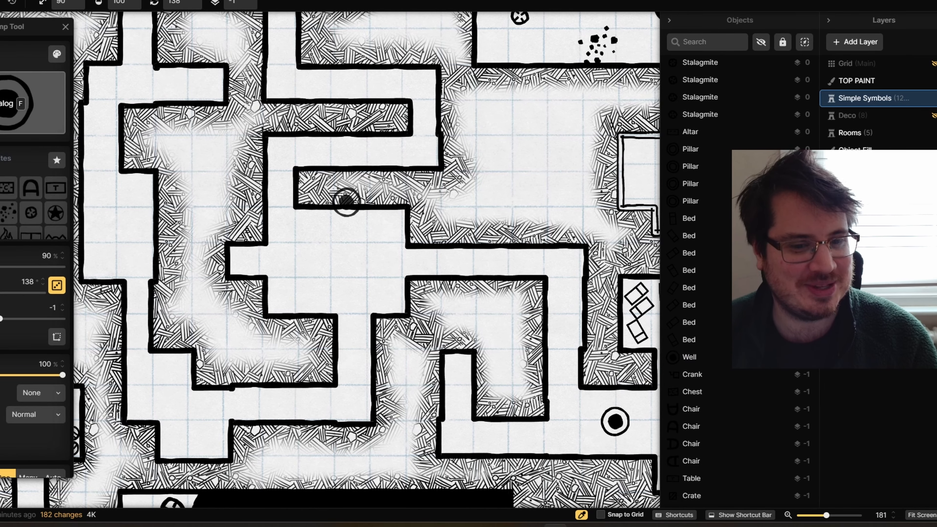
left_click_drag(272, 176, 332, 410)
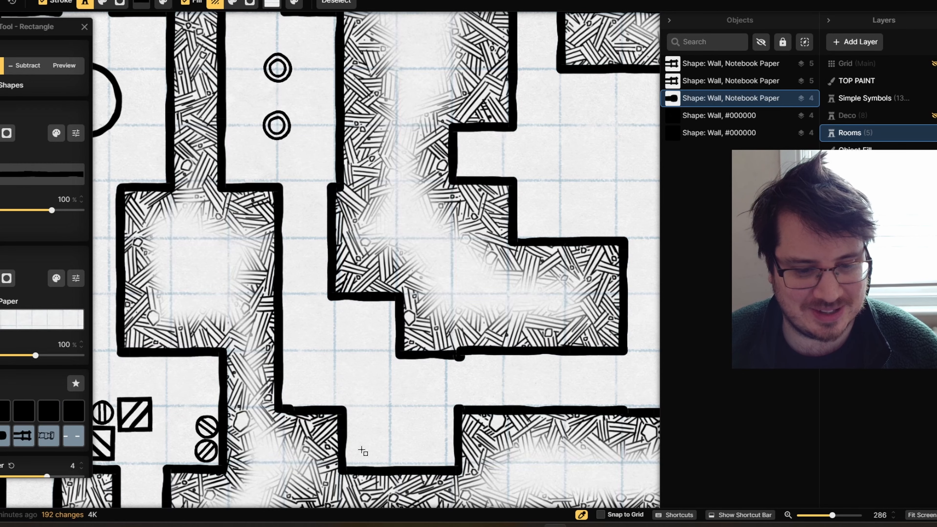
left_click_drag(307, 173, 340, 310)
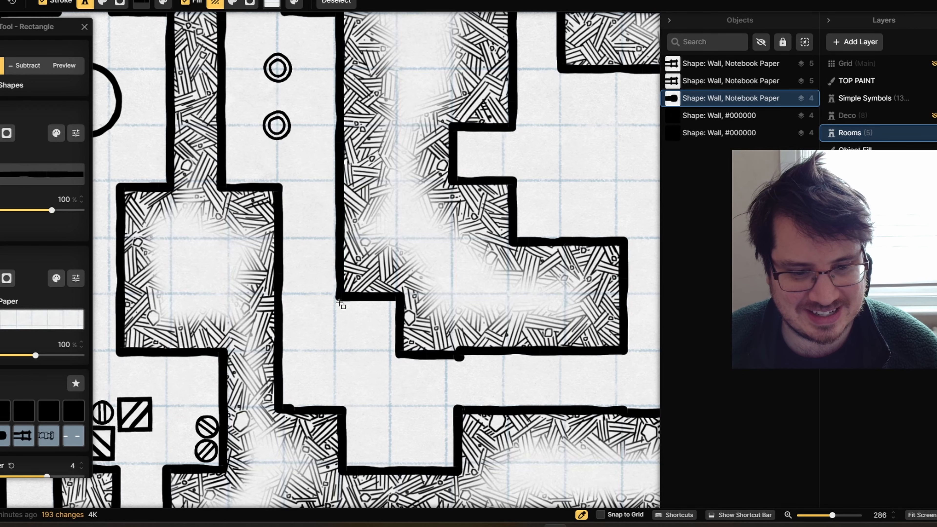
scroll(283, 317, "down", 2)
left_click_drag(283, 317, 413, 120)
left_click_drag(289, 244, 450, 132)
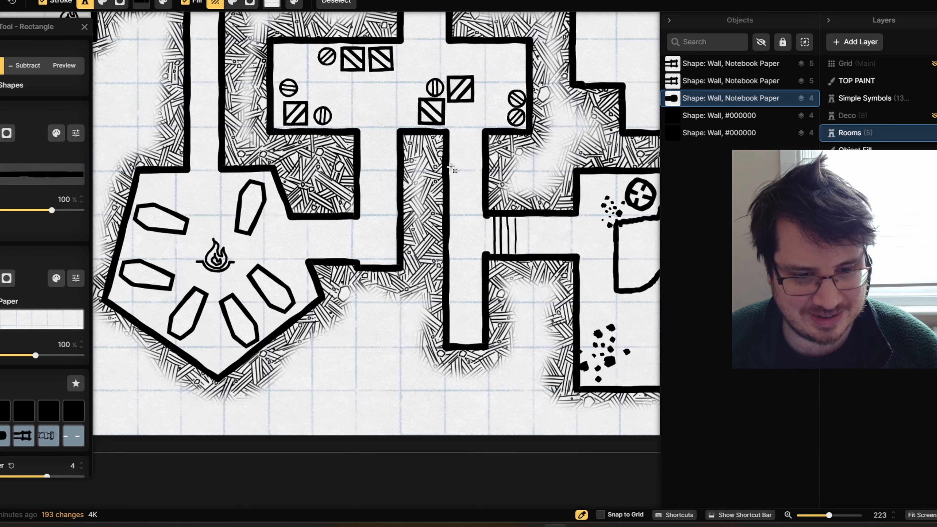
left_click_drag(450, 169, 530, 303)
scroll(530, 303, "down", 3)
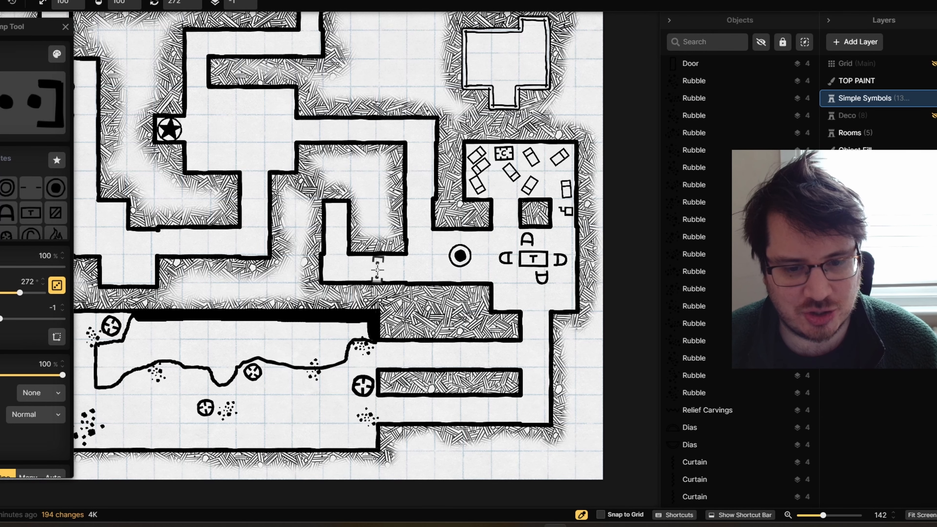
- Place a Gate at 100% across the corridor west of the well and shift the Crank closer to the bedroom's eastern wall
left_click(401, 268)
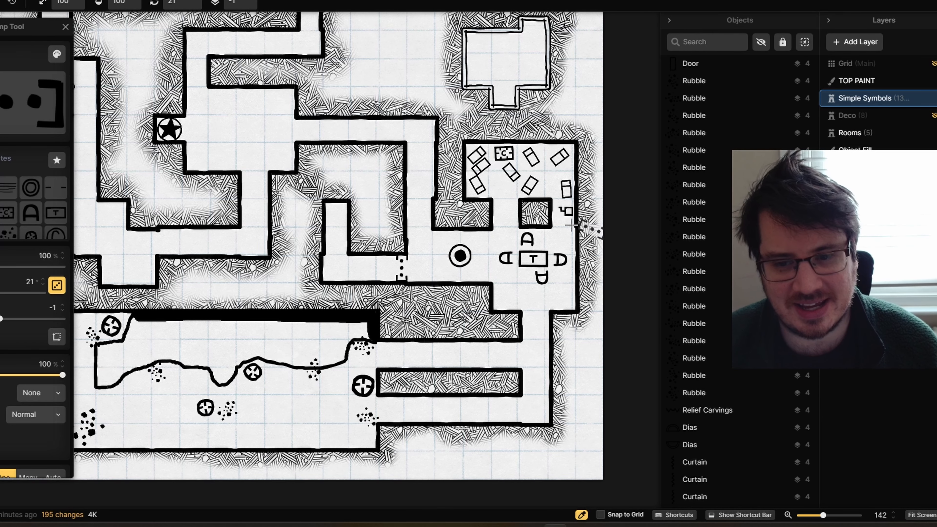
left_click(565, 211)
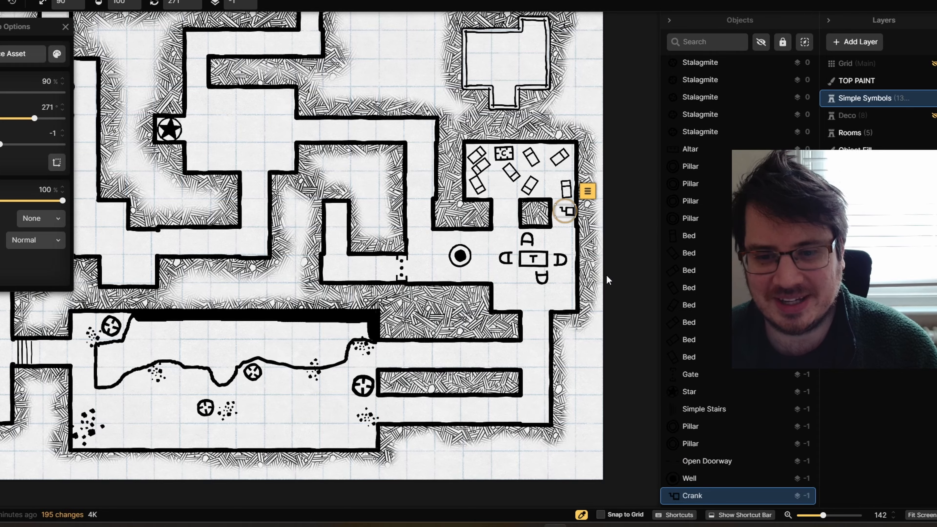
left_click(417, 272)
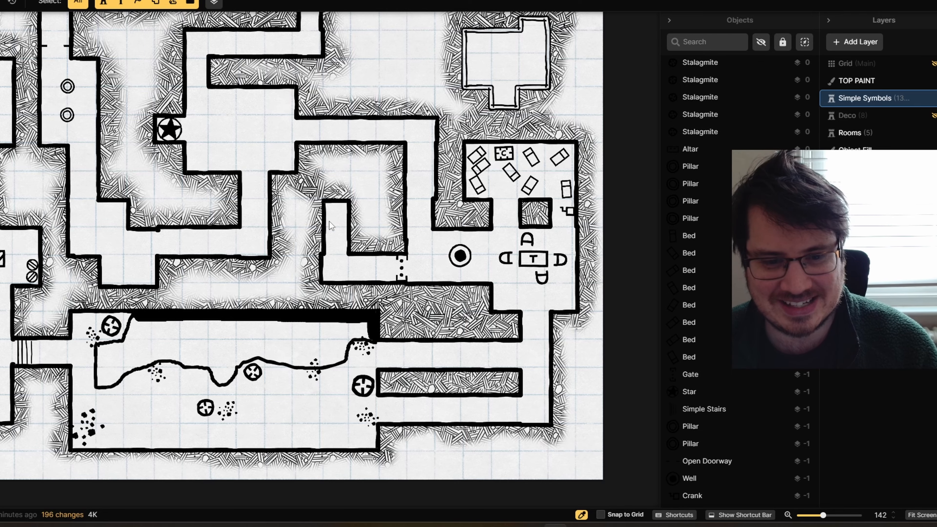
- Select the main Notebook Paper room shape on the Rooms layer and open its fill settings
left_click_drag(250, 168, 358, 307)
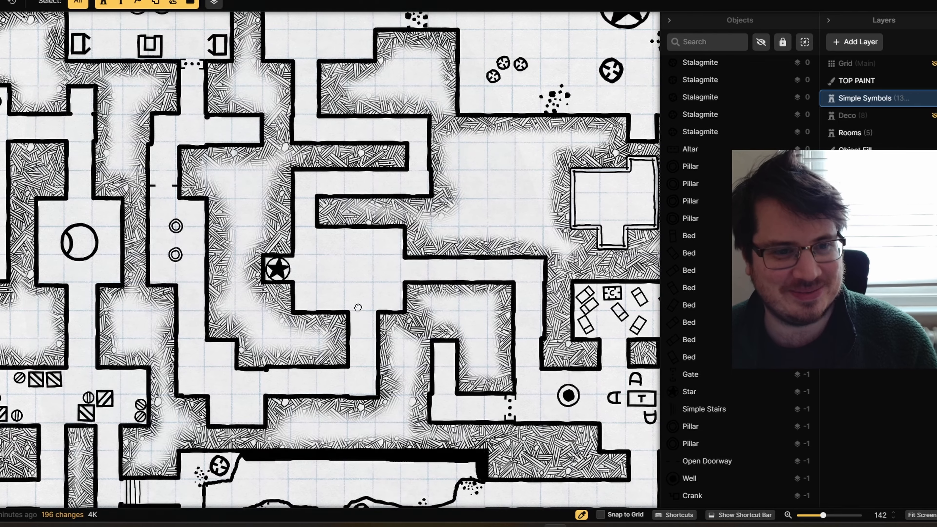
scroll(358, 307, "down", 4)
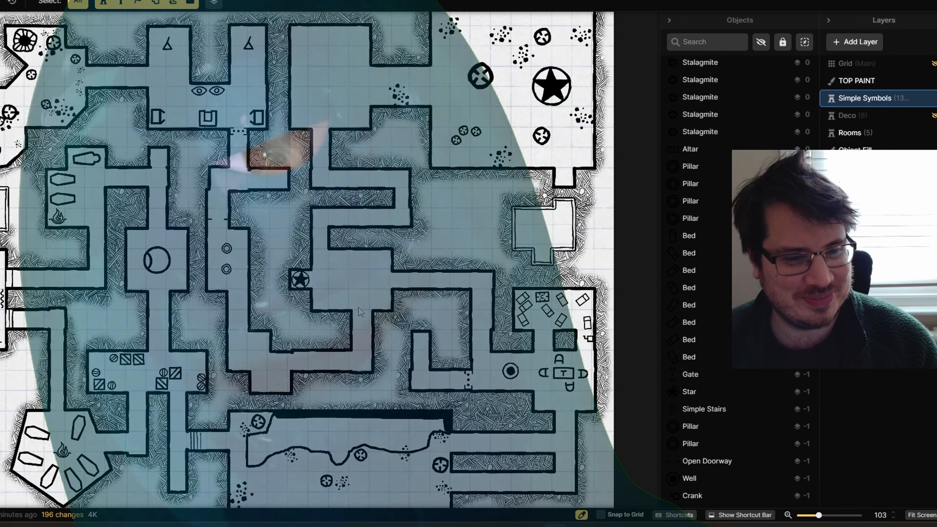
left_click_drag(358, 307, 420, 265)
scroll(420, 265, "up", 2)
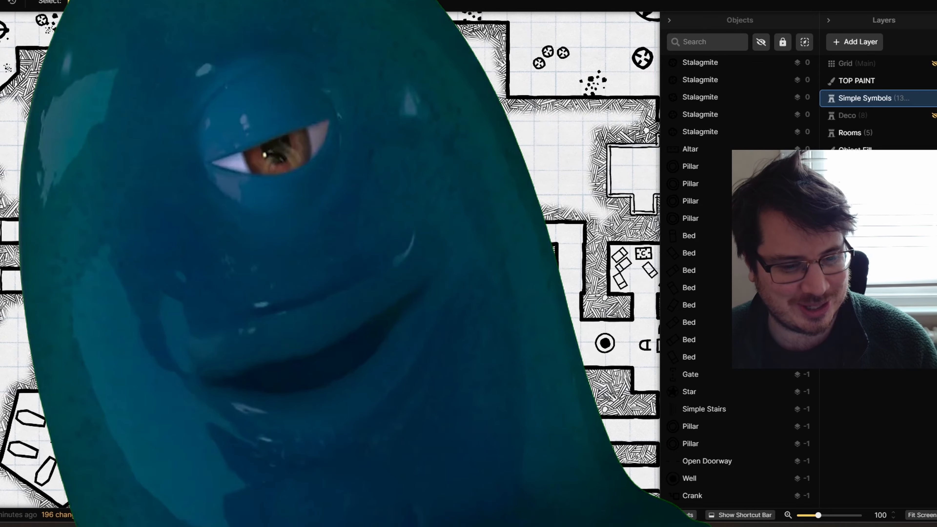
scroll(374, 246, "up", 10)
key("s")
key("v")
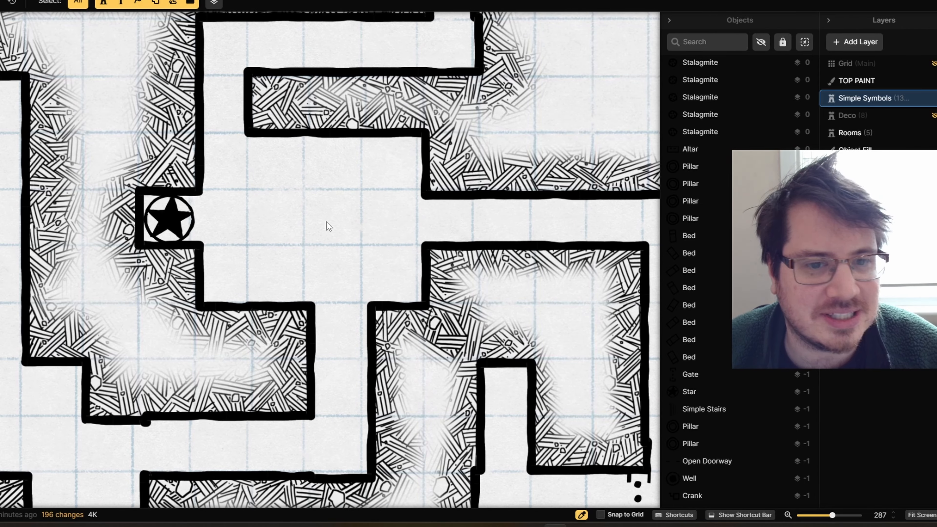
left_click(877, 130)
left_click(326, 232)
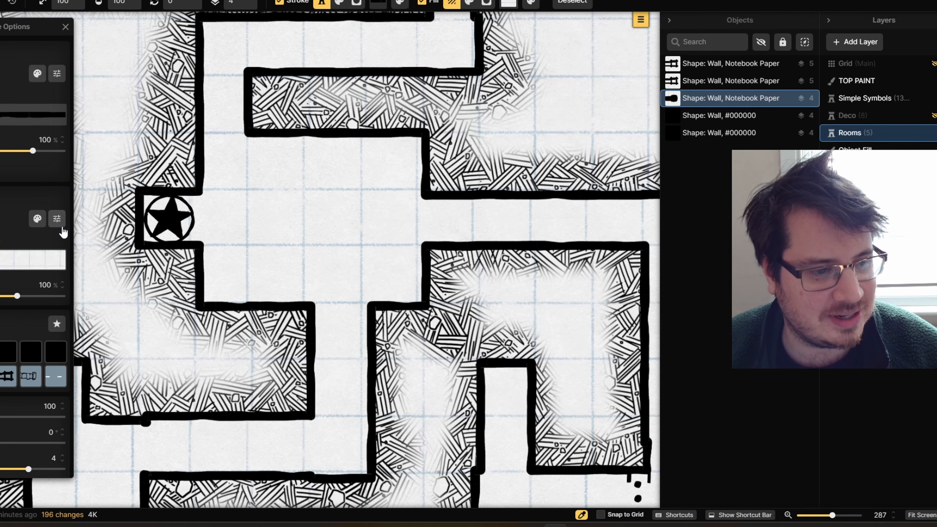
left_click(57, 219)
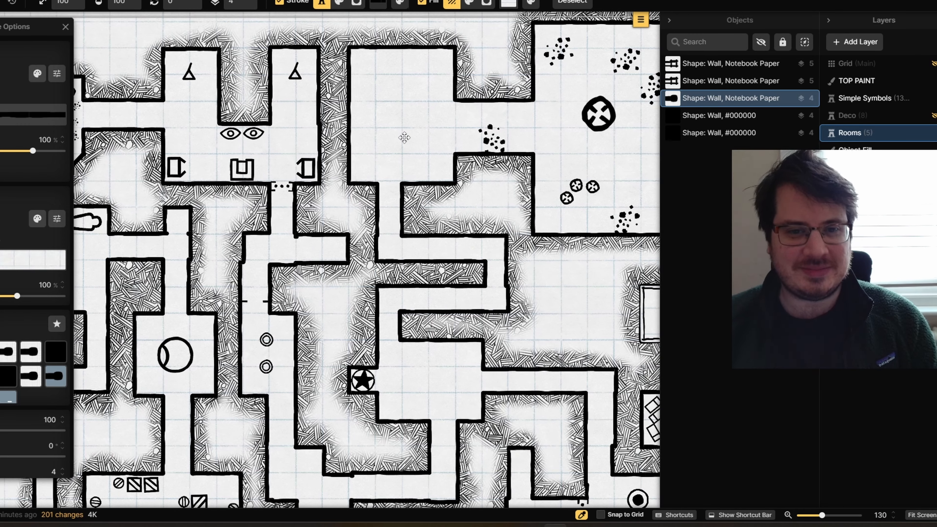
- Furnish the empty northern room with four Pillar symbols at 70% and Relief Carvings at 96% on its northern and western walls
scroll(404, 137, "up", 2)
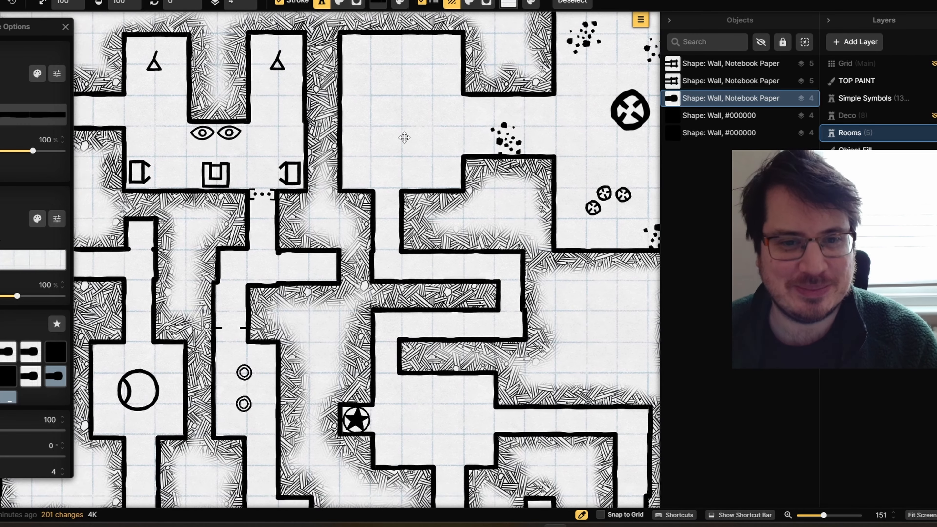
scroll(405, 138, "down", 3)
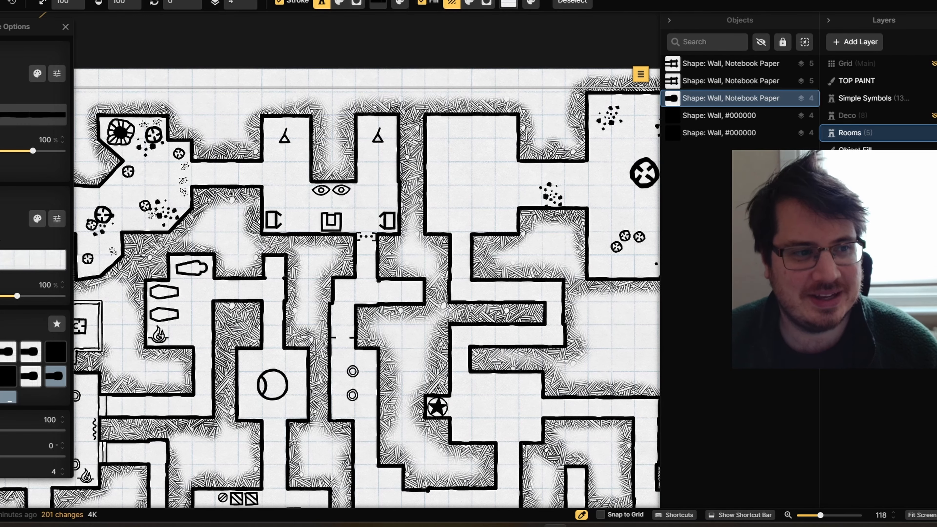
key("s")
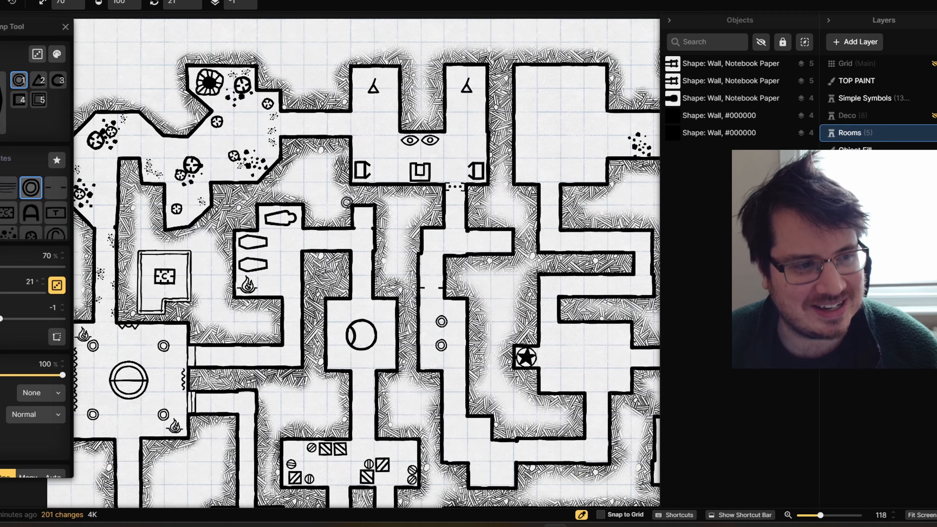
left_click(353, 206)
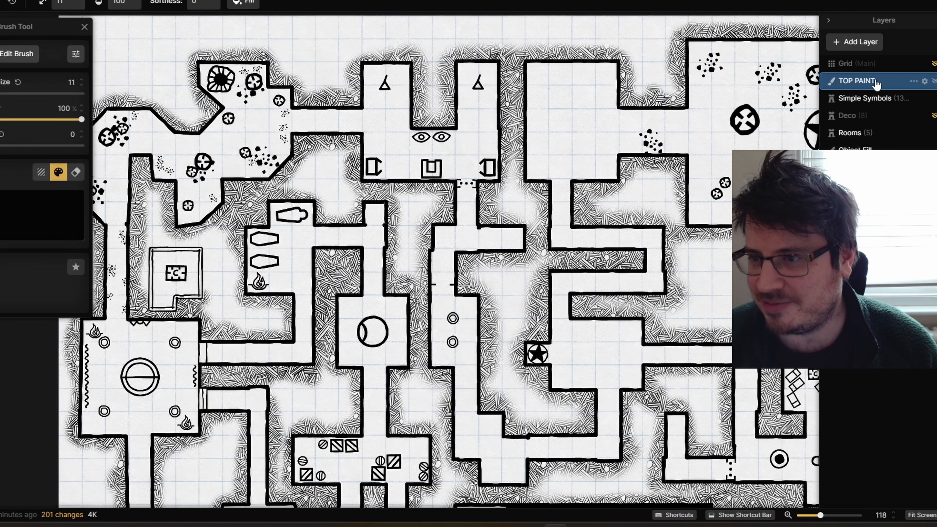
left_click(865, 98)
key("s")
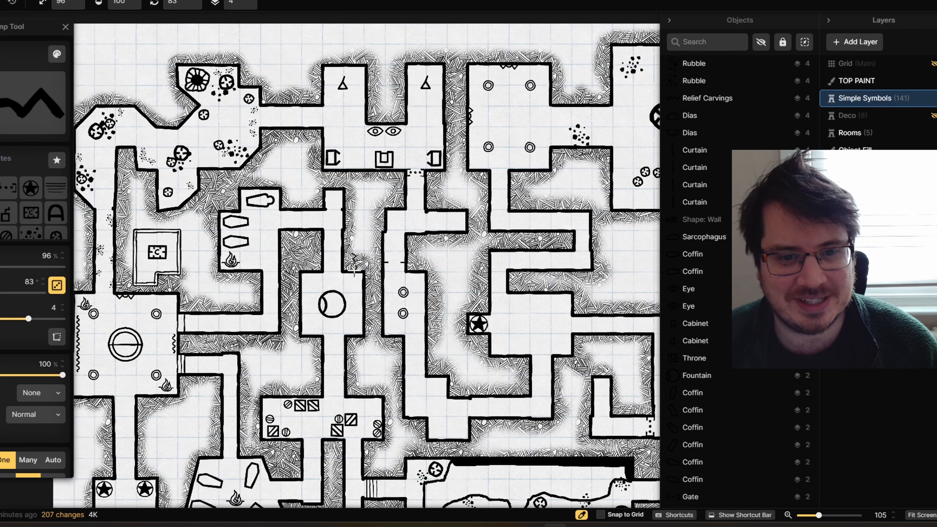
- Scatter Rubble symbols in the dead-end corridor and around the corridor bend south of the northern pillared room
left_click_drag(354, 274, 410, 229)
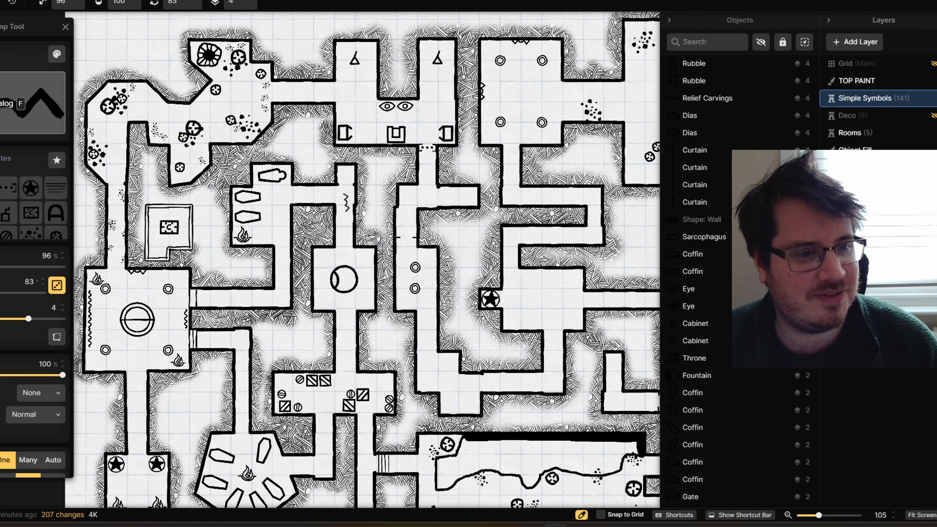
left_click(1, 41)
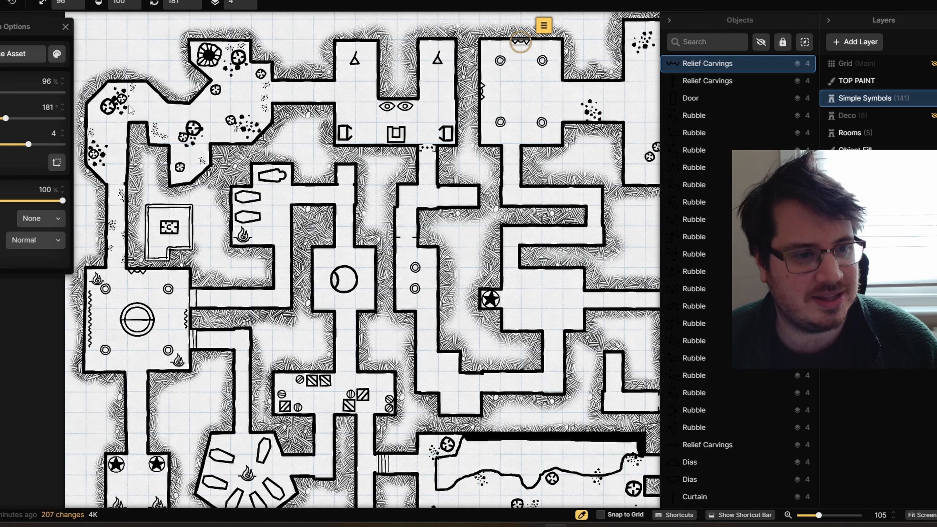
left_click(131, 110)
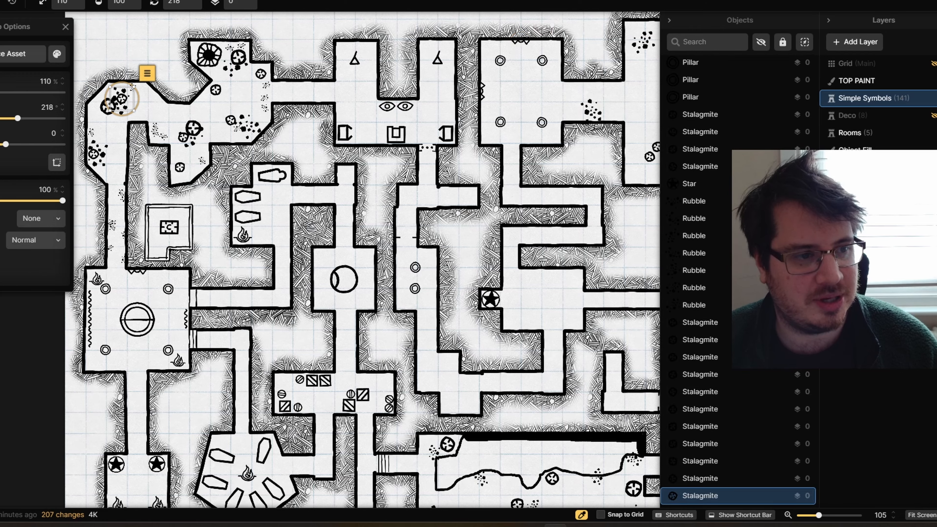
key("s")
left_click(470, 194)
left_click(511, 197)
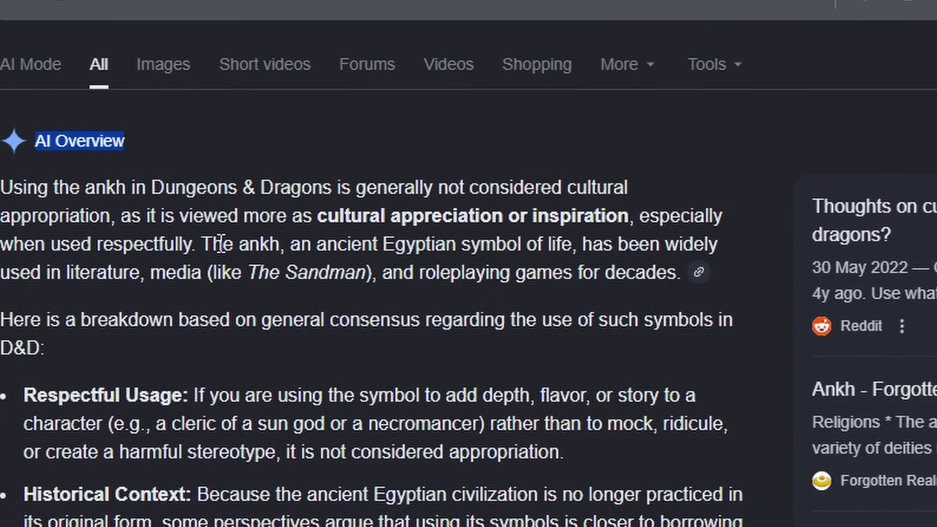
- Switch to the web browser and read the search overview on using the ankh in Dungeons & Dragons
left_click_drag(221, 243, 581, 244)
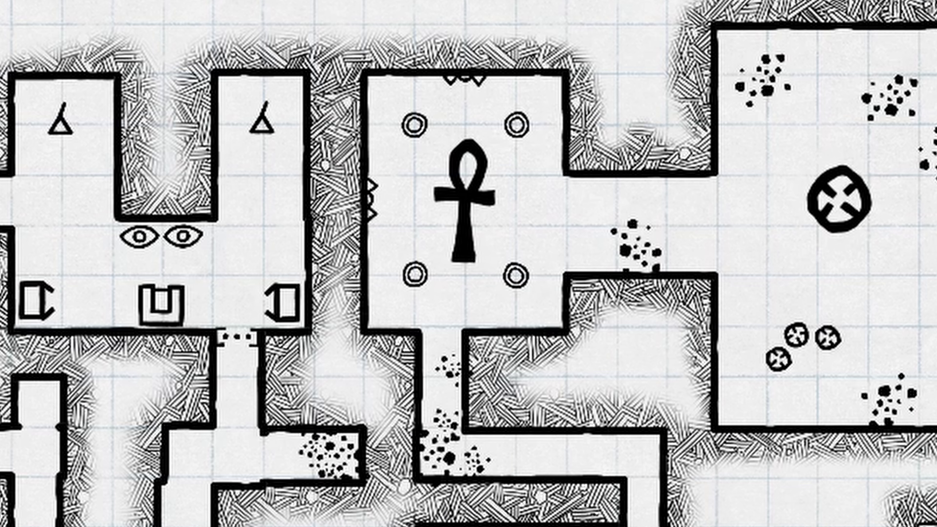
- Back in Inkarnate, rotate the ankh in the northern pillared room a quarter turn so its loop points east
left_click(446, 196)
scroll(527, 204, "down", 5)
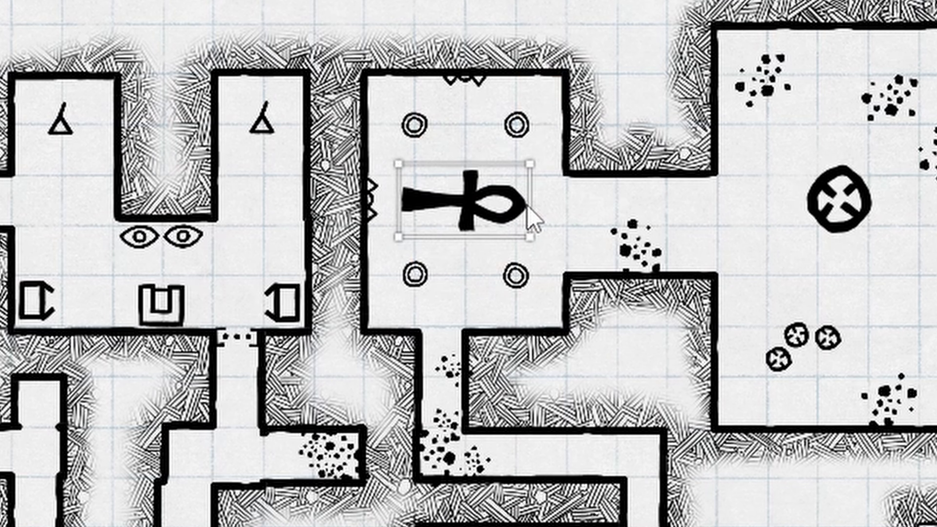
- Raise the Altar in the centre of the western pillared room to layer order 6, above the round dais
scroll(527, 205, "up", 1)
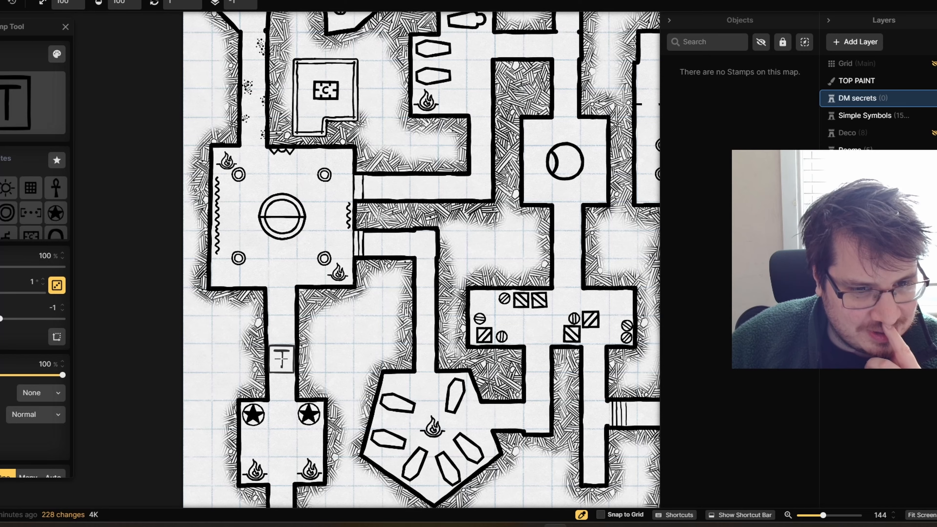
key("v")
left_click(275, 220)
left_click(276, 223)
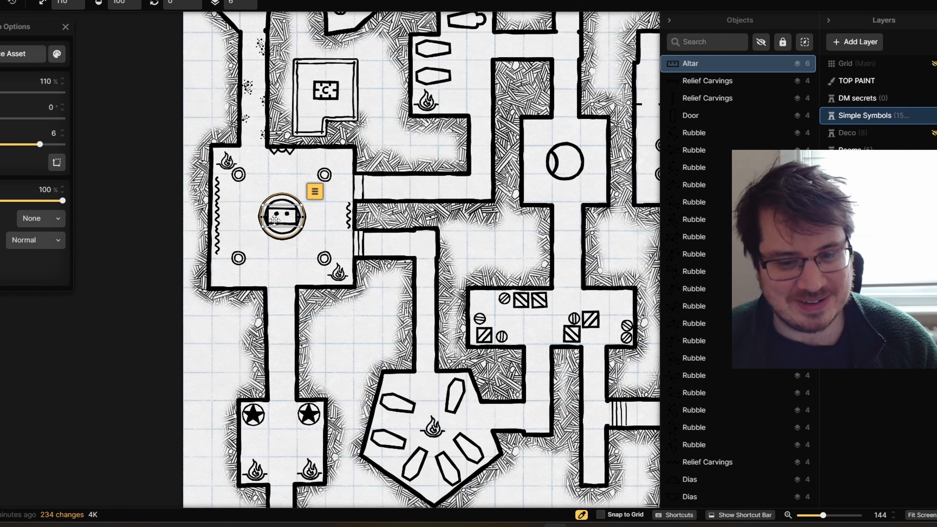
- On the Rooms layer, bring the black chasm shapes in the long southern chamber in front of the room floor
scroll(274, 221, "down", 1)
left_click_drag(493, 353, 394, 386)
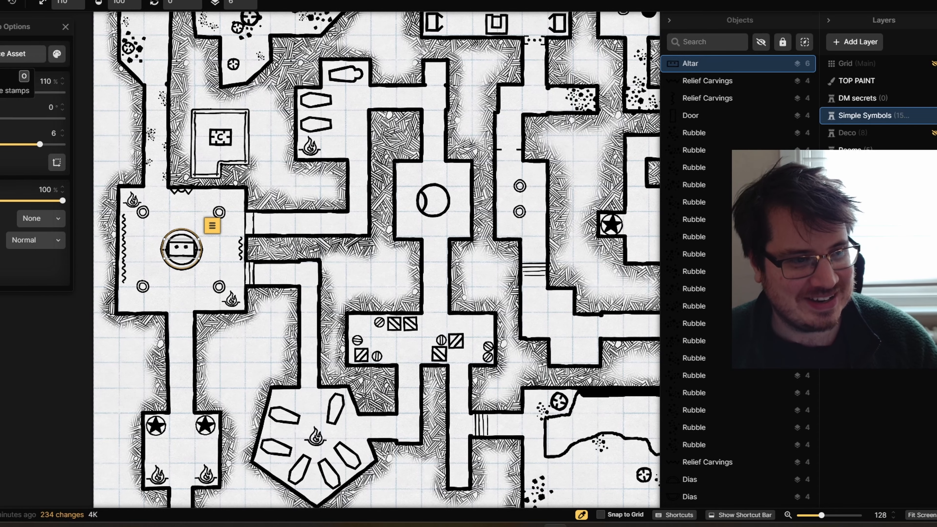
left_click_drag(301, 402, 337, 325)
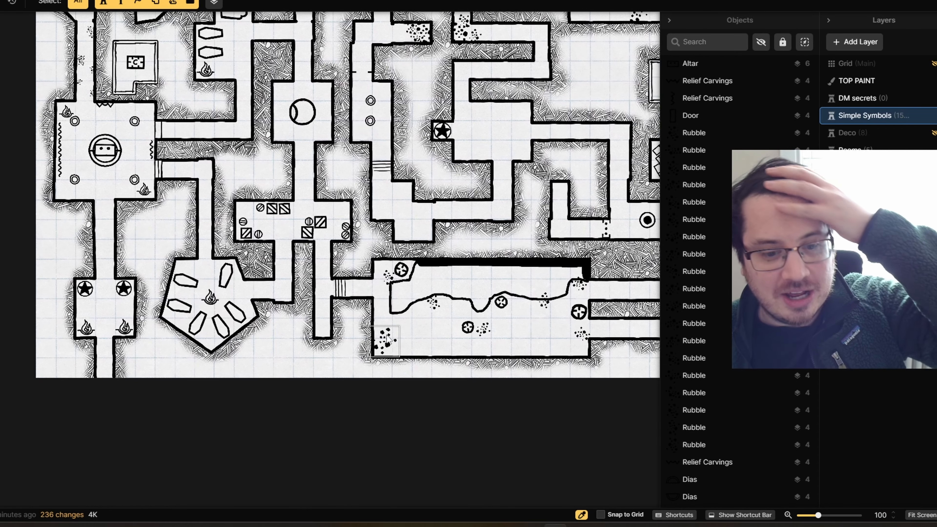
scroll(336, 325, "down", 1)
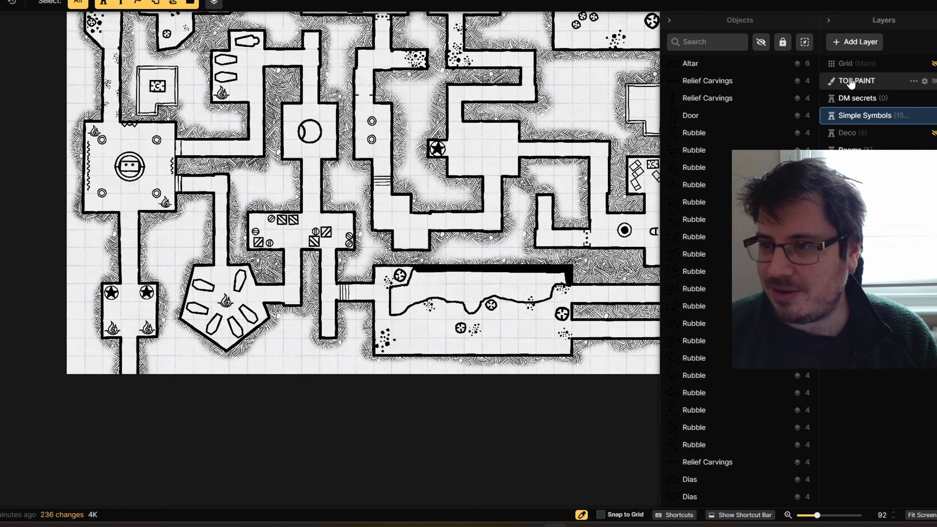
left_click(851, 100)
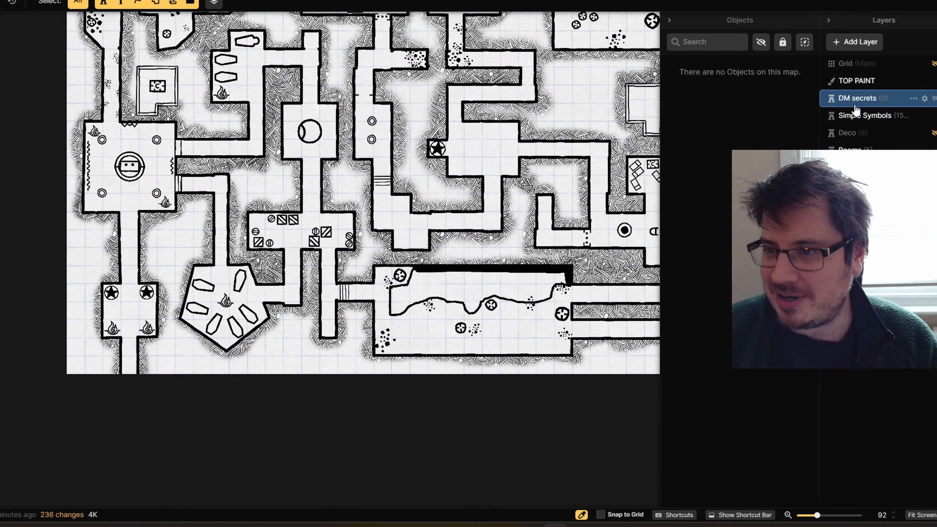
left_click(853, 113)
scroll(466, 240, "down", 1)
left_click_drag(459, 254, 430, 336)
left_click(850, 149)
left_click(406, 404)
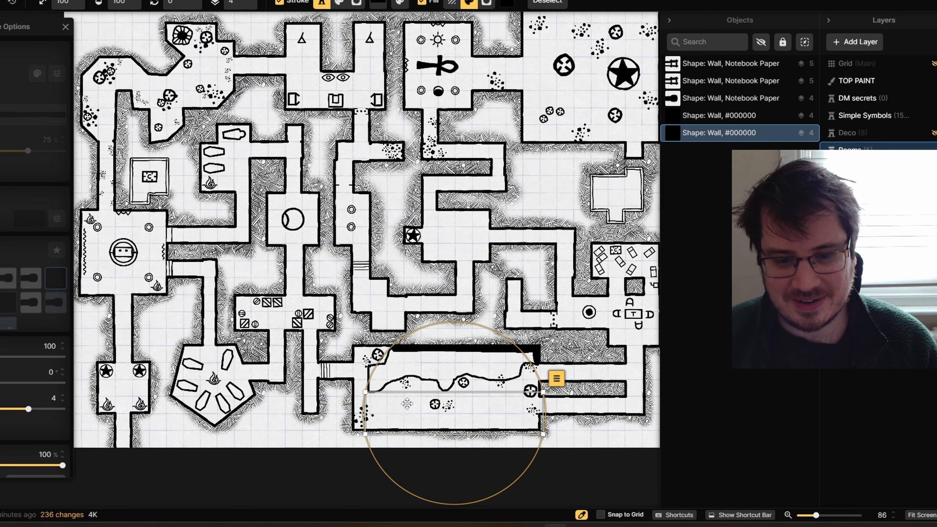
key("Page_Up")
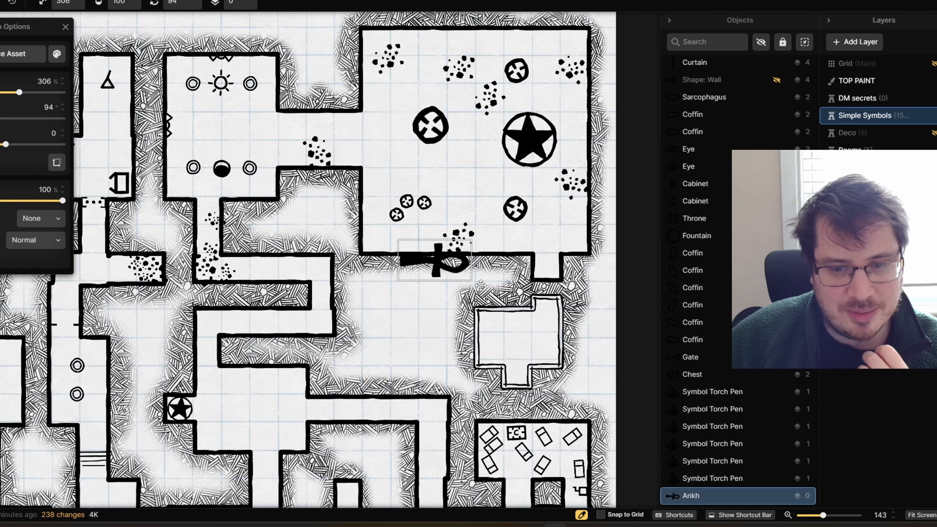
- Move the Ankh into the small closed chamber south of the large northeastern room and set its rotation to 92°
left_click_drag(444, 257, 518, 331)
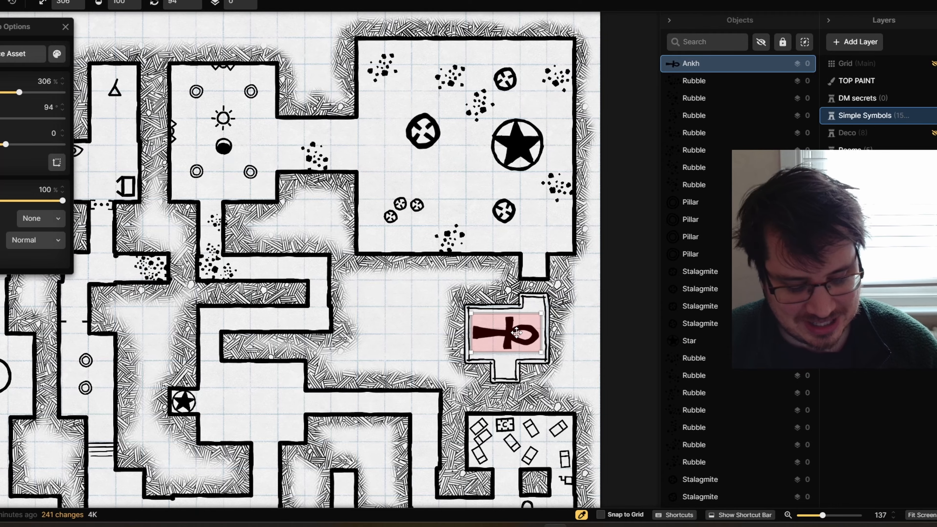
left_click_drag(516, 333, 517, 332)
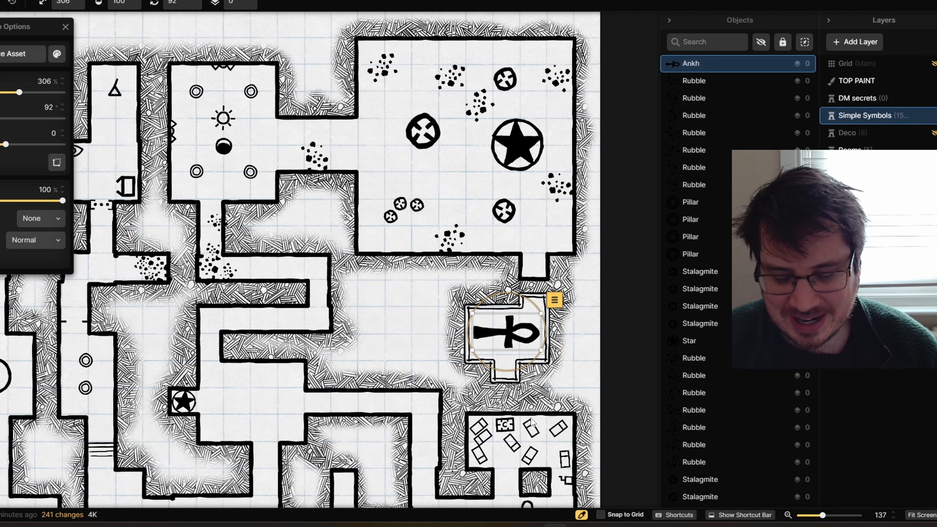
left_click(533, 428)
left_click_drag(534, 428, 510, 342)
scroll(510, 342, "up", 4)
left_click(455, 343)
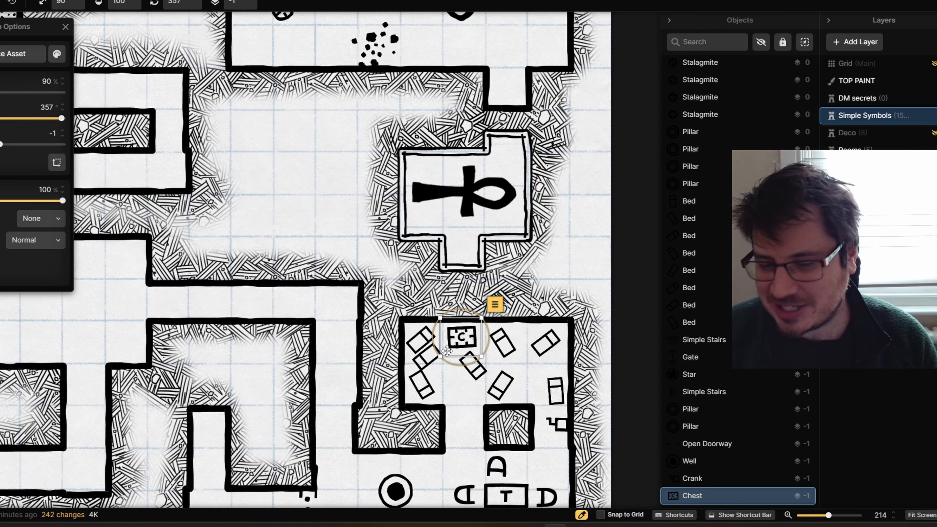
scroll(432, 316, "down", 1)
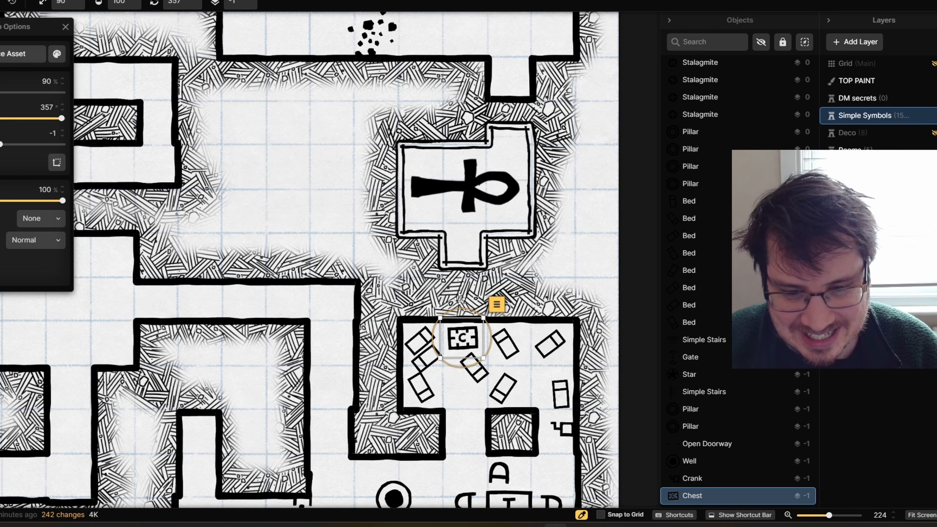
- Place Trap Door in Floor symbols at 126% in the corridor north of the southwestern star room and in the upper corridor east of the chasms
scroll(477, 313, "down", 1)
scroll(476, 313, "down", 1)
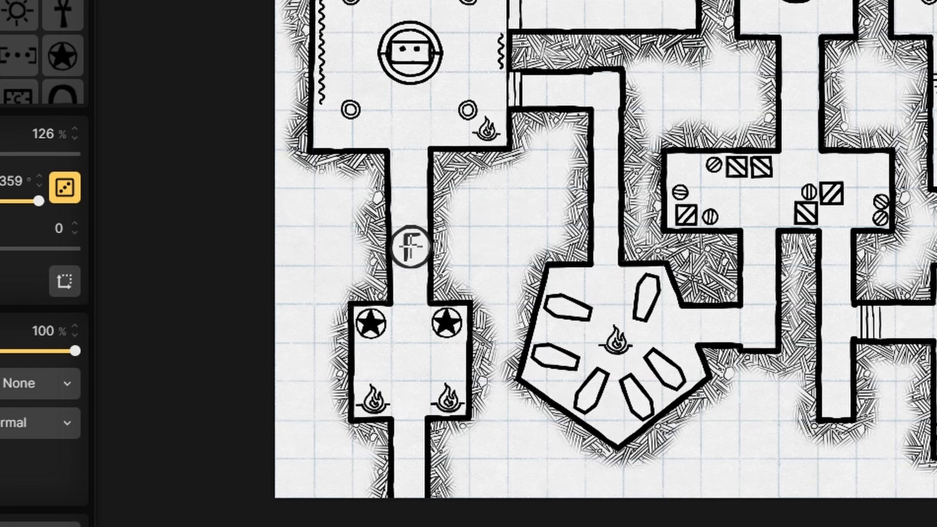
left_click(410, 247)
left_click_drag(744, 203, 243, 206)
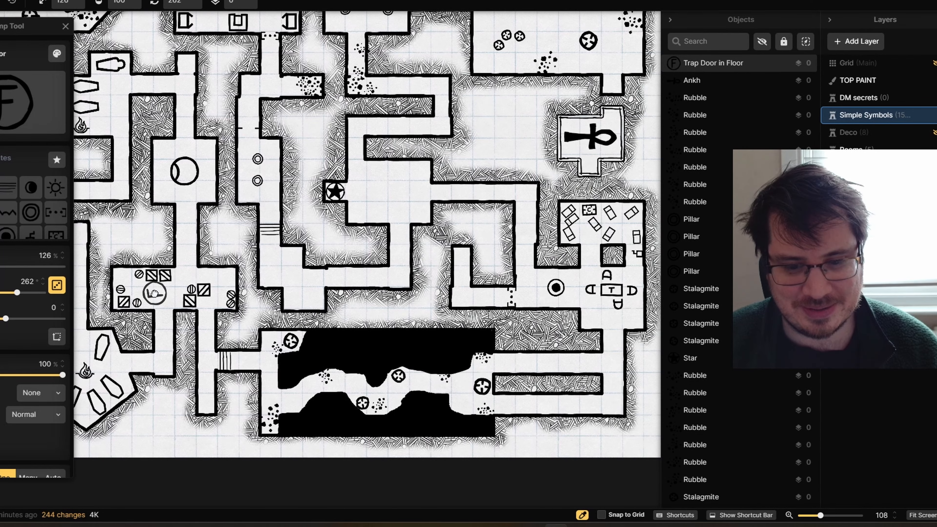
left_click_drag(729, 369, 626, 339)
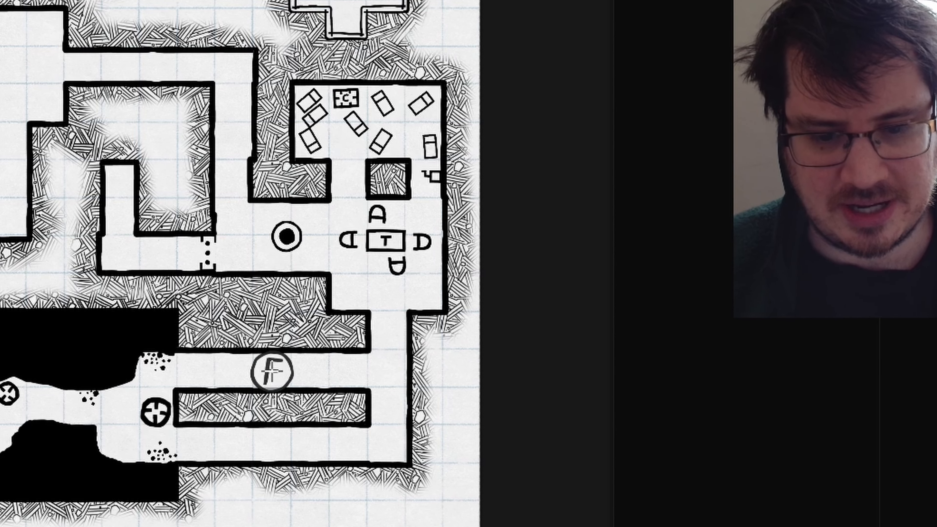
left_click(272, 371)
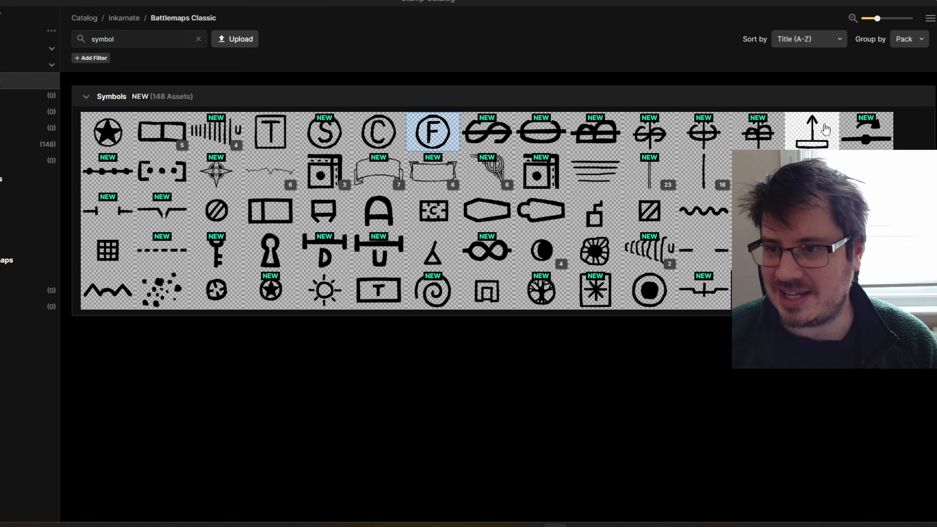
- On the DM secrets layer, place four Arrowslits at 126% and 180° along the south wall of the lower corridor east of the chasms
left_click(825, 129)
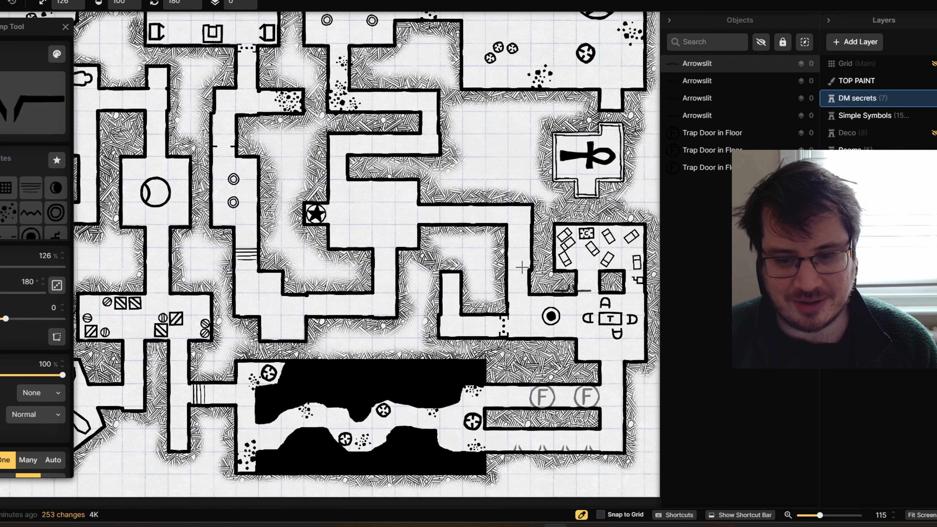
left_click_drag(389, 286, 513, 281)
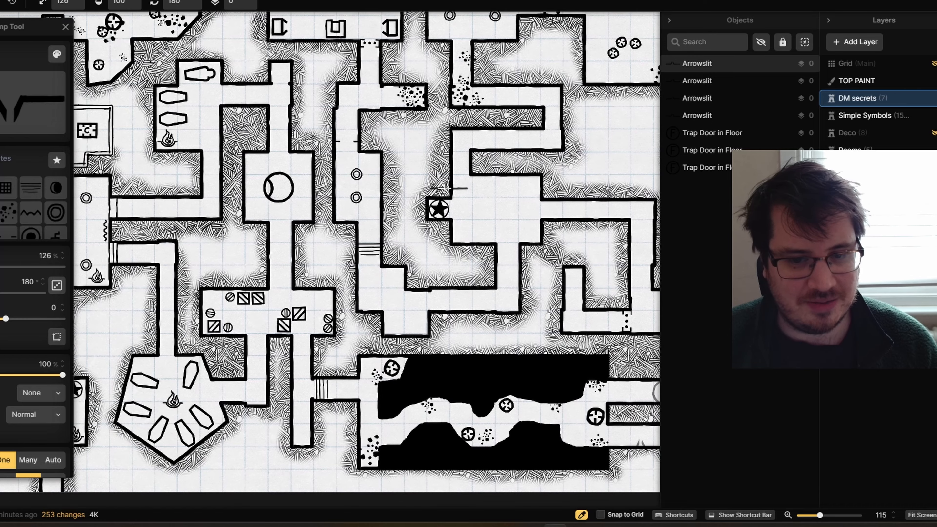
- Add a Trap Door in Ceiling south of the crate storeroom and a Trap at the corridor corner east of the western pillared room
left_click_drag(409, 245, 482, 305)
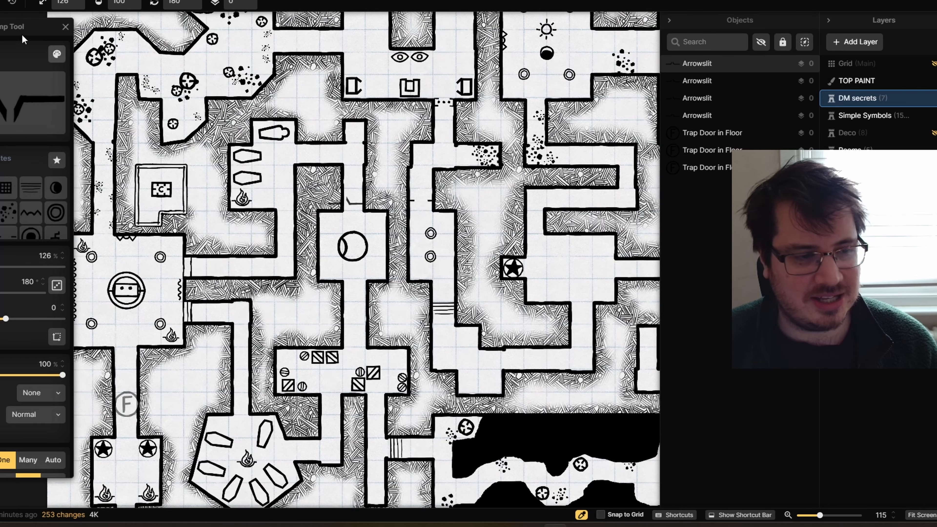
left_click(377, 130)
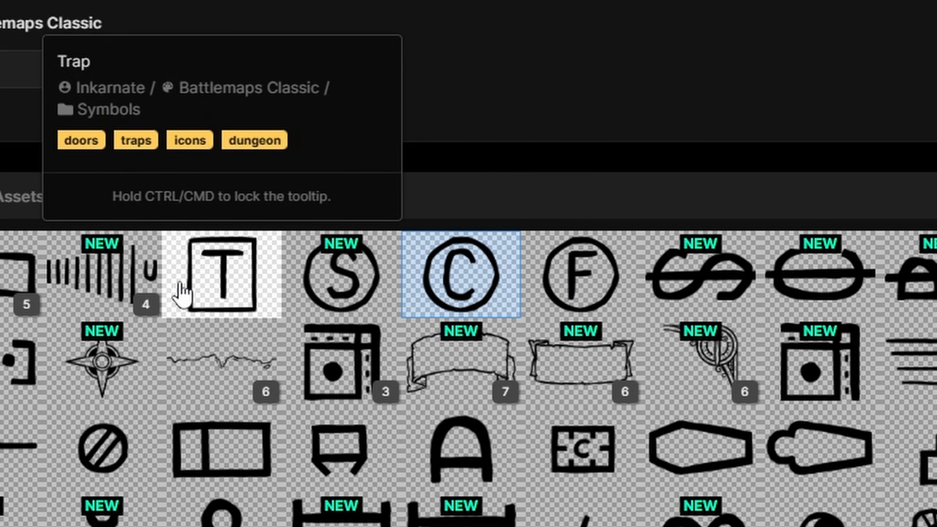
left_click(184, 293)
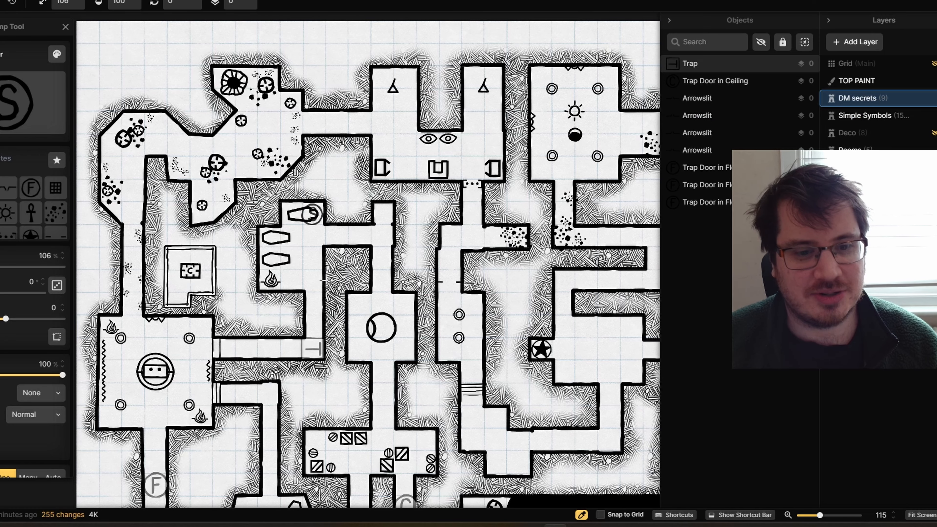
- Place Secret Trap Doors at 106%, one in the bend south of the central stairs and two in the winding corridor north of the central room
left_click_drag(349, 376, 242, 165)
left_click_drag(410, 250, 354, 334)
left_click(355, 313)
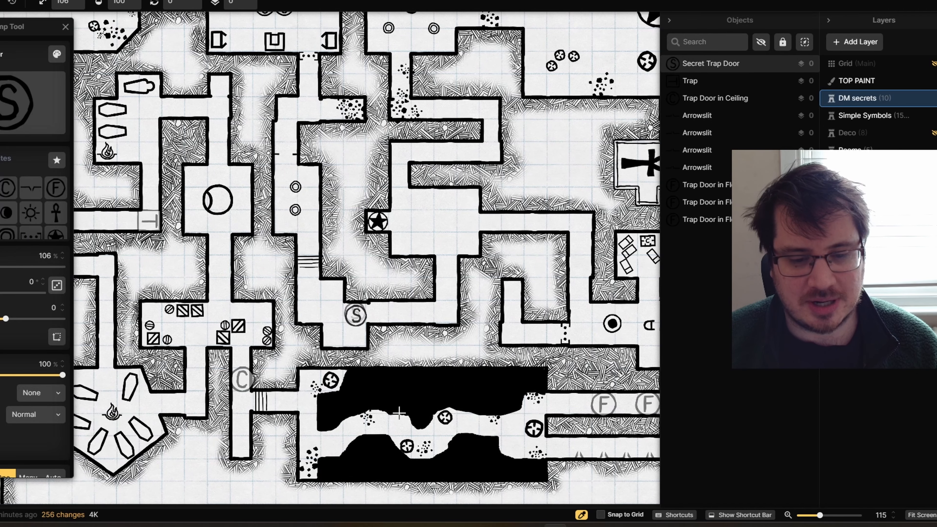
scroll(456, 336, "down", 2)
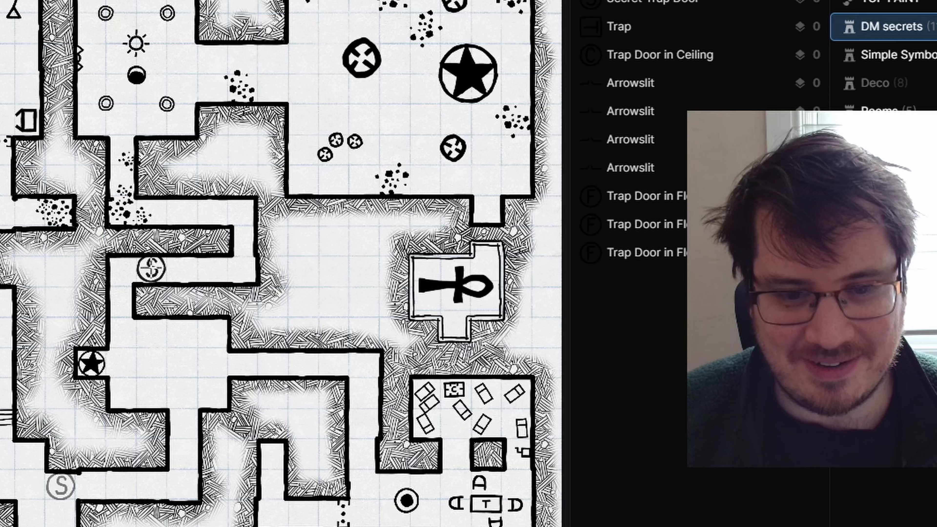
left_click(152, 268)
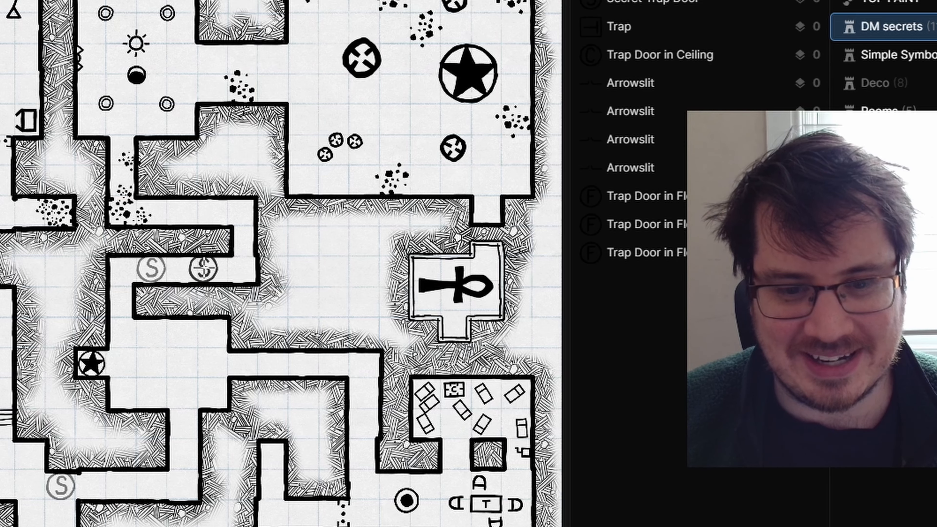
- Place two Trap Door in Floor symbols at 106% in the corridor just above the pair of Secret Trap Doors
left_click(1, 201)
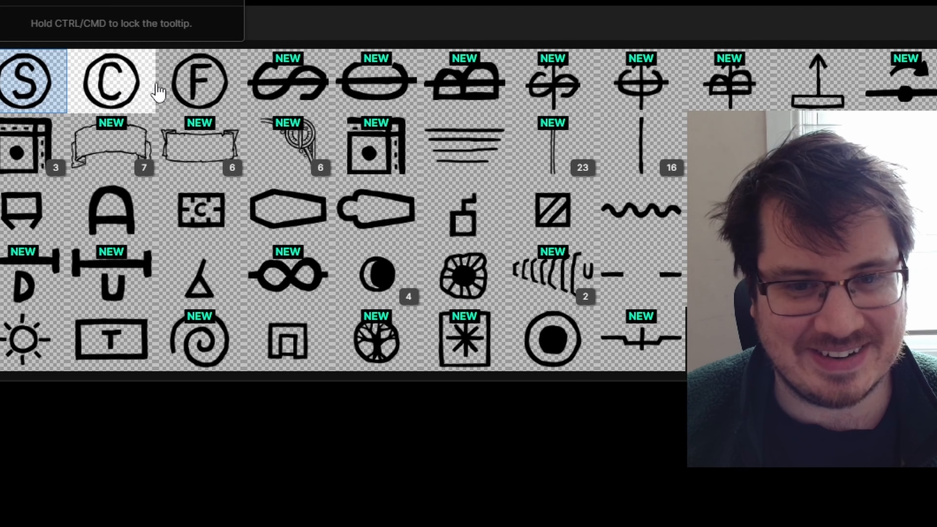
left_click(198, 93)
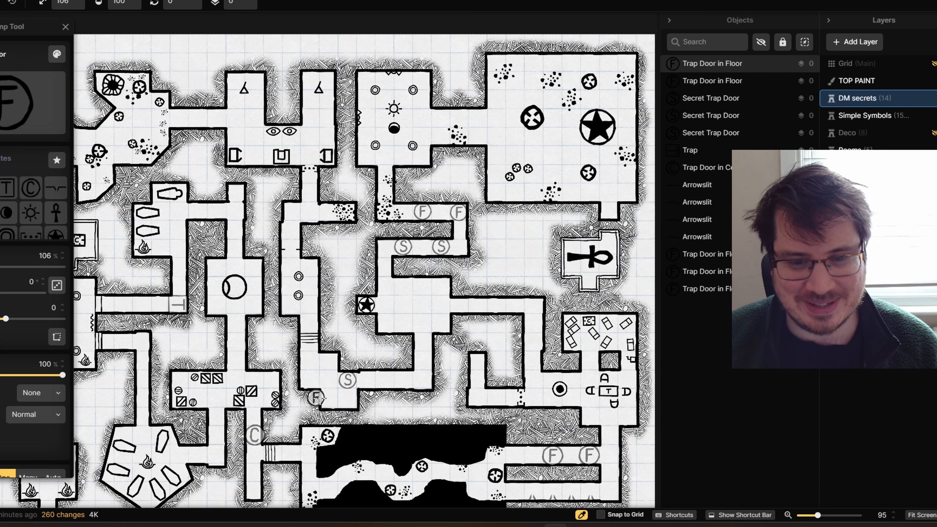
scroll(316, 398, "down", 4)
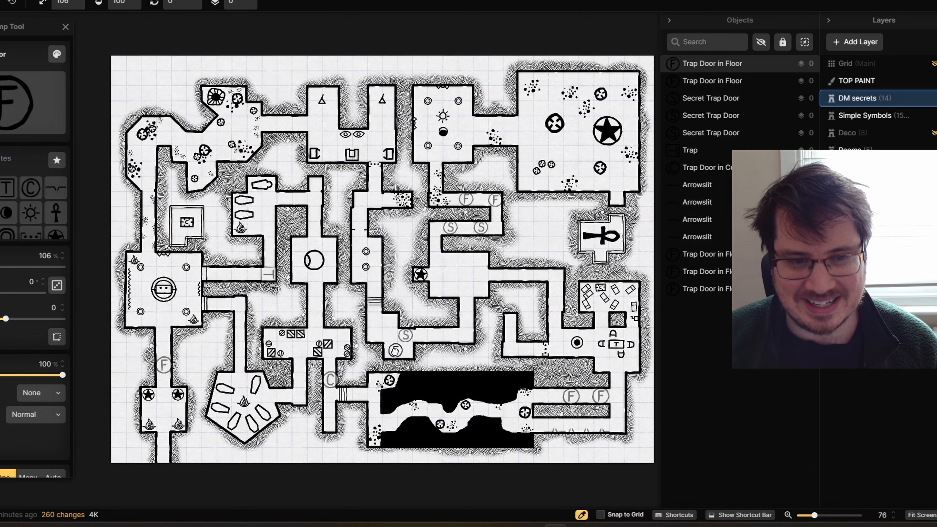